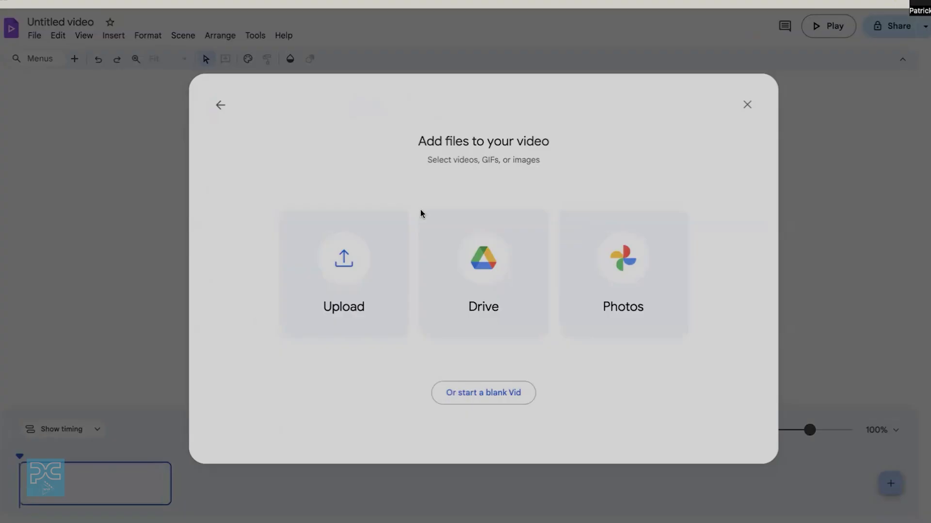
# Step: Add the voiceover audio file new life vo demo.wav from Google Drive to the blank video
pyautogui.click(501, 264)
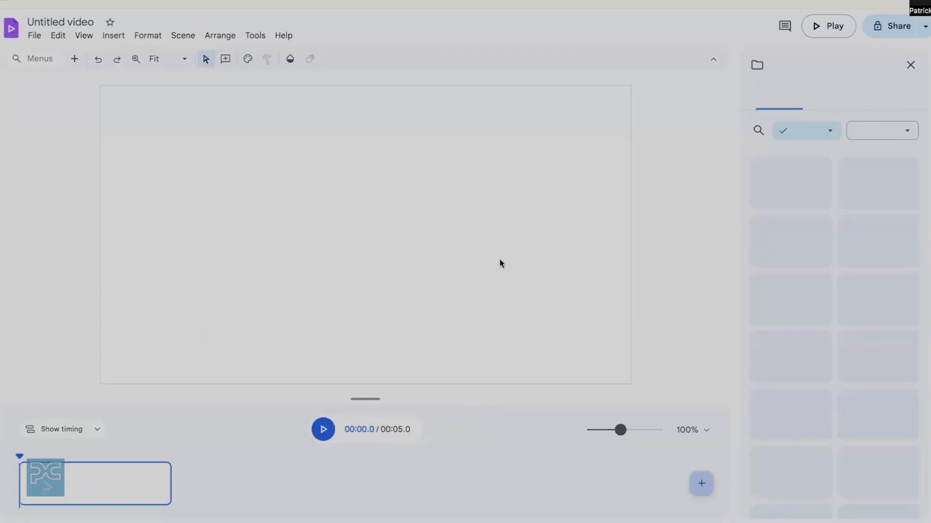
pyautogui.scroll(-8, 814, 392)
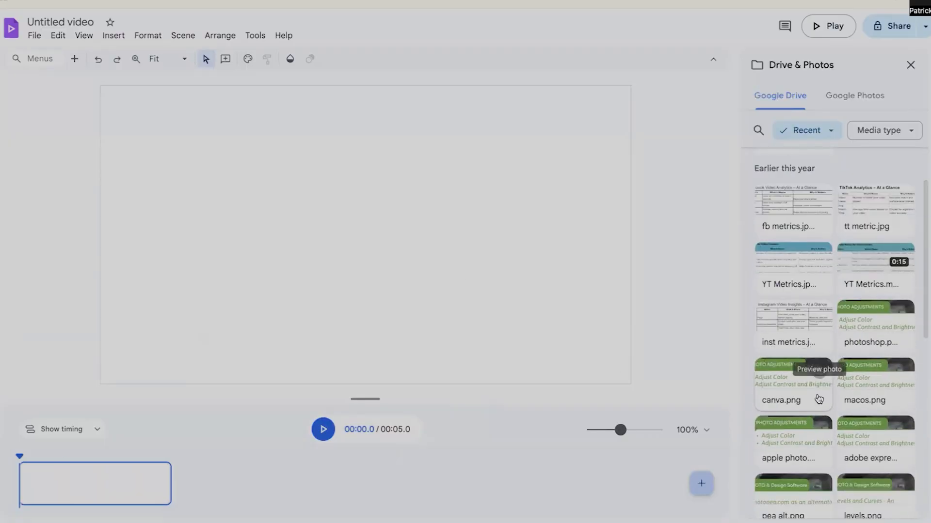
pyautogui.scroll(-1, 814, 394)
pyautogui.moveTo(781, 274); pyautogui.dragTo(445, 276)
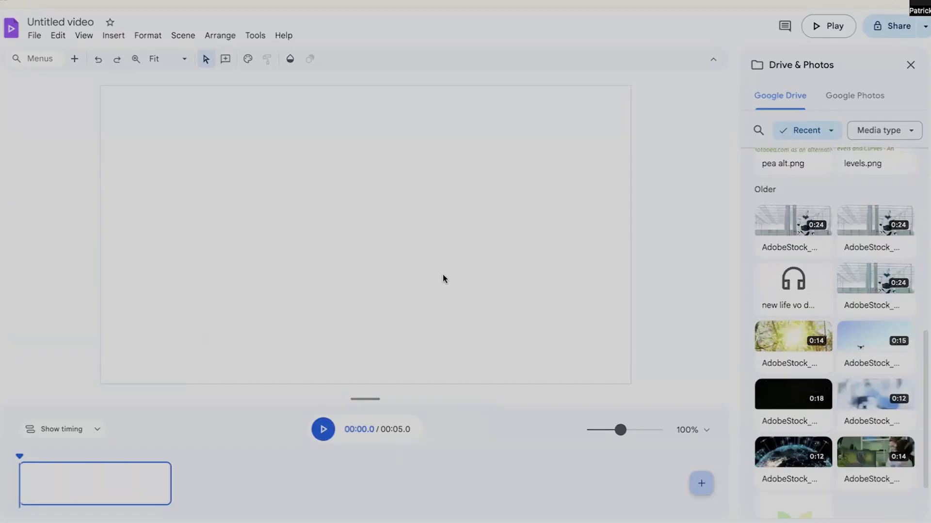
pyautogui.click(774, 290)
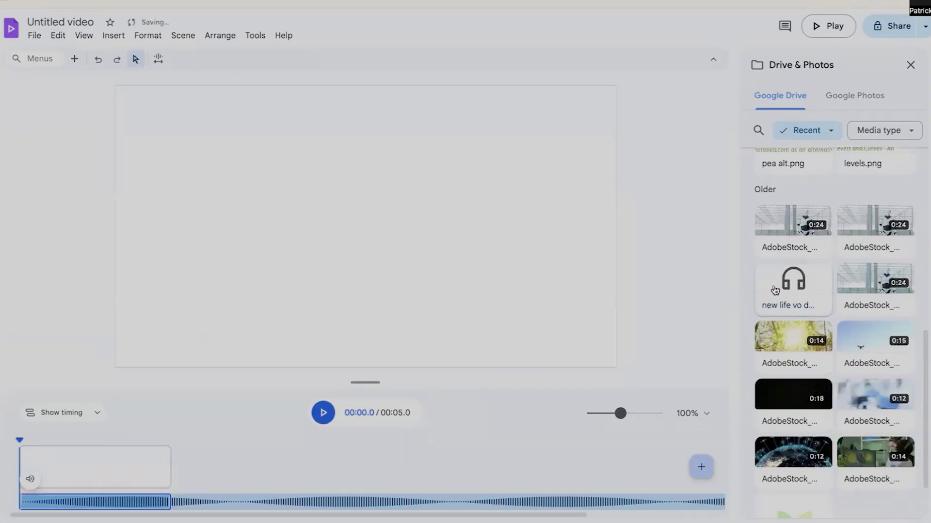
# Step: Play back the start of the voiceover and return the playhead to 00:00.0
pyautogui.click(313, 414)
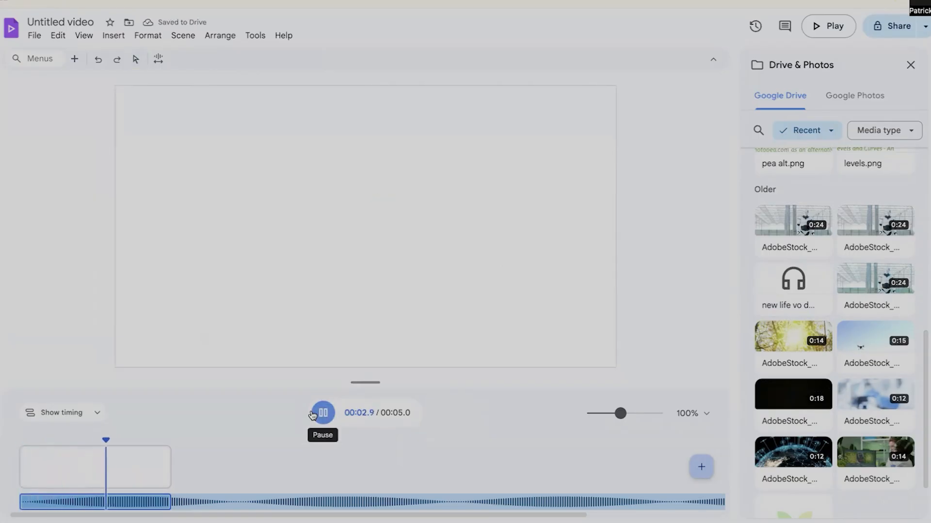
pyautogui.click(312, 416)
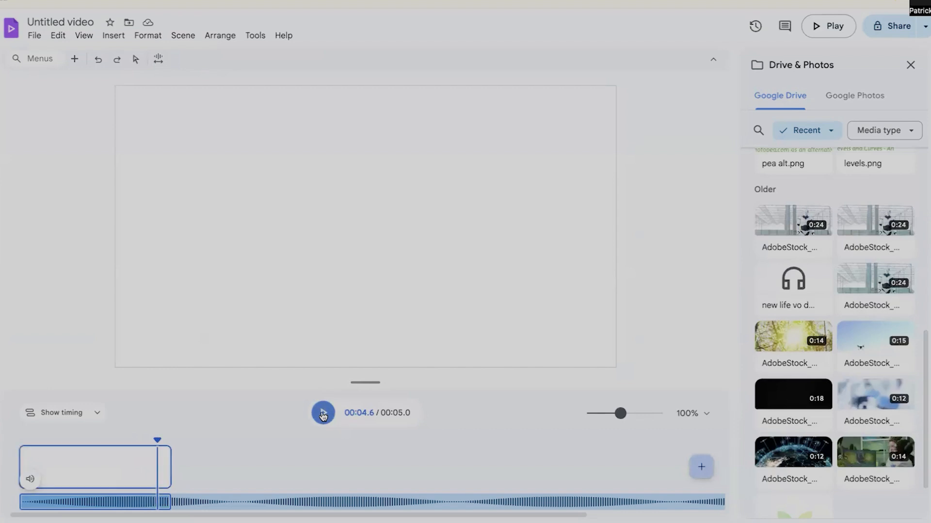
pyautogui.moveTo(163, 438); pyautogui.dragTo(2, 439)
# Step: Insert the NewLife.png logo from Google Drive into the first scene
pyautogui.scroll(-3, 834, 388)
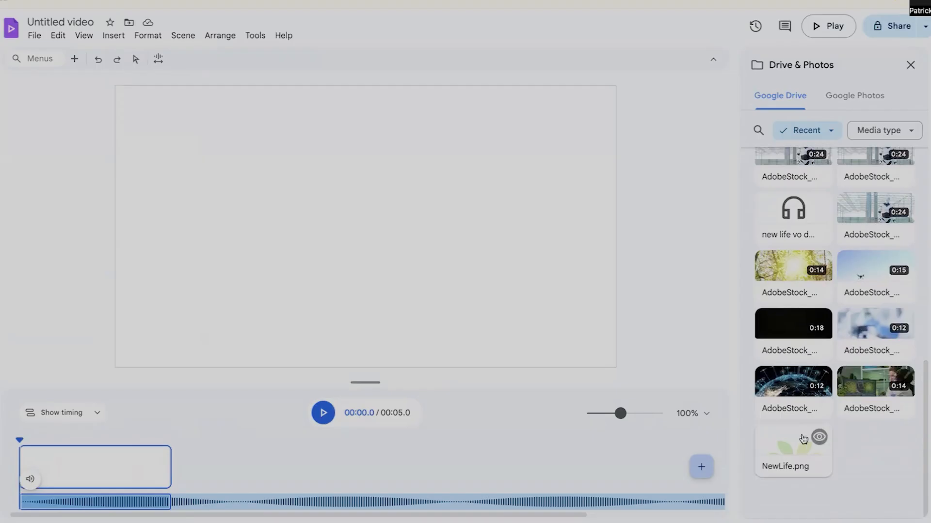
pyautogui.moveTo(789, 441); pyautogui.dragTo(95, 377)
pyautogui.moveTo(57, 458); pyautogui.dragTo(62, 465)
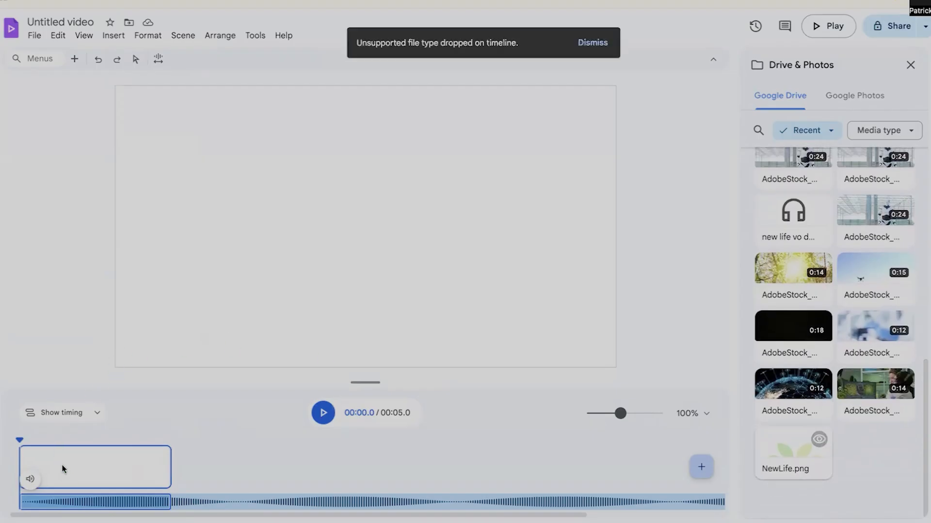
pyautogui.click(579, 56)
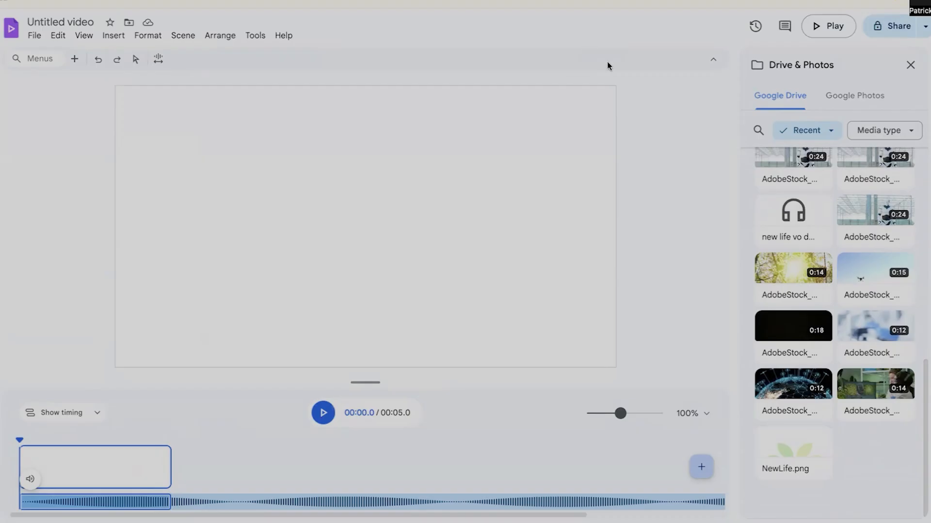
pyautogui.click(786, 450)
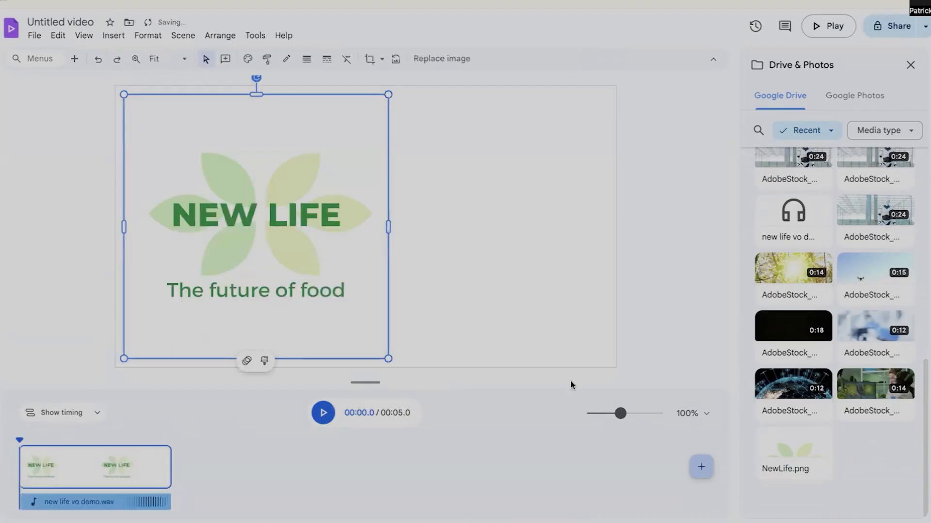
# Step: Adjust the logo's width on the canvas and move it to roughly the horizontal center
pyautogui.moveTo(389, 228); pyautogui.dragTo(458, 228)
pyautogui.moveTo(339, 211); pyautogui.dragTo(379, 208)
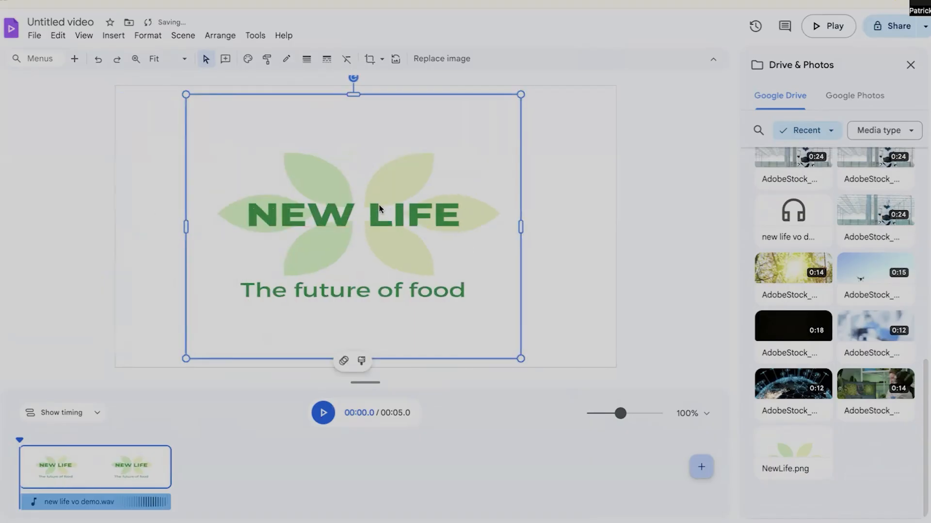
pyautogui.moveTo(522, 226); pyautogui.dragTo(480, 226)
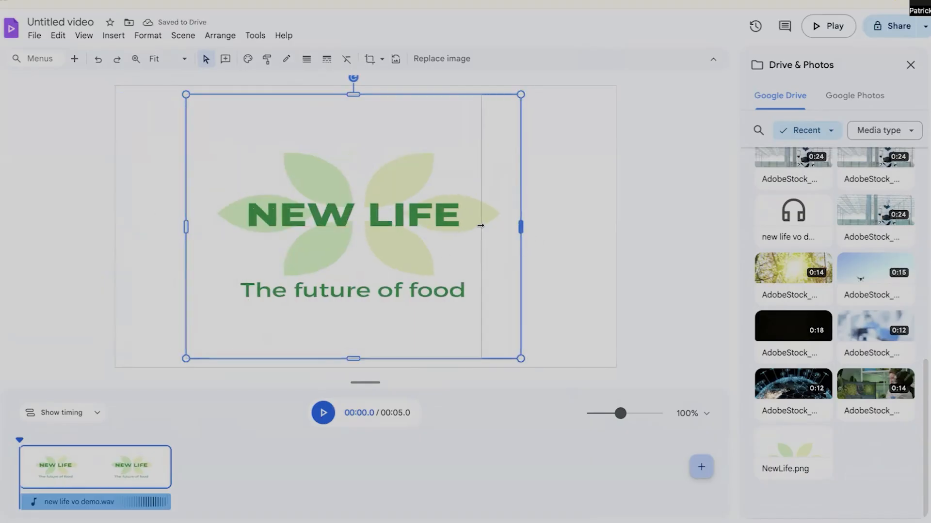
pyautogui.moveTo(402, 226); pyautogui.dragTo(428, 231)
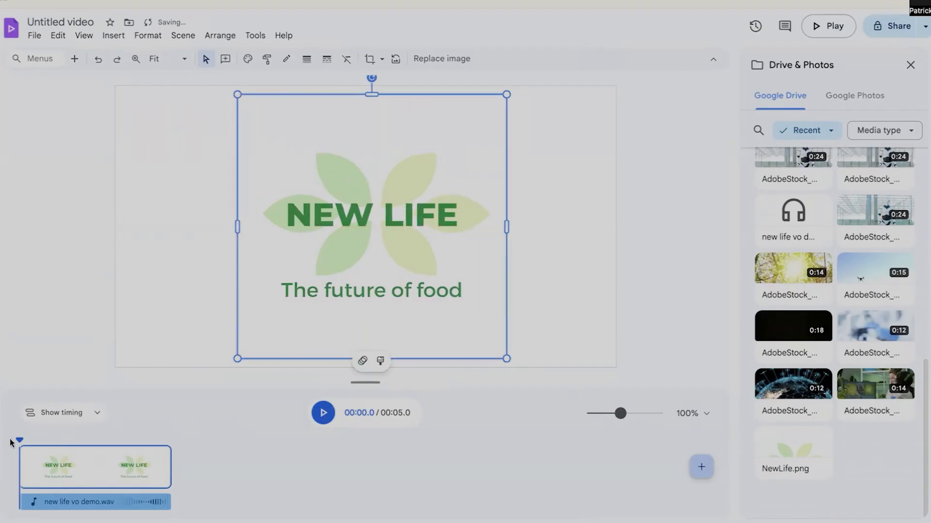
# Step: Play the logo scene with the voiceover and trim the scene's end to 4.4 seconds
pyautogui.click(323, 412)
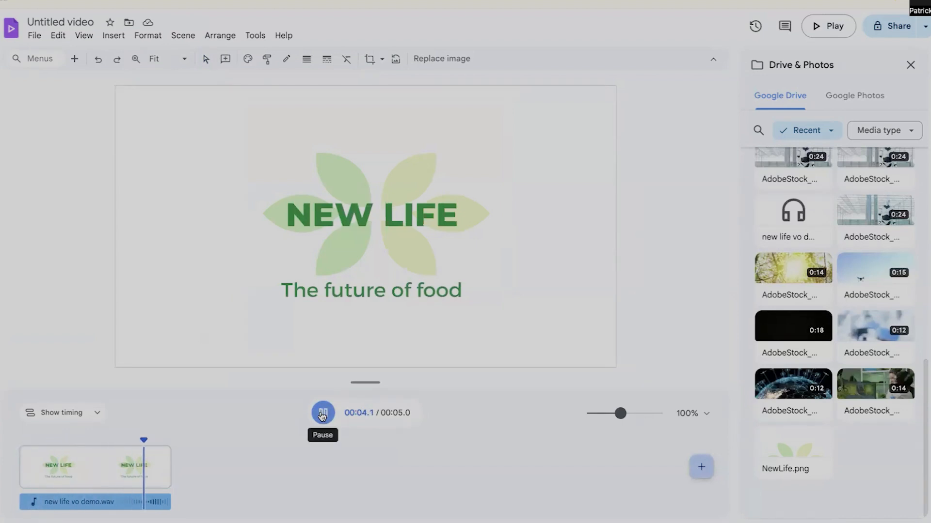
pyautogui.click(323, 413)
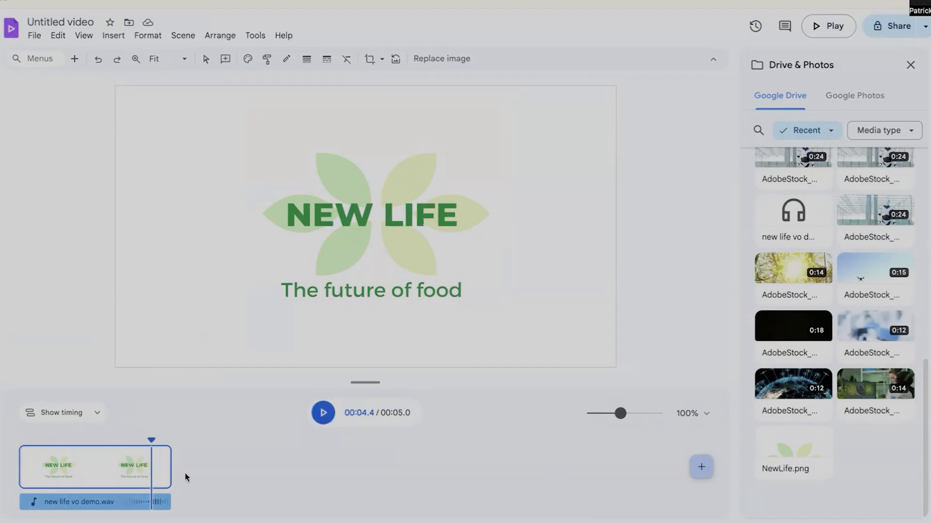
pyautogui.moveTo(171, 464); pyautogui.dragTo(152, 463)
# Step: Insert the 0:14 sunlit forest clip from Google Drive at the 4.4-second point
pyautogui.scroll(-1, 866, 342)
pyautogui.scroll(1, 843, 335)
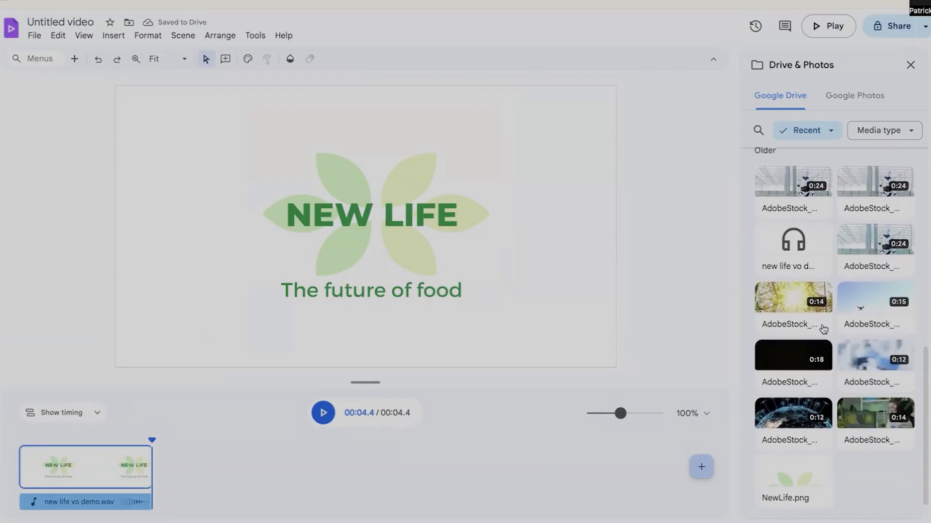
pyautogui.click(783, 292)
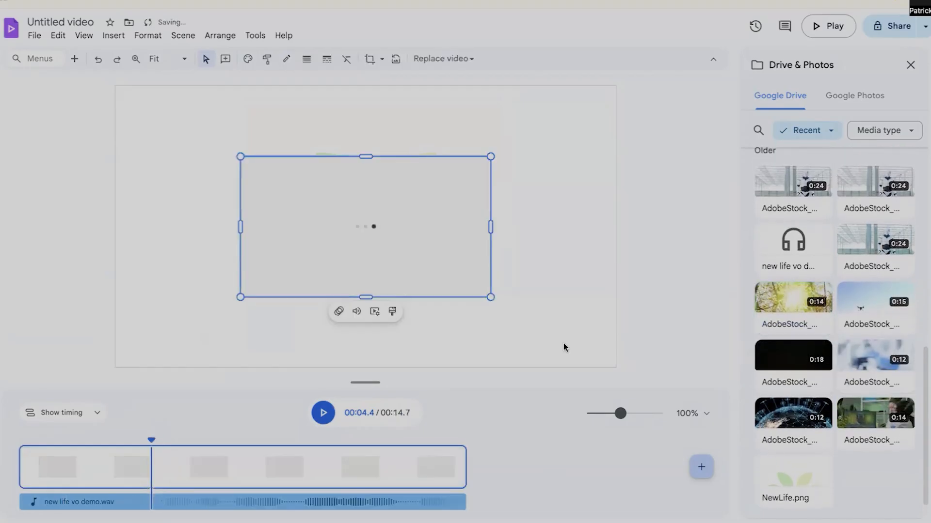
# Step: Preview the forest clip against the voiceover and trim the scene's end to 9.3 seconds
pyautogui.click(323, 413)
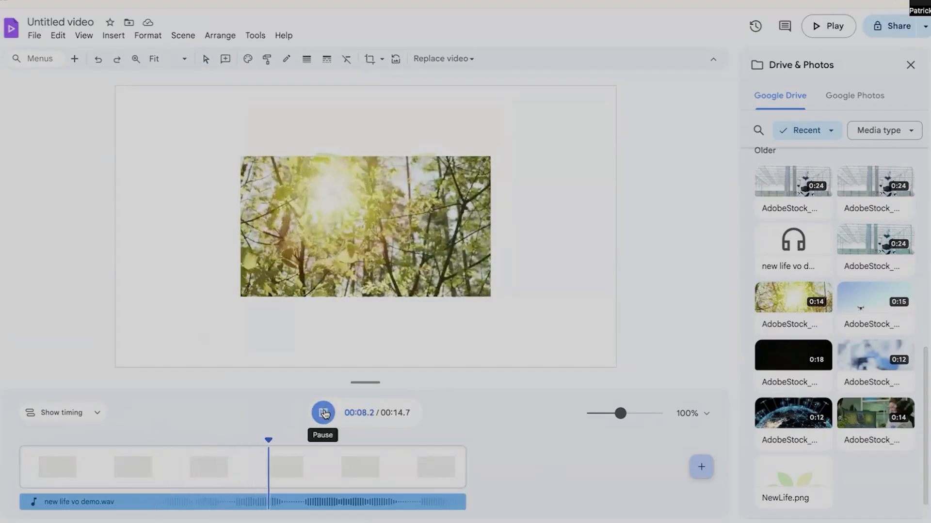
pyautogui.click(324, 413)
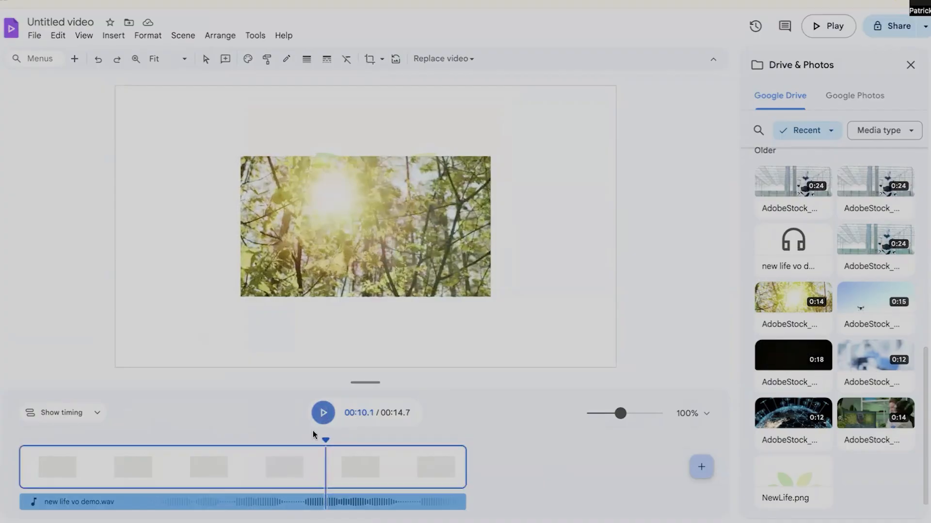
pyautogui.click(303, 439)
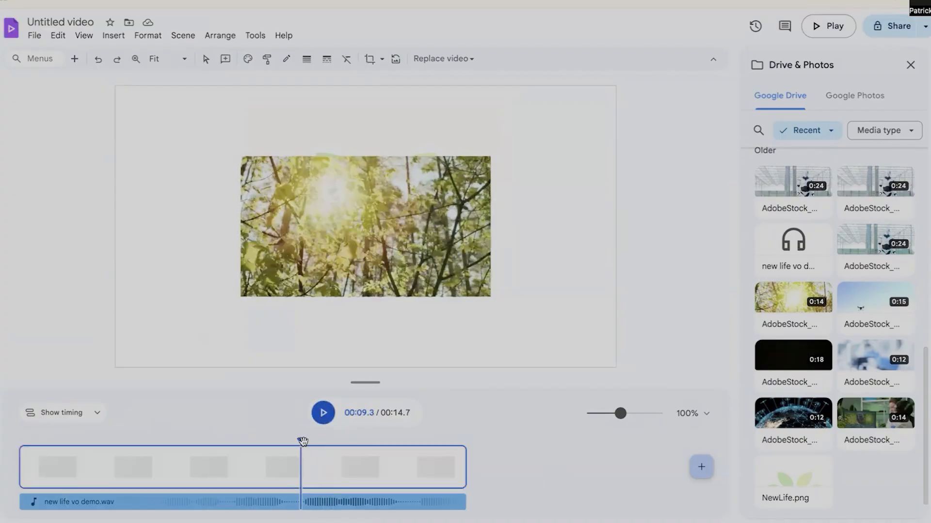
pyautogui.moveTo(464, 467); pyautogui.dragTo(296, 465)
# Step: Enlarge the forest clip on the canvas so it fills the whole frame
pyautogui.click(251, 464)
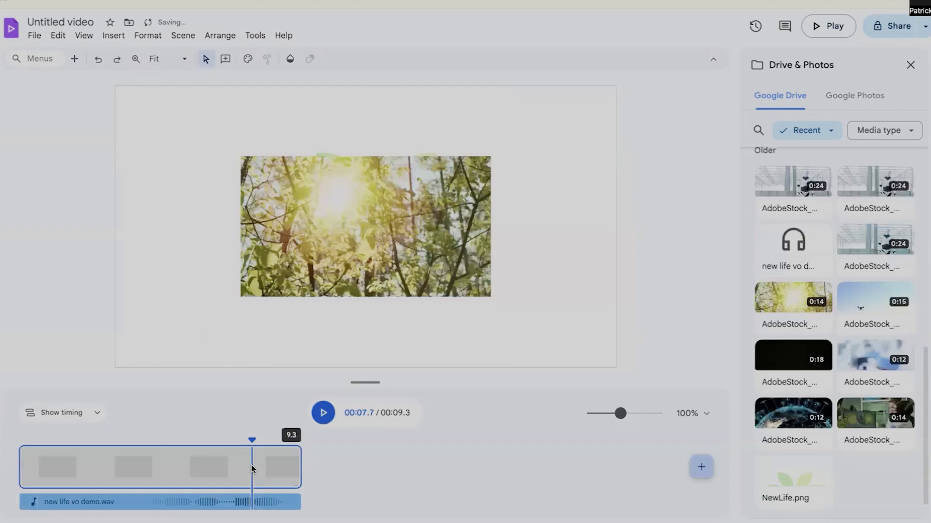
pyautogui.click(403, 262)
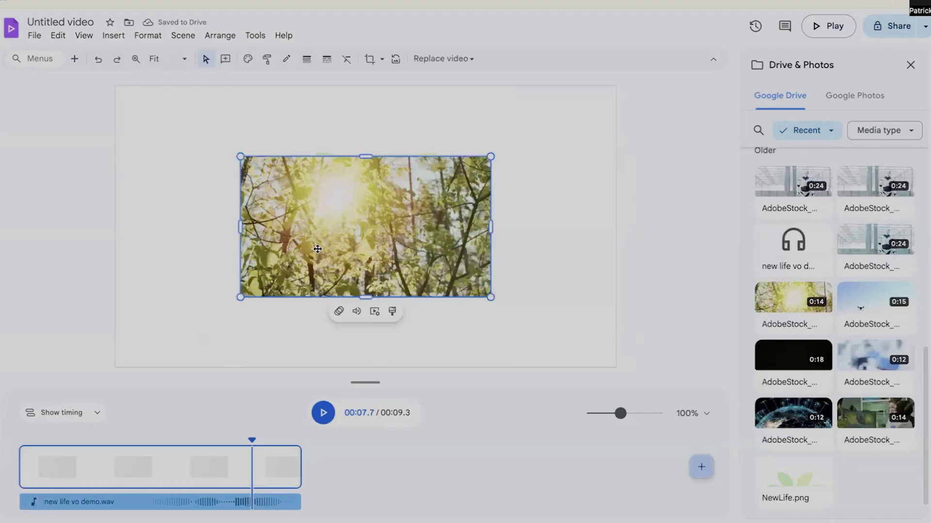
pyautogui.moveTo(241, 296); pyautogui.dragTo(116, 341)
pyautogui.moveTo(491, 156); pyautogui.dragTo(613, 125)
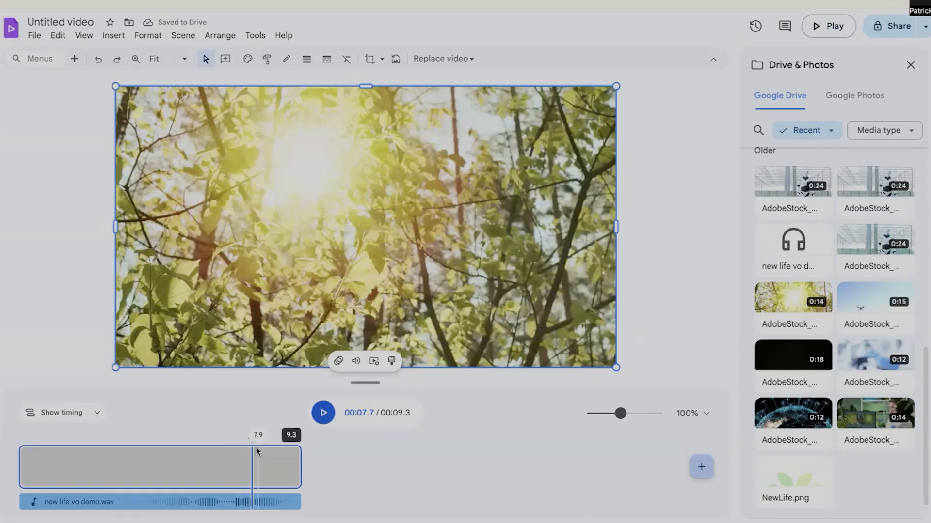
# Step: Return the playhead to the start and extend the scene's start edge so the logo plays ahead of the forest clip
pyautogui.moveTo(250, 439); pyautogui.dragTo(4, 437)
pyautogui.click(63, 449)
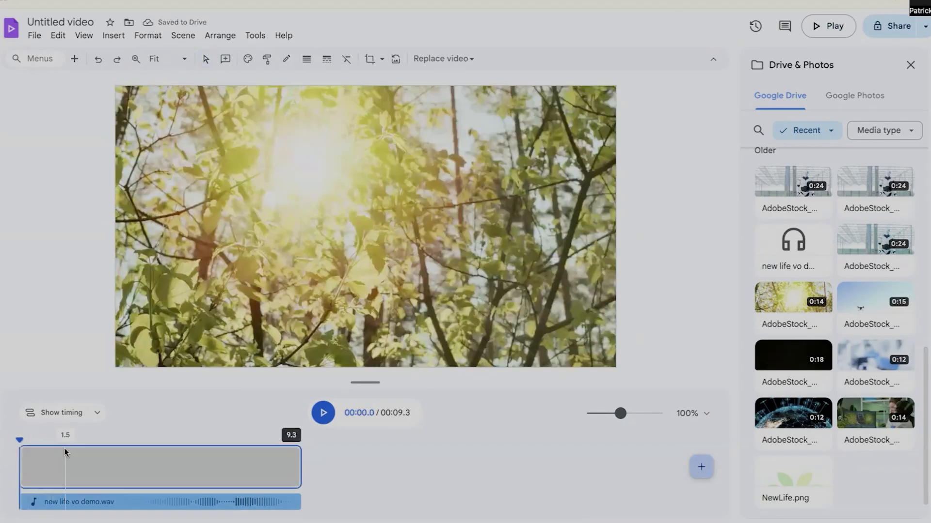
pyautogui.moveTo(20, 462)
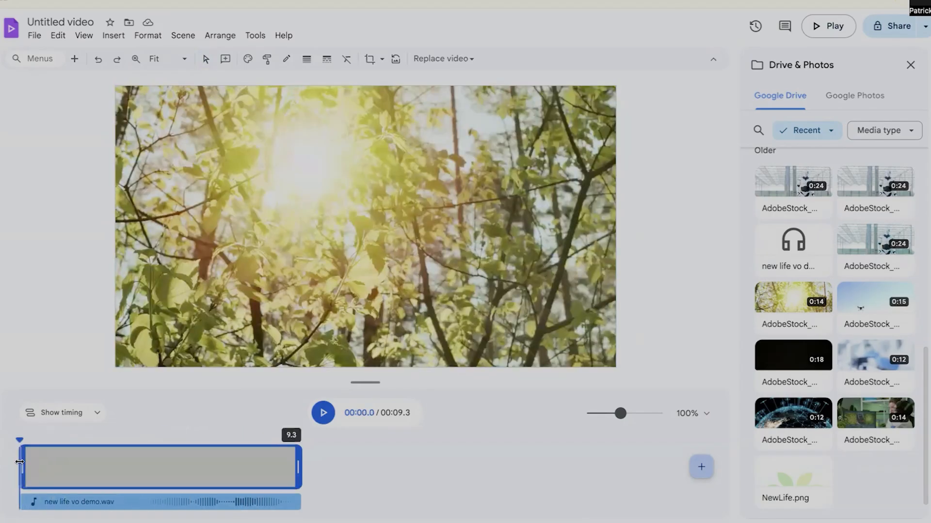
pyautogui.moveTo(19, 462)
pyautogui.mouseDown()
pyautogui.moveTo(41, 462)
pyautogui.moveTo(12, 459)
pyautogui.mouseUp()
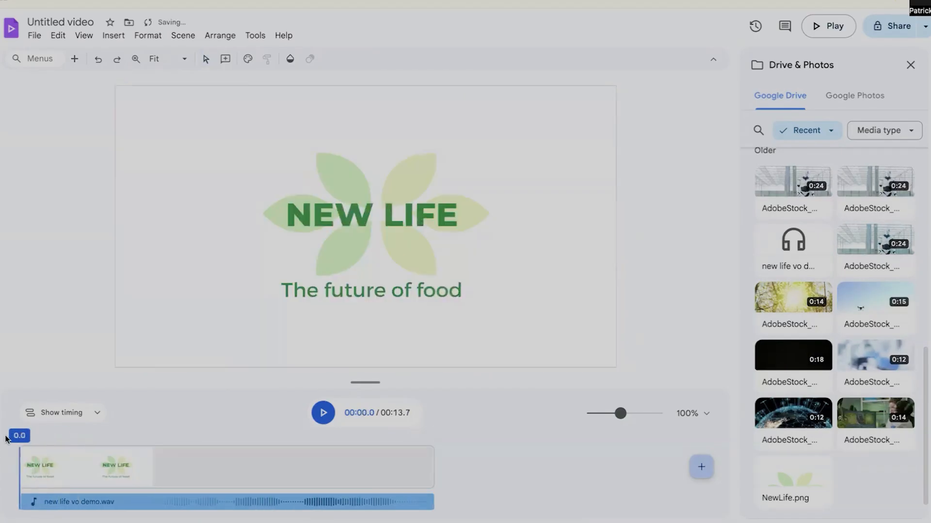
# Step: Play the scene from the beginning and trim its end to 9.5 seconds
pyautogui.click(315, 415)
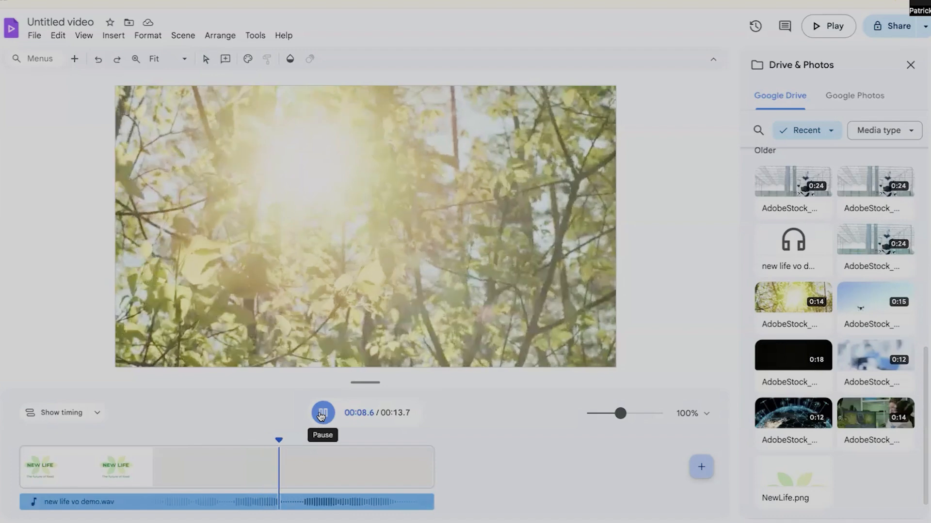
pyautogui.click(322, 415)
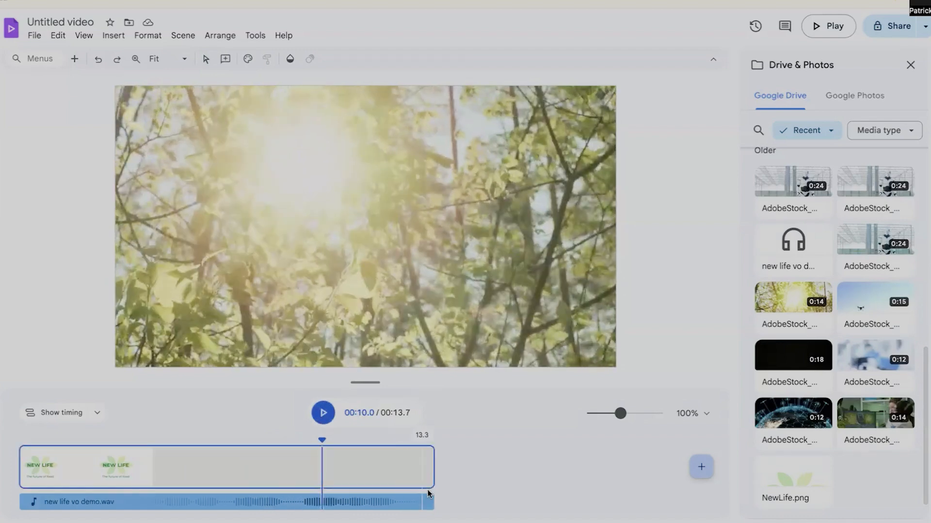
pyautogui.click(432, 466)
pyautogui.moveTo(400, 464); pyautogui.dragTo(306, 465)
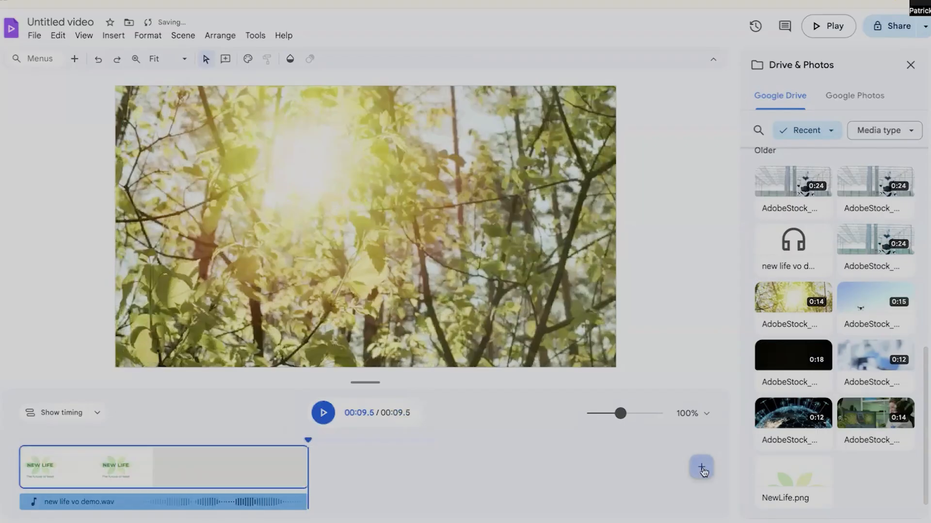
# Step: Add a new scene after the first one and insert the 0:12 globe clip from Google Drive into it
pyautogui.click(701, 468)
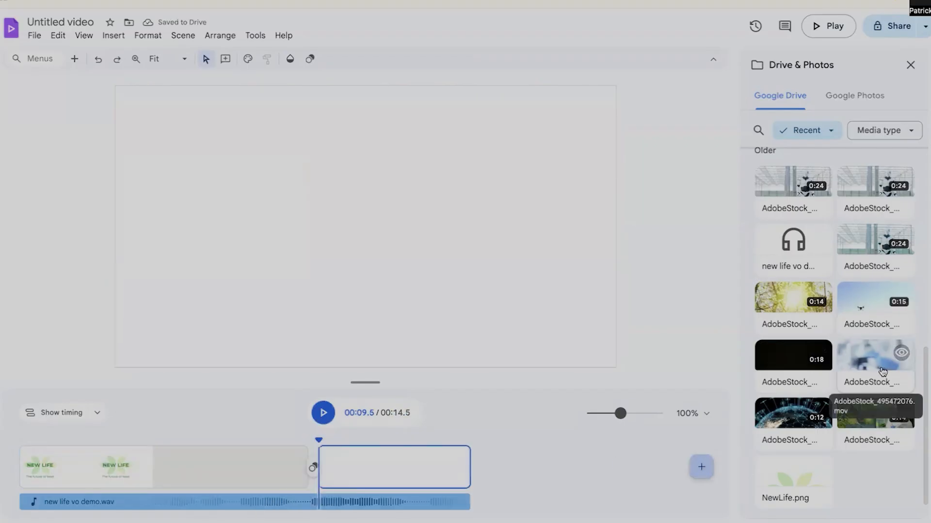
pyautogui.scroll(-1, 883, 371)
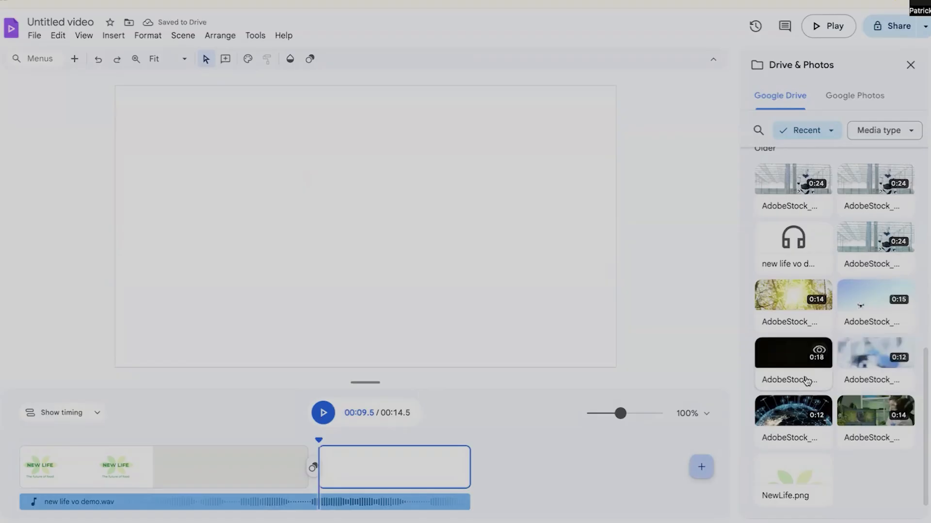
pyautogui.moveTo(788, 409); pyautogui.dragTo(435, 435)
pyautogui.moveTo(383, 459); pyautogui.dragTo(382, 460)
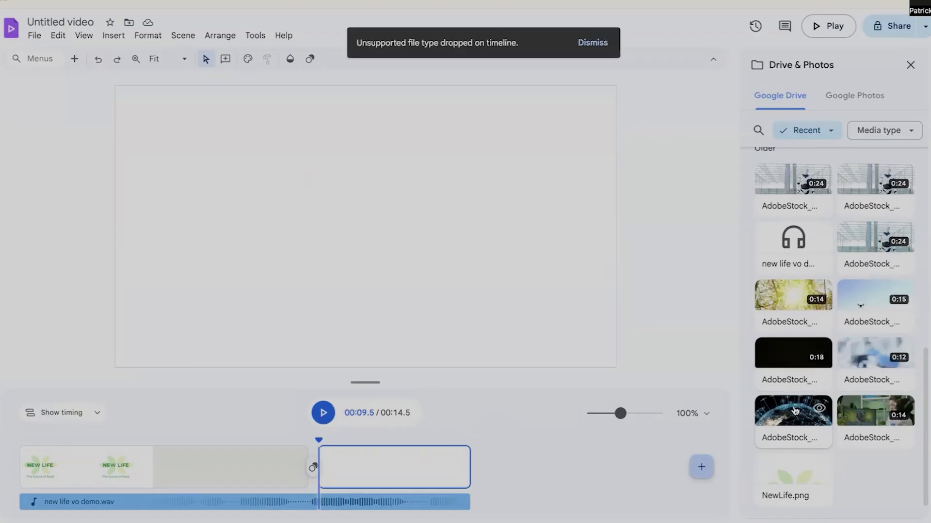
pyautogui.moveTo(795, 410); pyautogui.dragTo(459, 239)
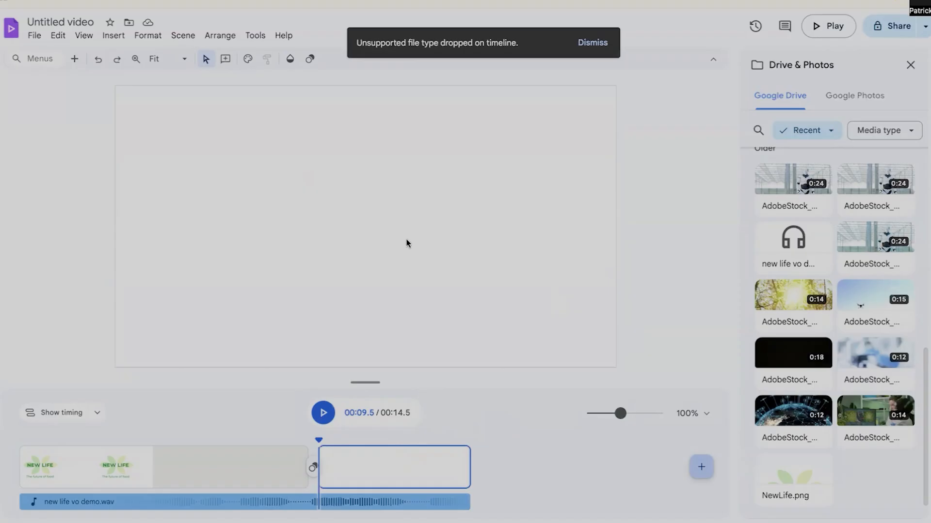
pyautogui.click(589, 43)
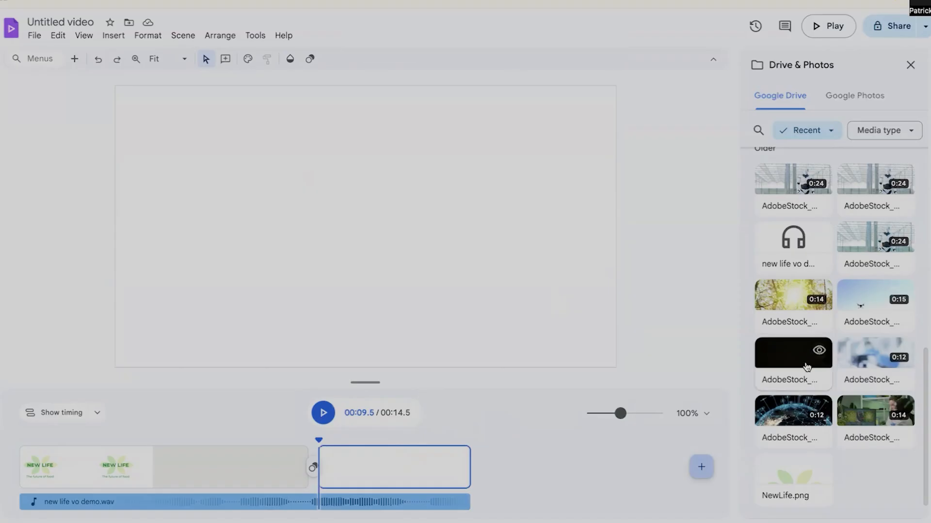
pyautogui.moveTo(783, 414); pyautogui.dragTo(334, 466)
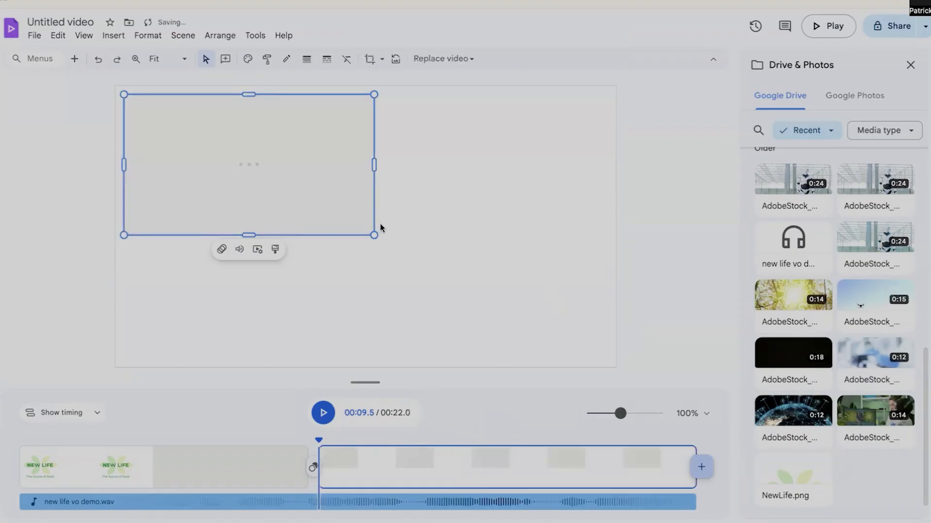
# Step: Enlarge the globe clip and shift its upper corner outward so it fills the whole frame
pyautogui.moveTo(368, 236); pyautogui.dragTo(627, 360)
pyautogui.moveTo(121, 94); pyautogui.dragTo(102, 83)
pyautogui.click(167, 57)
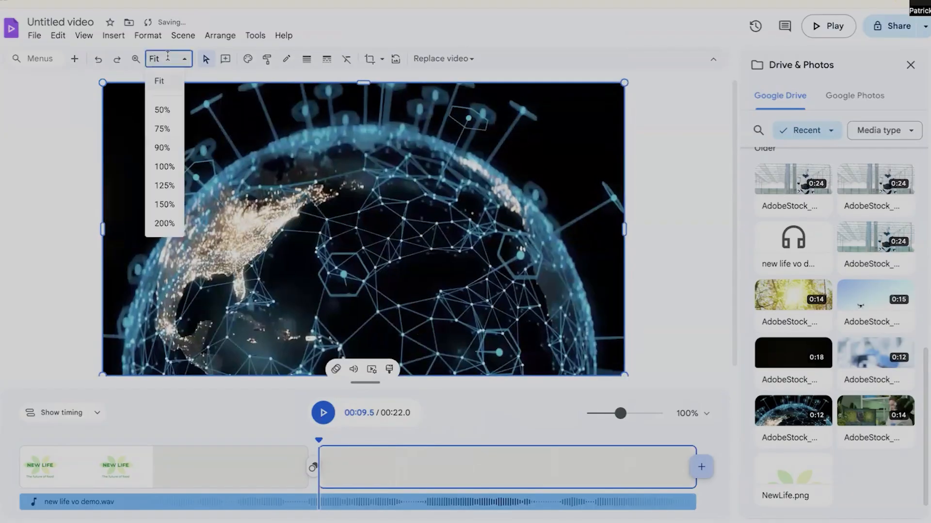
pyautogui.click(589, 184)
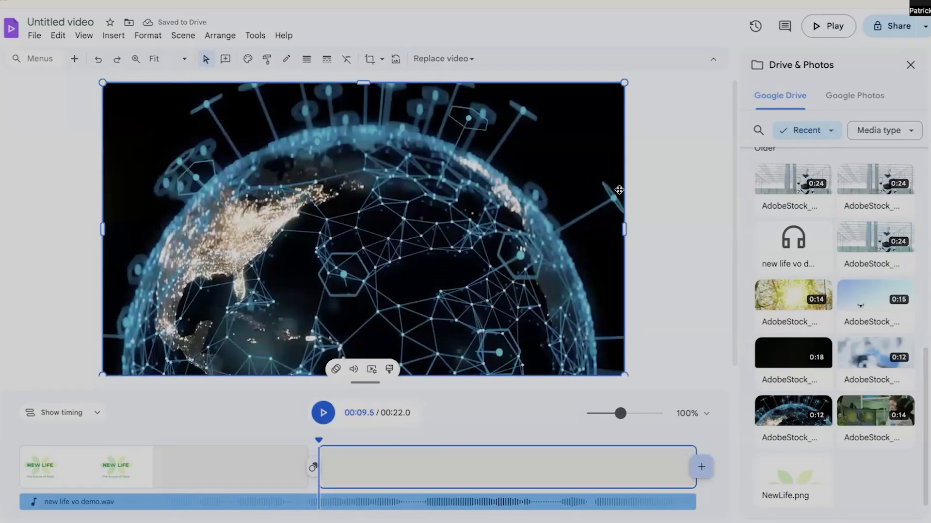
pyautogui.click(636, 222)
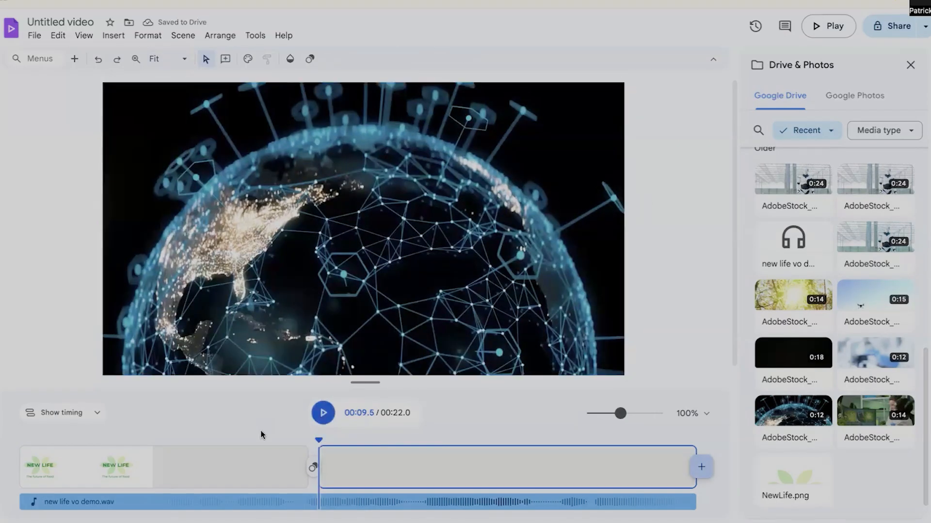
# Step: Play the first scene through to the globe clip and place the playhead at 4.4 seconds, where the logo gives way to the forest
pyautogui.moveTo(318, 439); pyautogui.dragTo(138, 439)
pyautogui.click(324, 411)
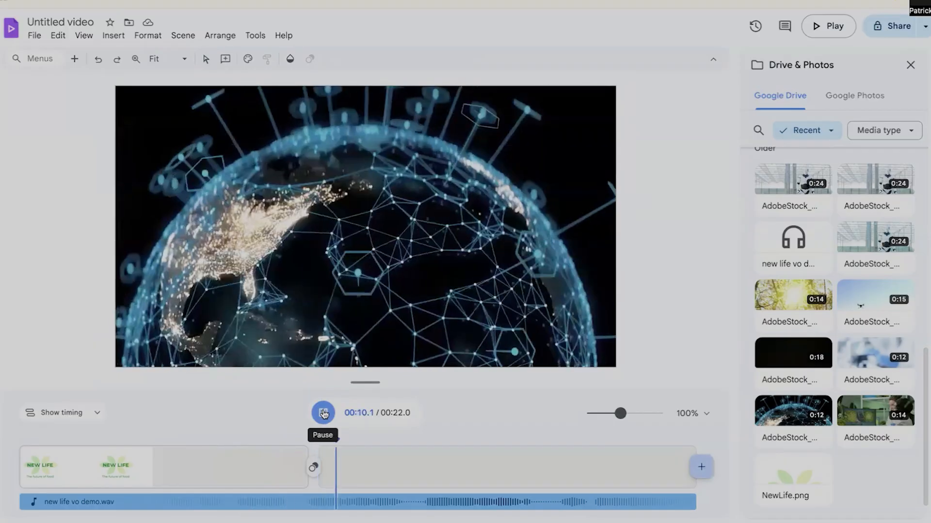
pyautogui.click(324, 413)
pyautogui.click(186, 443)
pyautogui.click(174, 453)
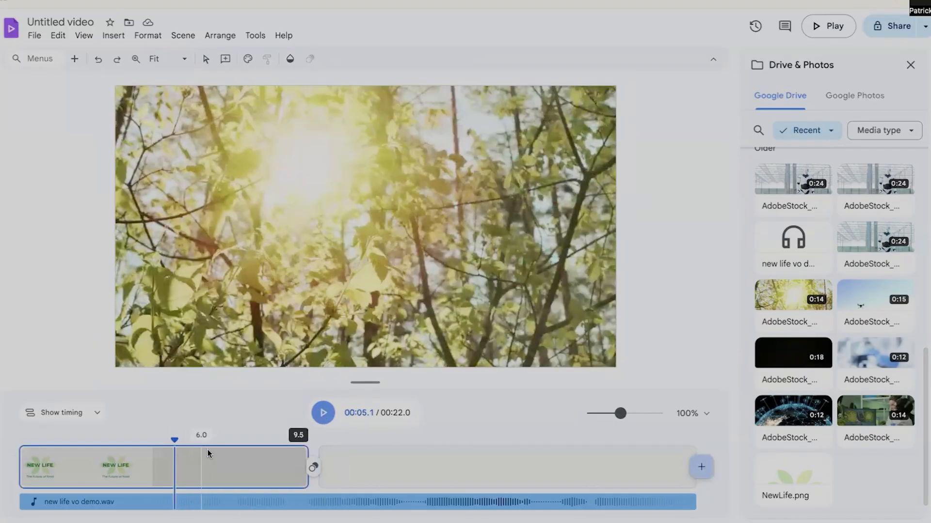
pyautogui.moveTo(175, 437); pyautogui.dragTo(149, 434)
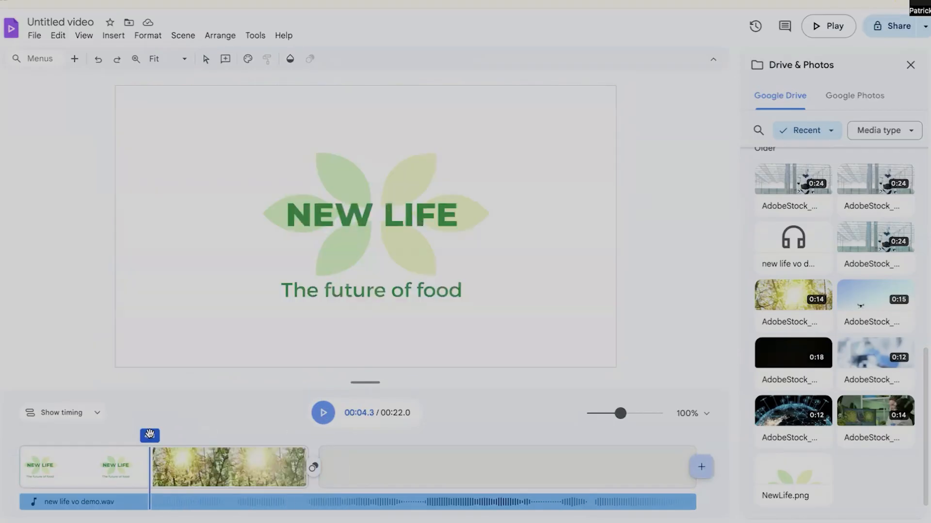
pyautogui.click(172, 463)
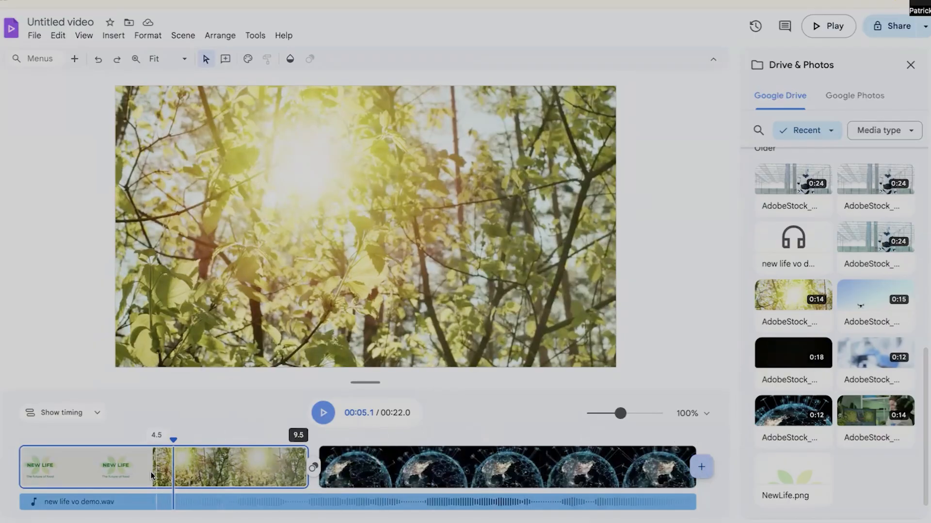
pyautogui.moveTo(174, 439); pyautogui.dragTo(152, 436)
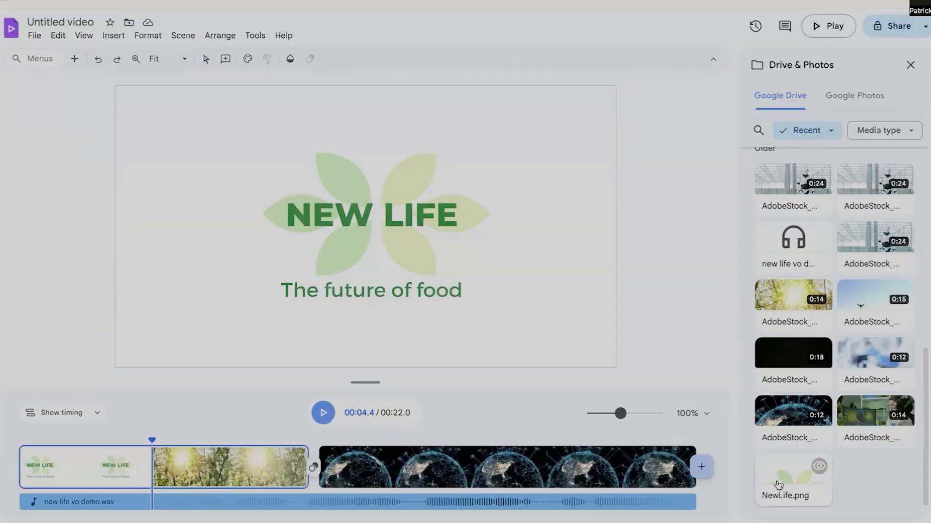
# Step: Try to place NewLife.png from Google Drive directly on the timeline ahead of the first scene
pyautogui.moveTo(778, 467); pyautogui.dragTo(359, 397)
pyautogui.moveTo(17, 460); pyautogui.dragTo(18, 461)
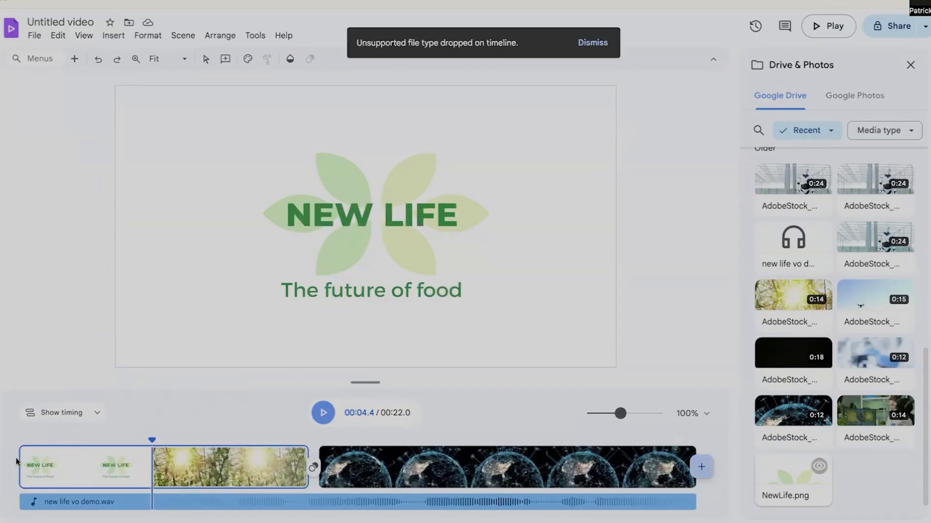
pyautogui.click(593, 44)
# Step: Add a scene with the NewLife.png logo centred on the canvas, and move it and the voiceover to the start of the timeline
pyautogui.click(709, 469)
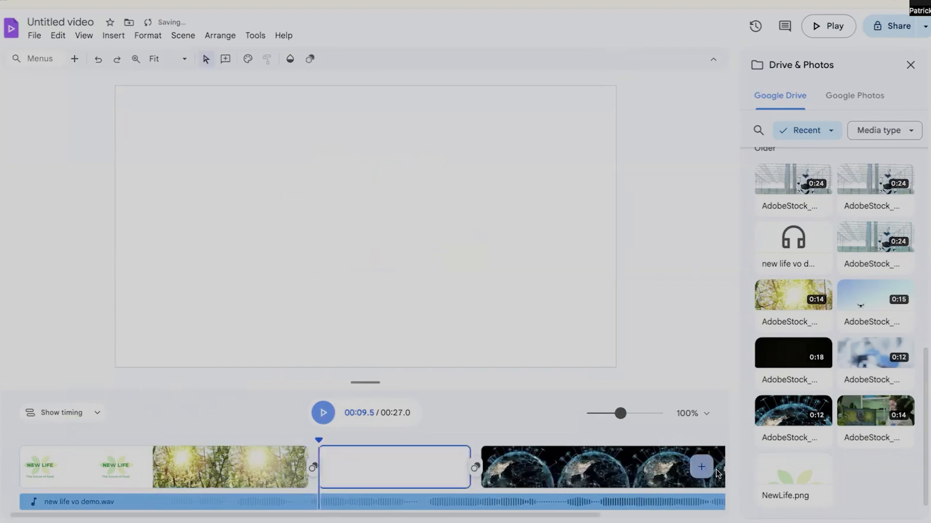
pyautogui.moveTo(793, 483); pyautogui.dragTo(481, 415)
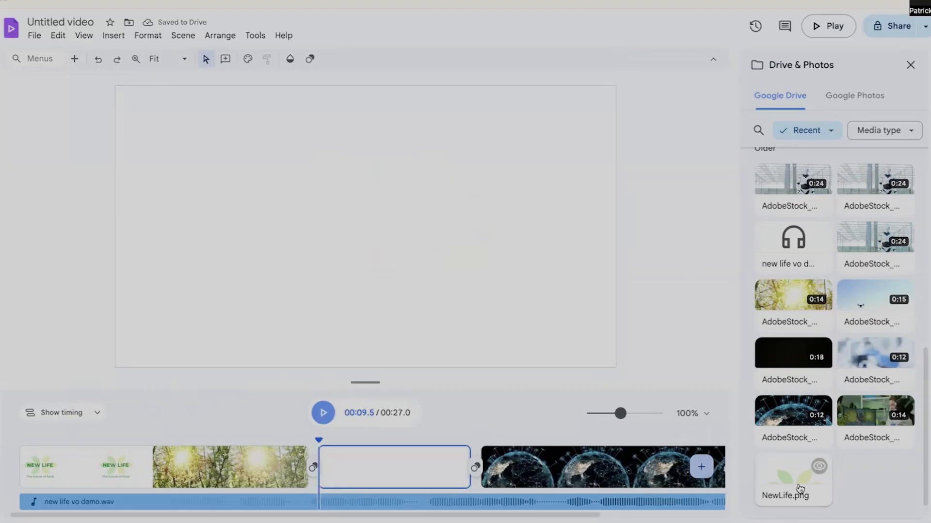
pyautogui.click(792, 472)
pyautogui.moveTo(301, 186); pyautogui.dragTo(400, 191)
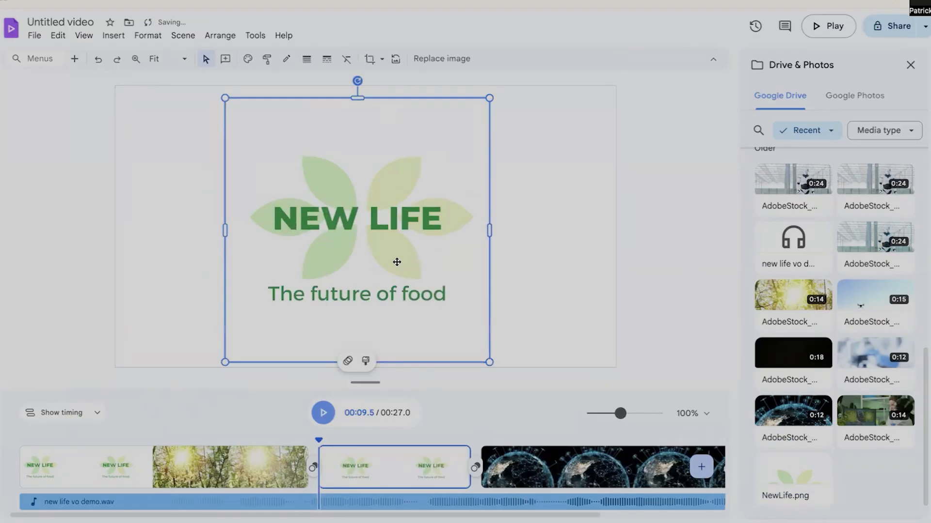
pyautogui.moveTo(403, 447); pyautogui.dragTo(204, 461)
pyautogui.moveTo(240, 500); pyautogui.dragTo(61, 503)
# Step: Trim the start of the forest scene to remove its logo portion, leaving 5.3 seconds of forest footage
pyautogui.click(218, 463)
pyautogui.click(254, 458)
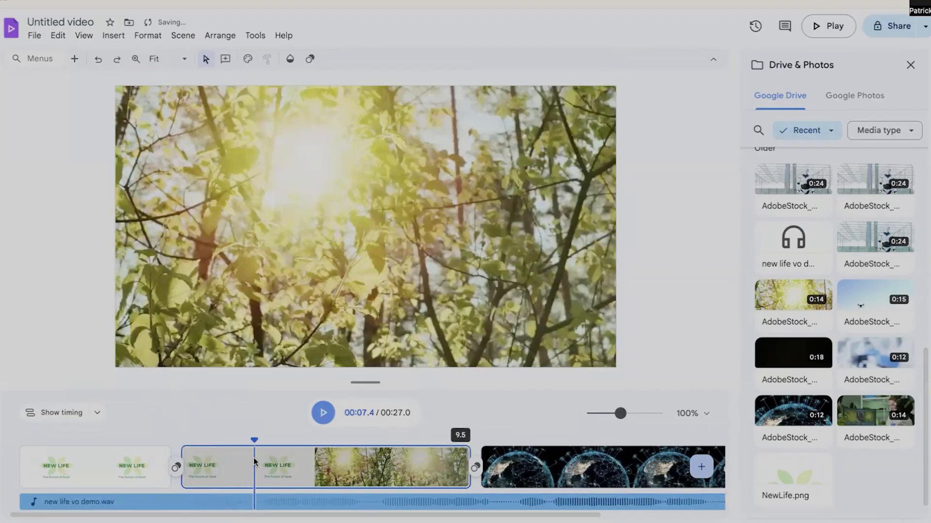
pyautogui.click(299, 471)
pyautogui.moveTo(185, 447); pyautogui.dragTo(314, 460)
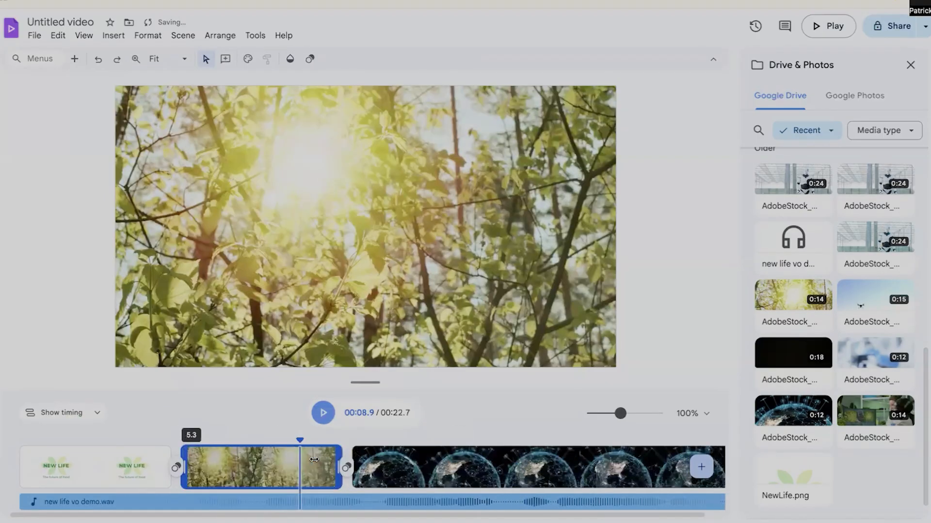
# Step: Play the video from the start and replay the change from the logo to the forest clip against the voiceover
pyautogui.click(152, 436)
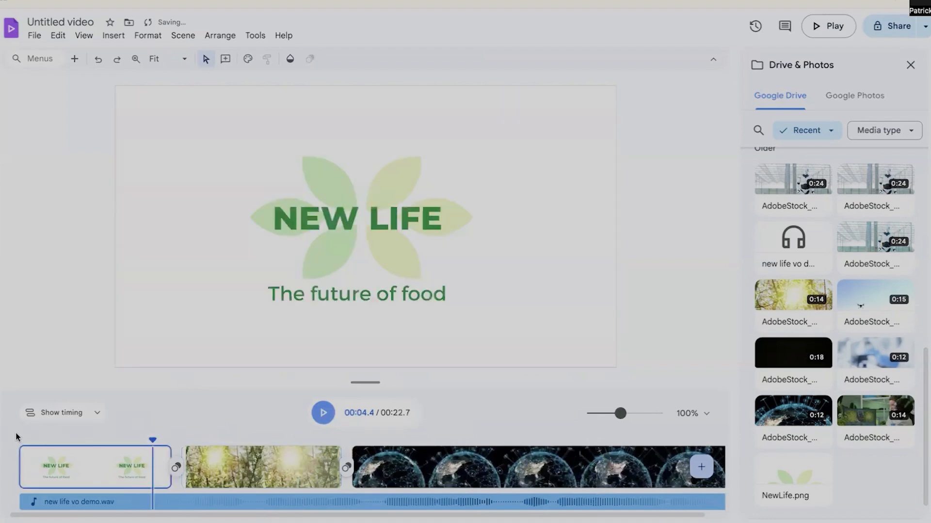
pyautogui.moveTo(30, 436); pyautogui.dragTo(19, 438)
pyautogui.click(320, 420)
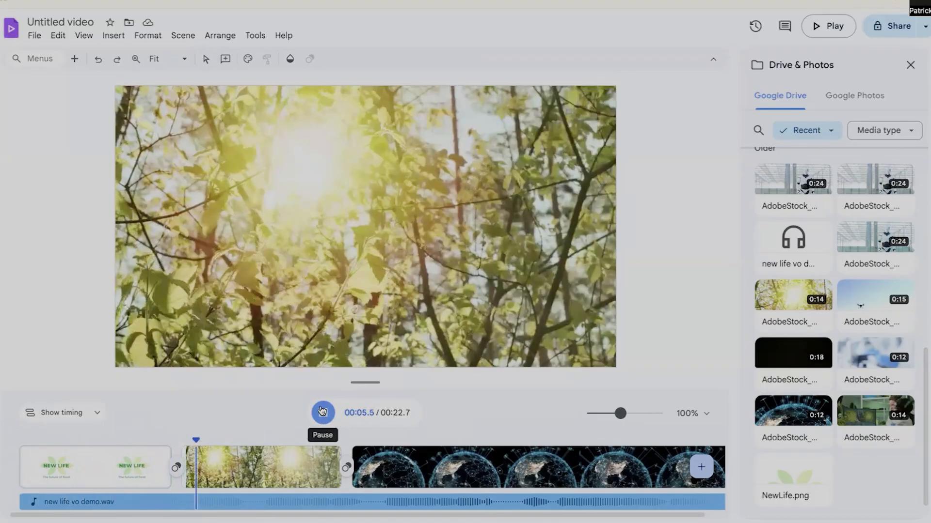
pyautogui.press('space')
pyautogui.moveTo(221, 440); pyautogui.dragTo(117, 441)
pyautogui.click(318, 421)
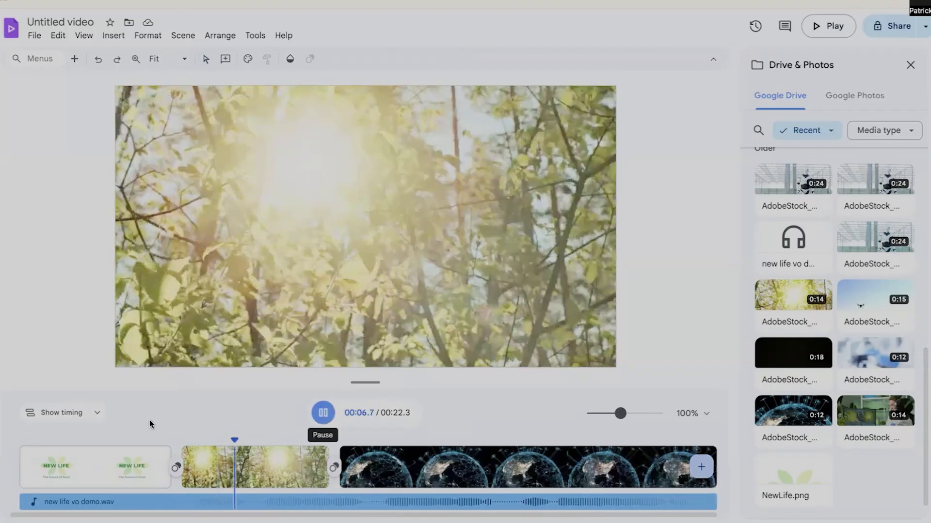
pyautogui.press('space')
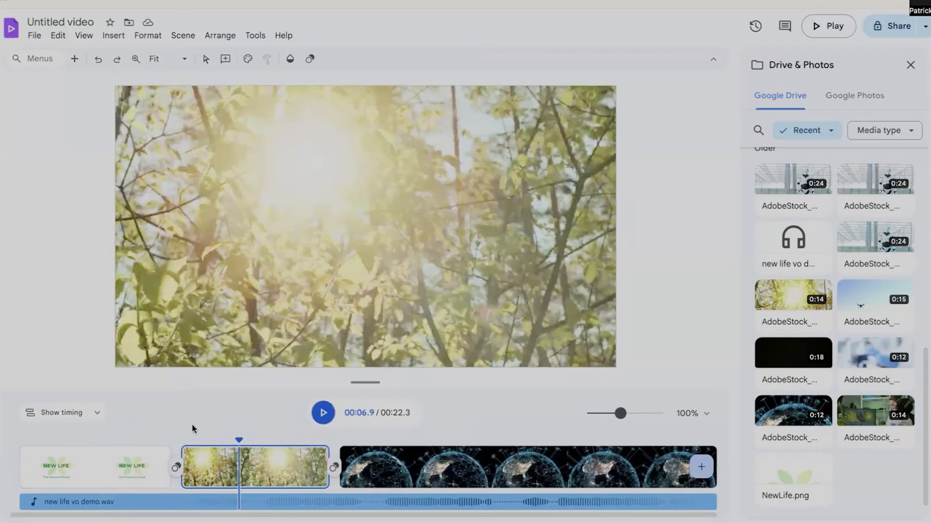
# Step: Replay the logo scene and trim its end to 3.0 seconds
pyautogui.moveTo(239, 441); pyautogui.dragTo(74, 441)
pyautogui.click(328, 418)
pyautogui.click(325, 416)
pyautogui.moveTo(170, 457); pyautogui.dragTo(110, 457)
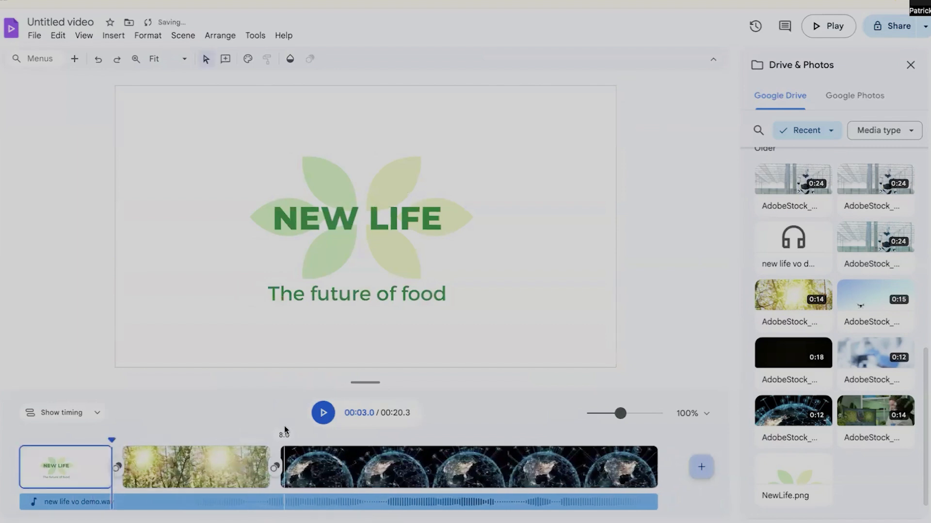
# Step: Play the video through the globe clip, replay the clip's opening, and trim its scene to end at 8.8 seconds
pyautogui.click(324, 414)
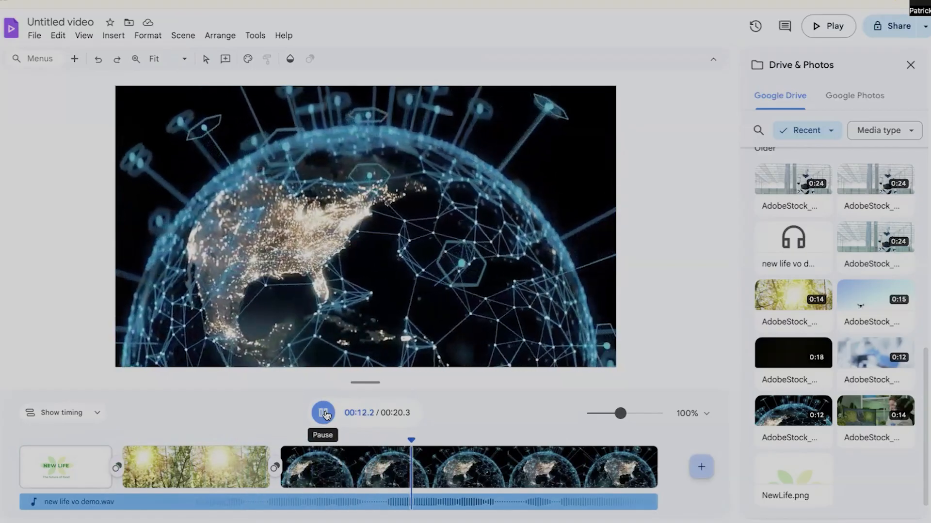
pyautogui.click(323, 413)
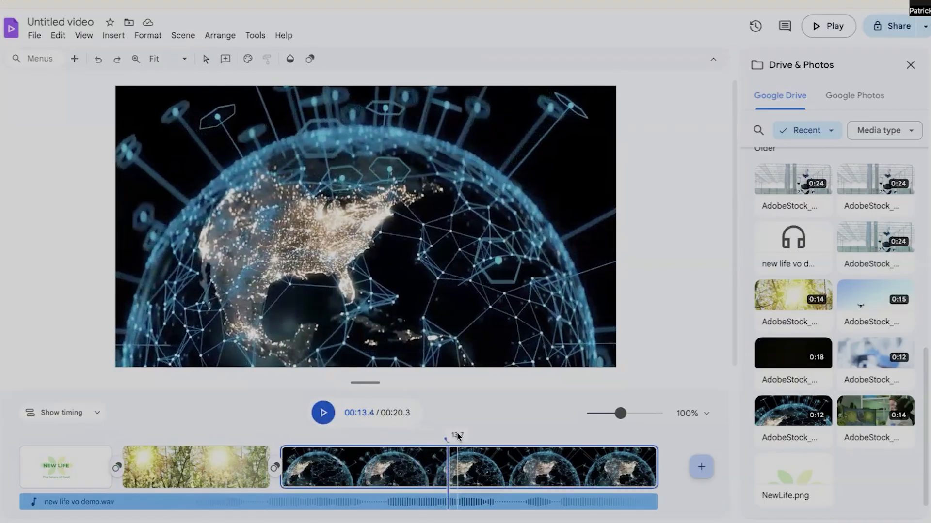
pyautogui.moveTo(447, 438); pyautogui.dragTo(304, 440)
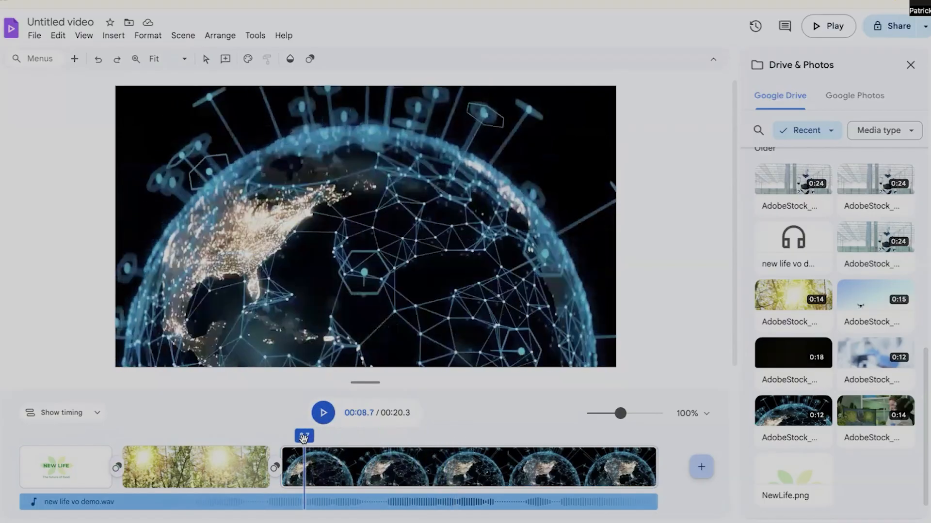
pyautogui.click(328, 418)
pyautogui.click(328, 418)
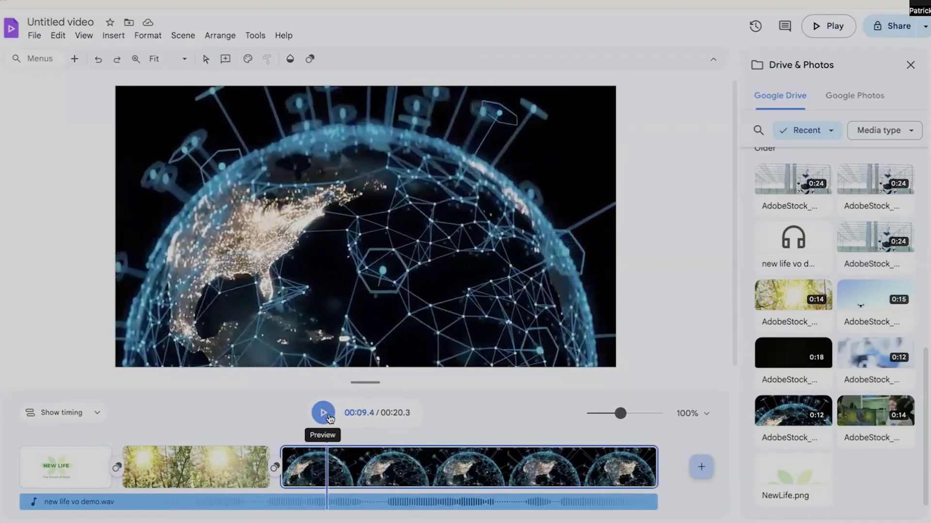
pyautogui.moveTo(327, 436); pyautogui.dragTo(289, 439)
pyautogui.click(321, 414)
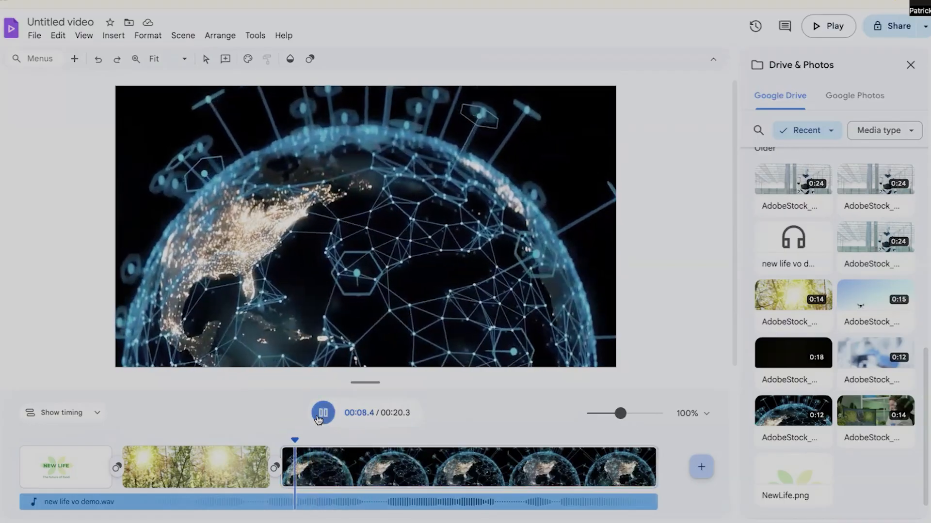
pyautogui.click(321, 415)
pyautogui.moveTo(652, 484); pyautogui.dragTo(300, 448)
# Step: Add a scene after the globe with the 0:15 drone clip and trim its start to leave 7.9 seconds
pyautogui.click(701, 468)
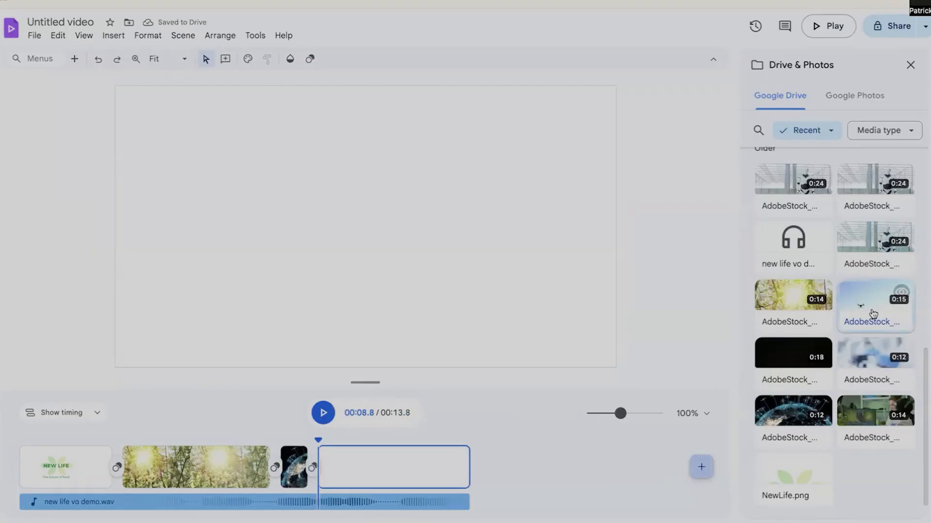
pyautogui.click(844, 321)
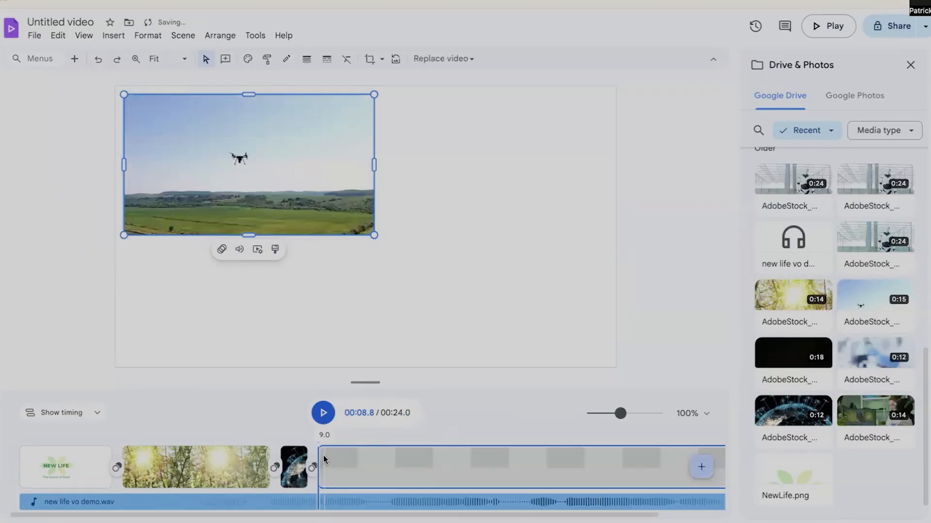
pyautogui.moveTo(321, 465); pyautogui.dragTo(545, 465)
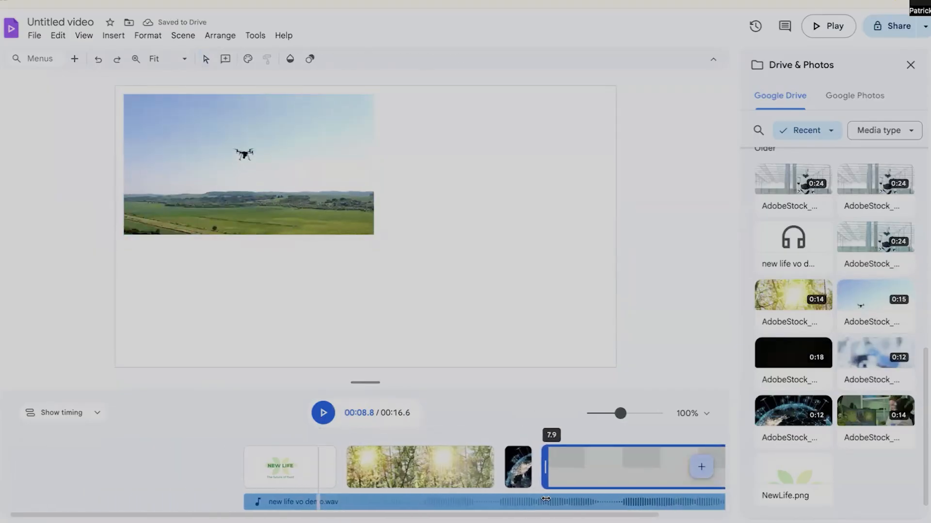
# Step: Play the drone scene and trim its end to 11.1 seconds on the timeline
pyautogui.click(322, 414)
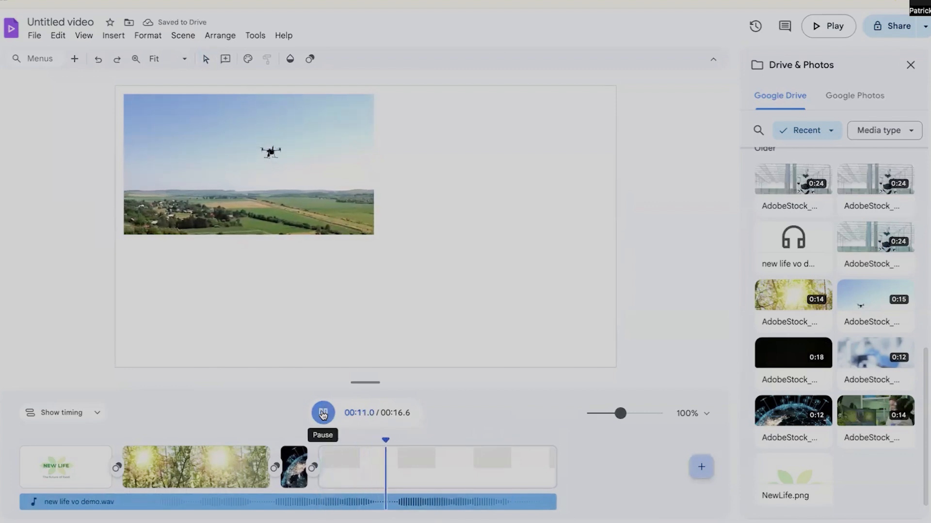
pyautogui.click(323, 416)
pyautogui.click(538, 480)
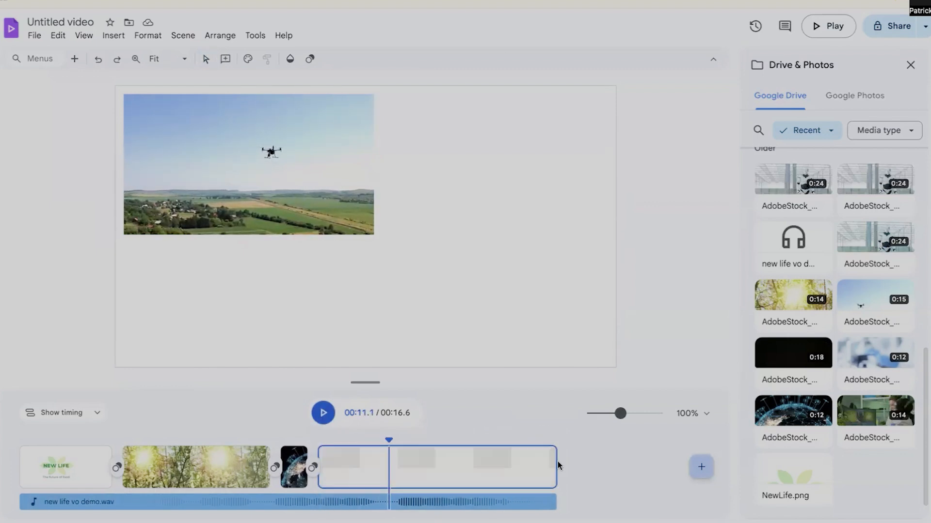
pyautogui.moveTo(554, 463); pyautogui.dragTo(389, 455)
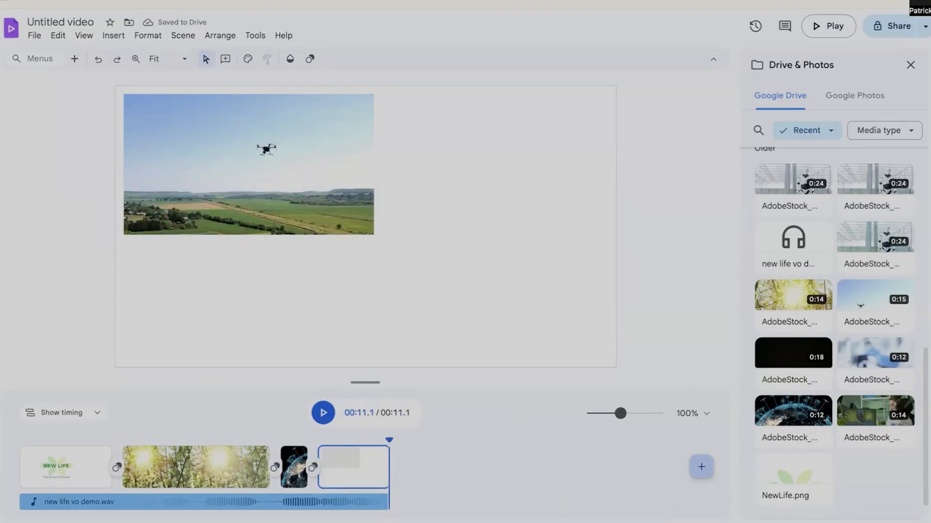
# Step: Add a final scene with the 0:18 seedling clip enlarged across the canvas and trimmed at its start to 11.4 seconds
pyautogui.click(706, 468)
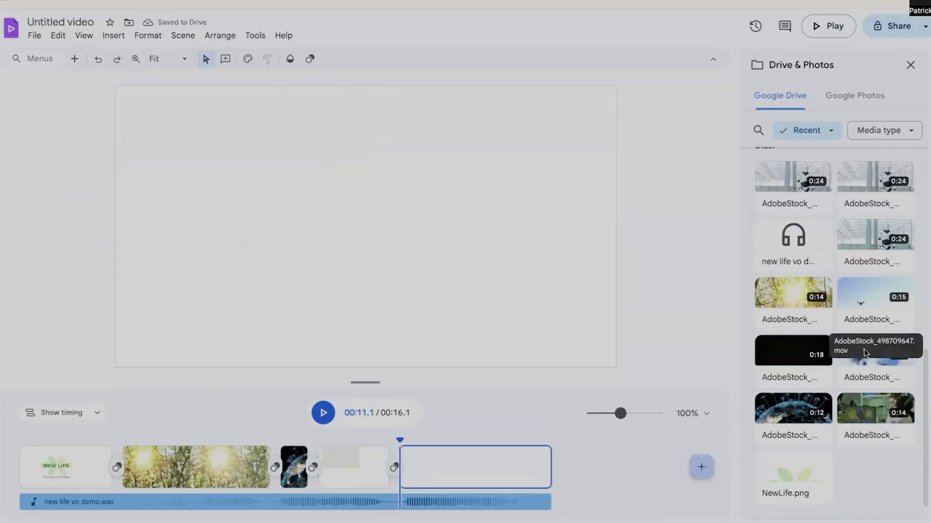
pyautogui.scroll(1, 824, 368)
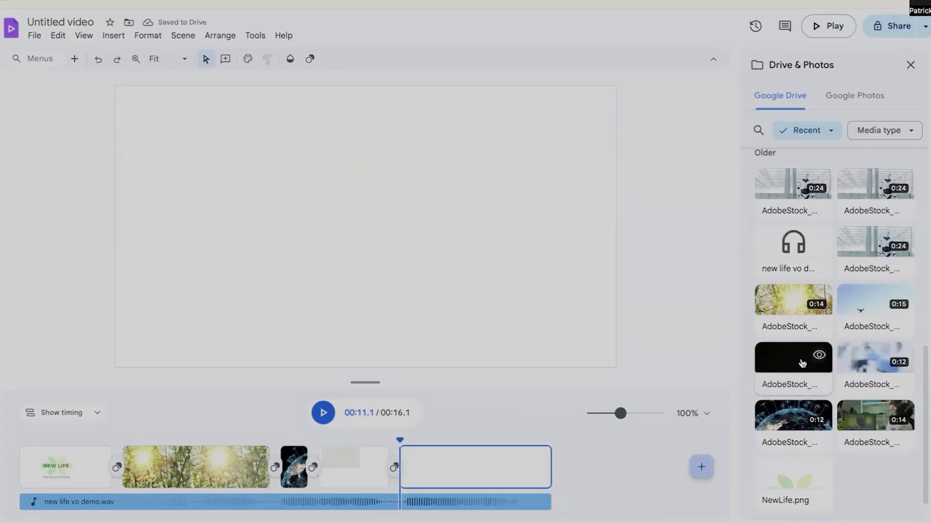
pyautogui.click(802, 364)
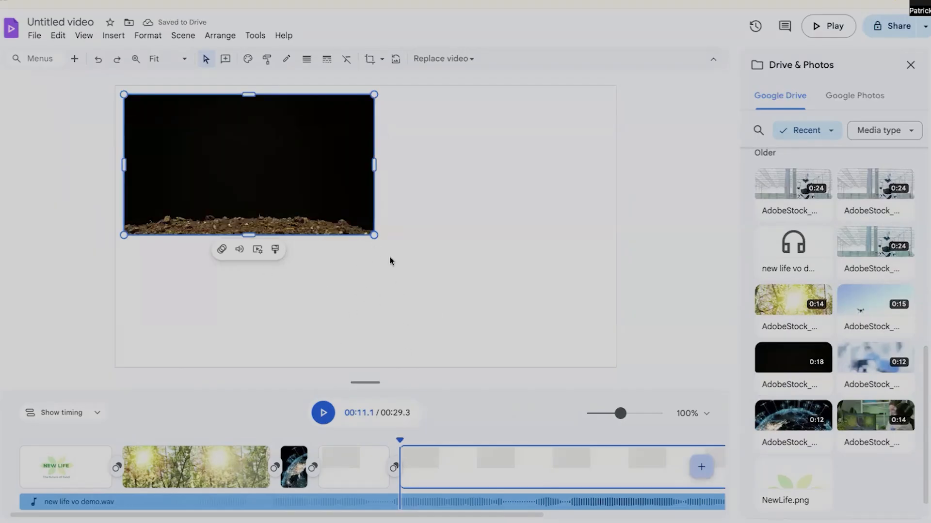
pyautogui.moveTo(373, 233); pyautogui.dragTo(618, 342)
pyautogui.moveTo(405, 467); pyautogui.dragTo(606, 467)
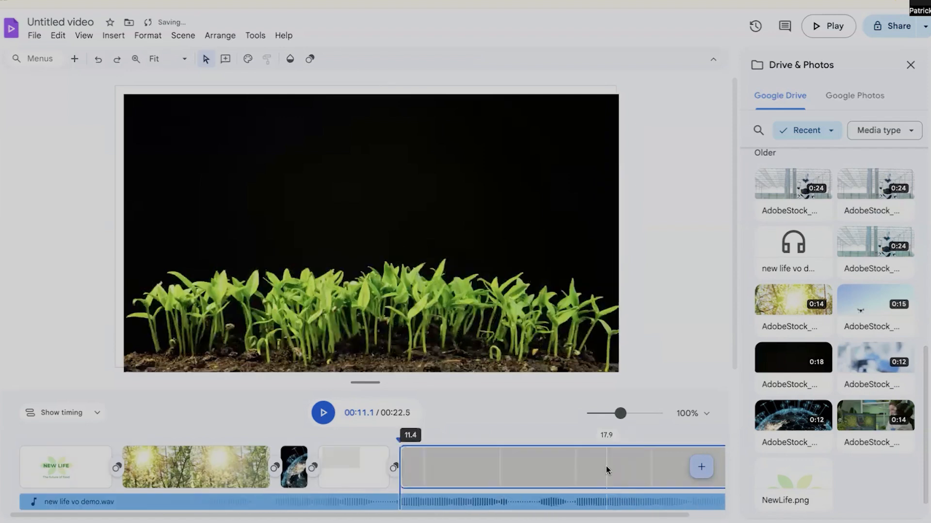
# Step: Return to the drone scene and enlarge its clip to fill the canvas up to the upper and side edges
pyautogui.moveTo(401, 441); pyautogui.dragTo(319, 440)
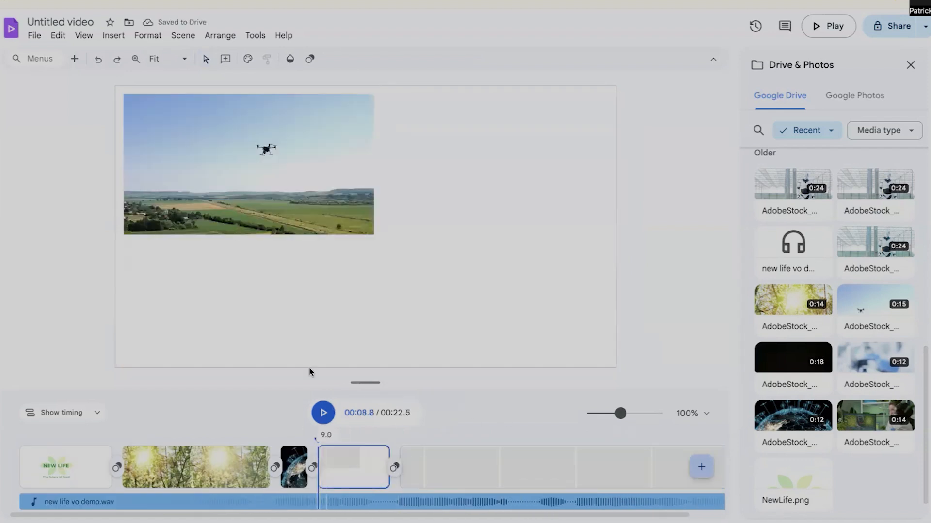
pyautogui.click(349, 218)
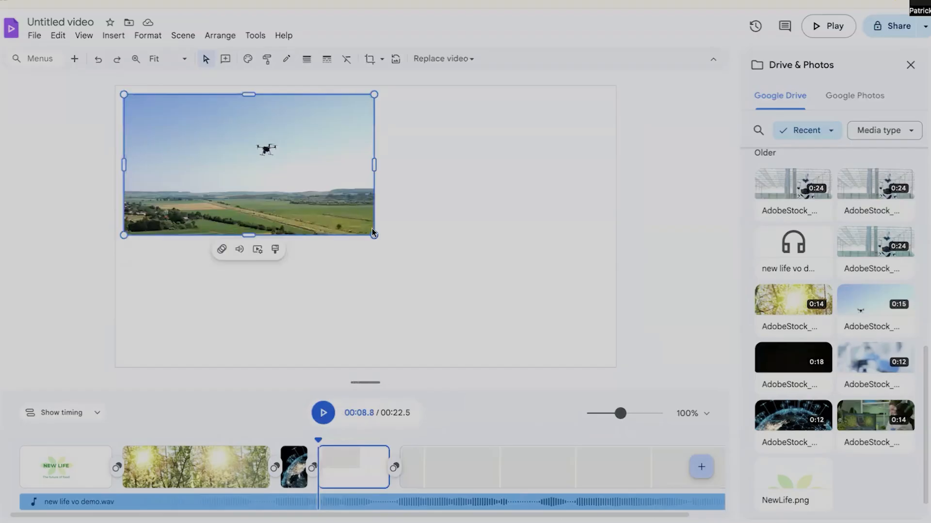
pyautogui.moveTo(373, 235); pyautogui.dragTo(632, 379)
pyautogui.moveTo(372, 236); pyautogui.dragTo(609, 374)
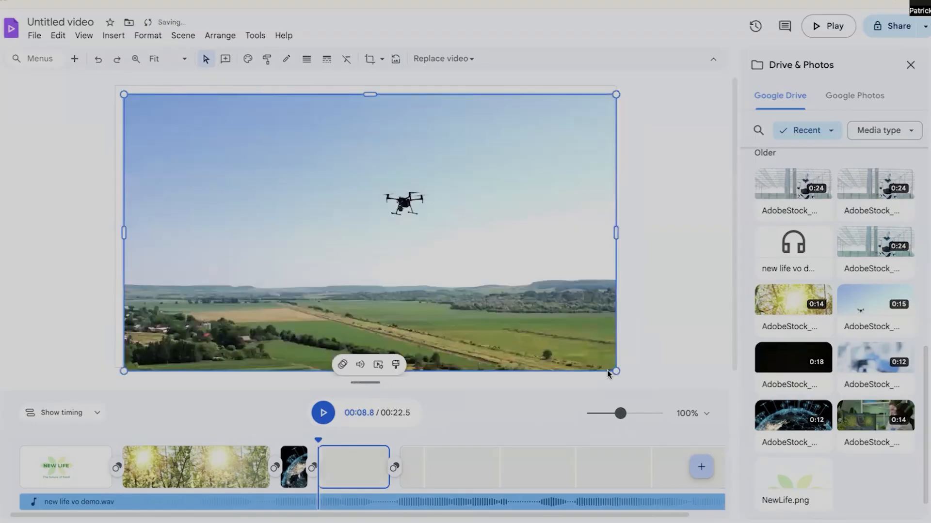
pyautogui.moveTo(123, 93); pyautogui.dragTo(109, 86)
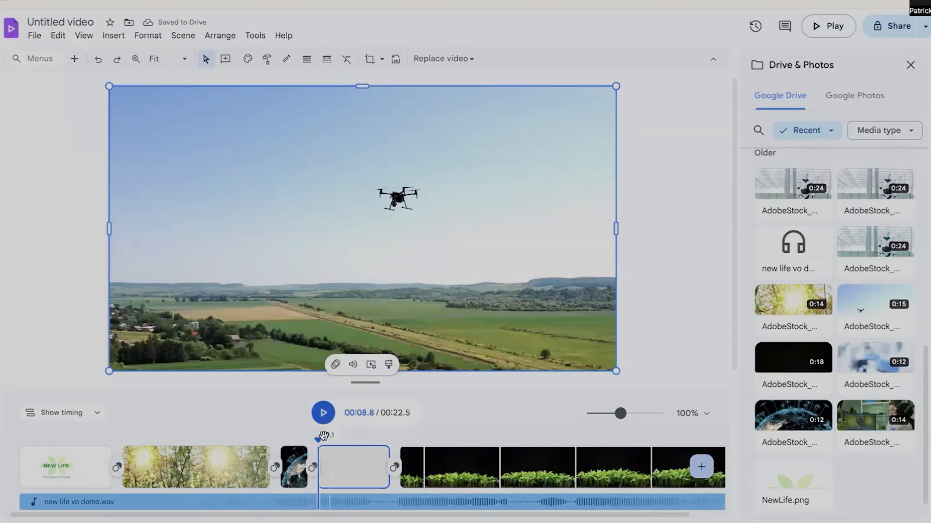
# Step: Play the video from the globe scene through the drone scene into the seedling scene
pyautogui.moveTo(316, 440); pyautogui.dragTo(292, 440)
pyautogui.click(318, 415)
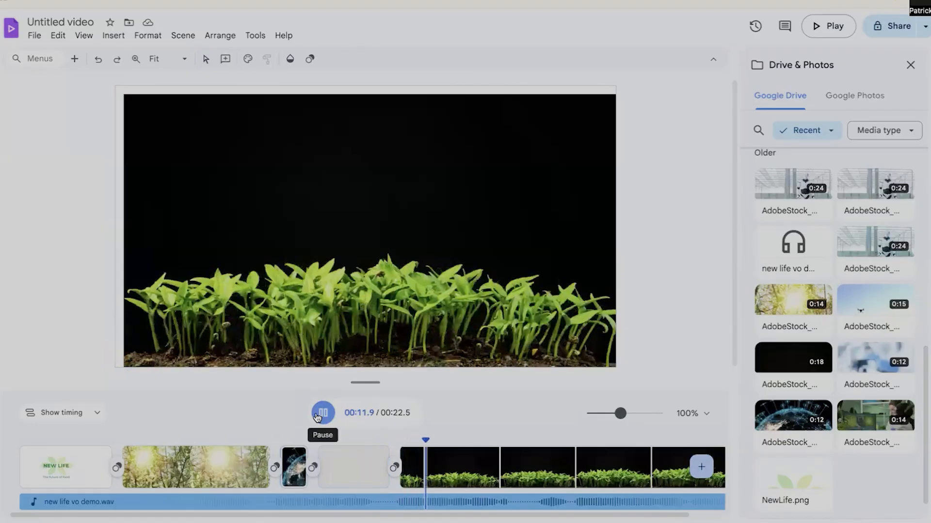
pyautogui.click(318, 416)
# Step: Add a scene at the end and insert the 0:14 laboratory clip from Google Drive
pyautogui.click(701, 466)
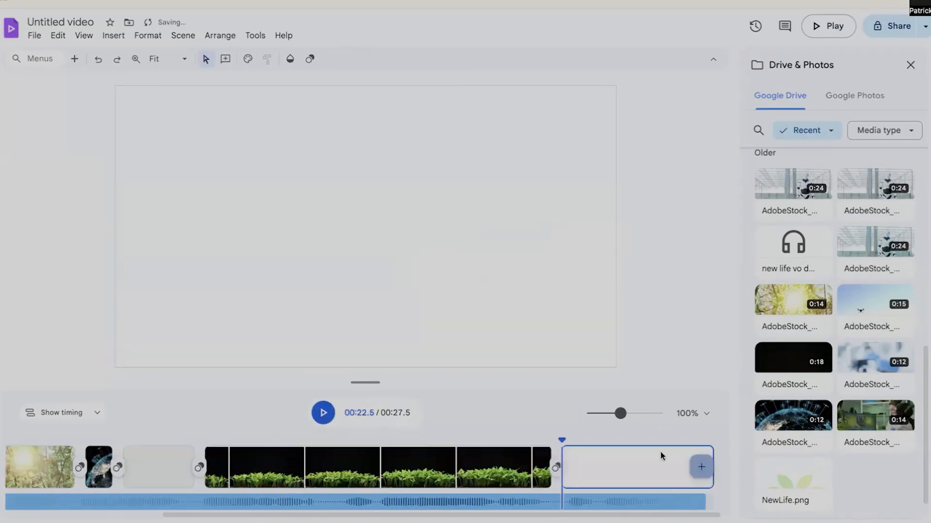
pyautogui.scroll(-1, 865, 359)
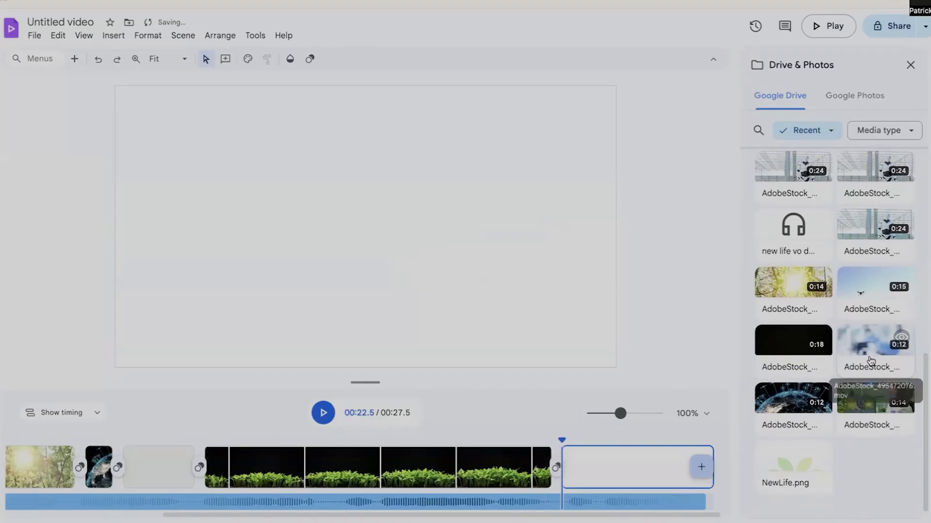
pyautogui.scroll(4, 868, 361)
pyautogui.scroll(-5, 865, 361)
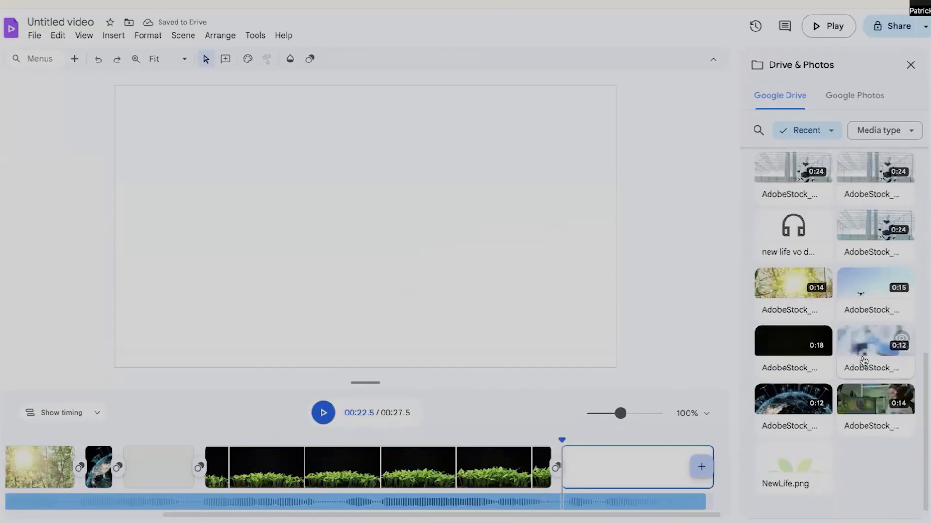
pyautogui.scroll(-1, 863, 361)
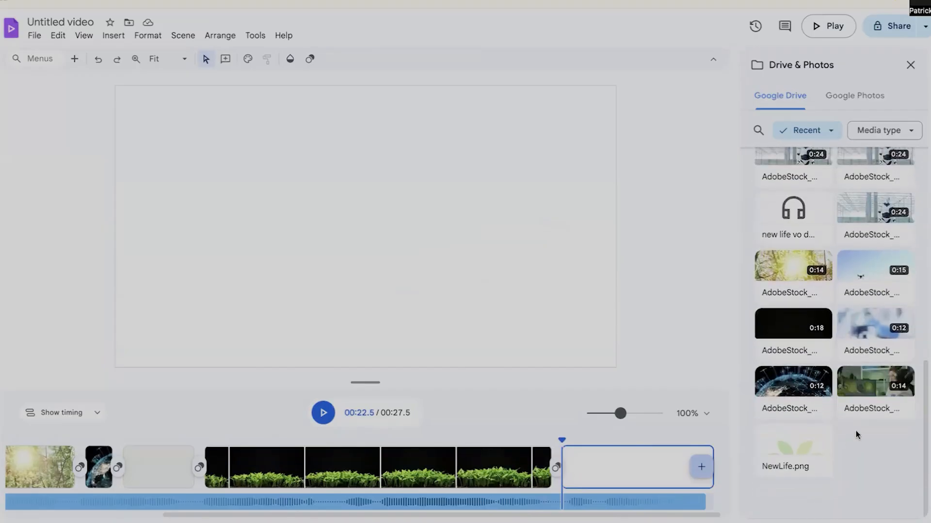
pyautogui.click(859, 385)
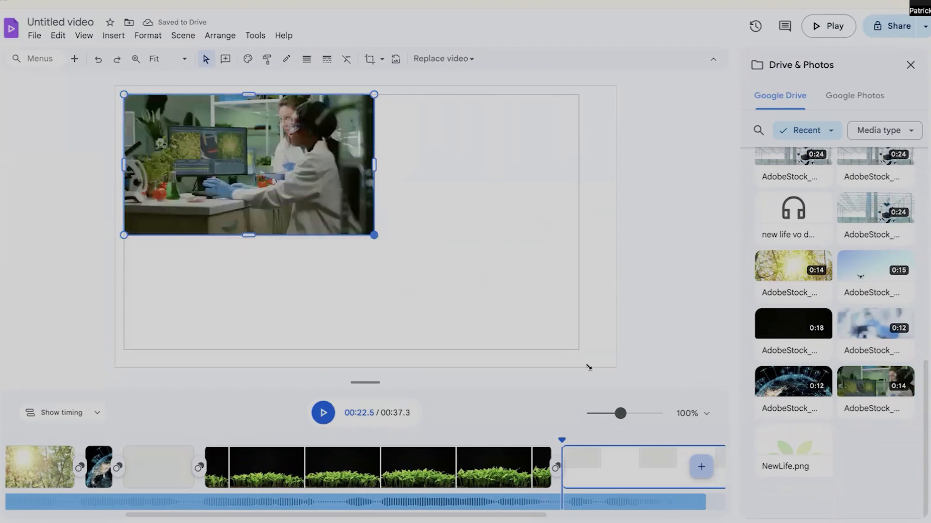
# Step: Enlarge the laboratory clip across the canvas and move its scene between the drone and seedling scenes
pyautogui.moveTo(372, 235); pyautogui.dragTo(615, 350)
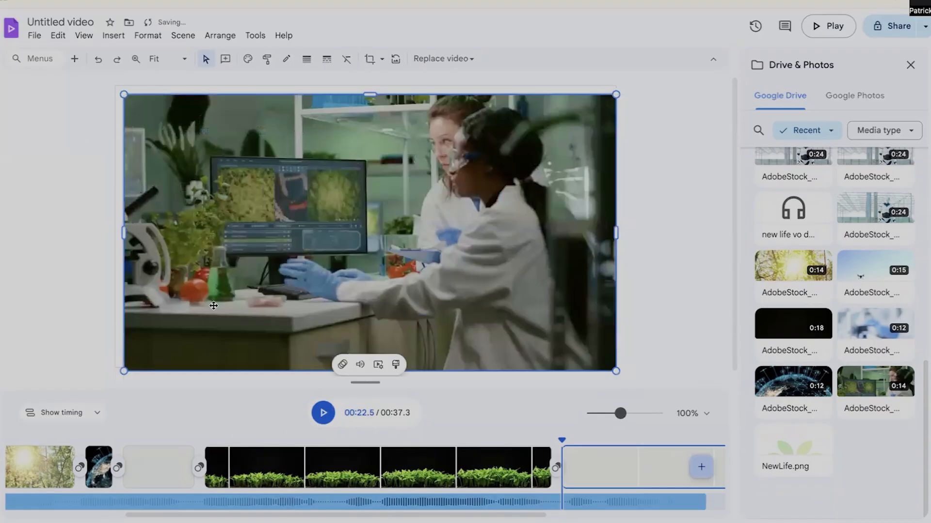
pyautogui.moveTo(121, 94); pyautogui.dragTo(102, 91)
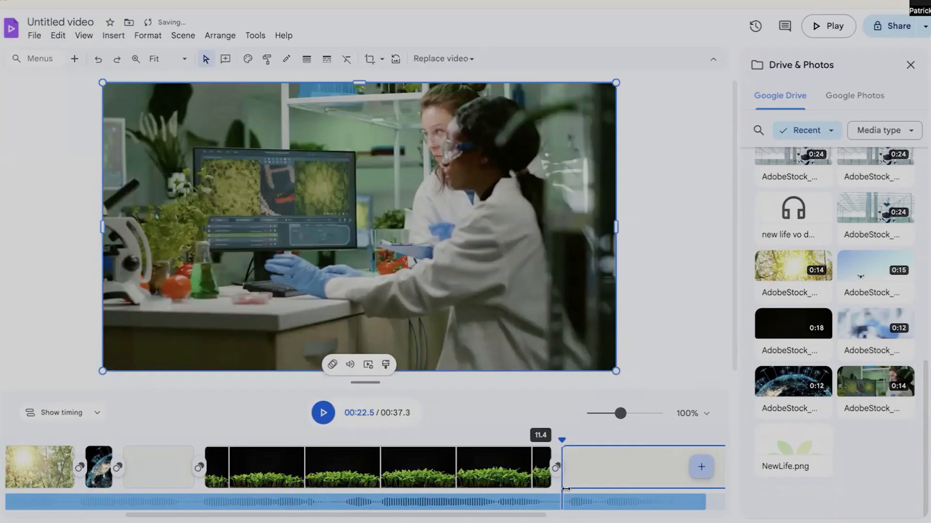
pyautogui.click(622, 471)
pyautogui.moveTo(609, 471); pyautogui.dragTo(529, 464)
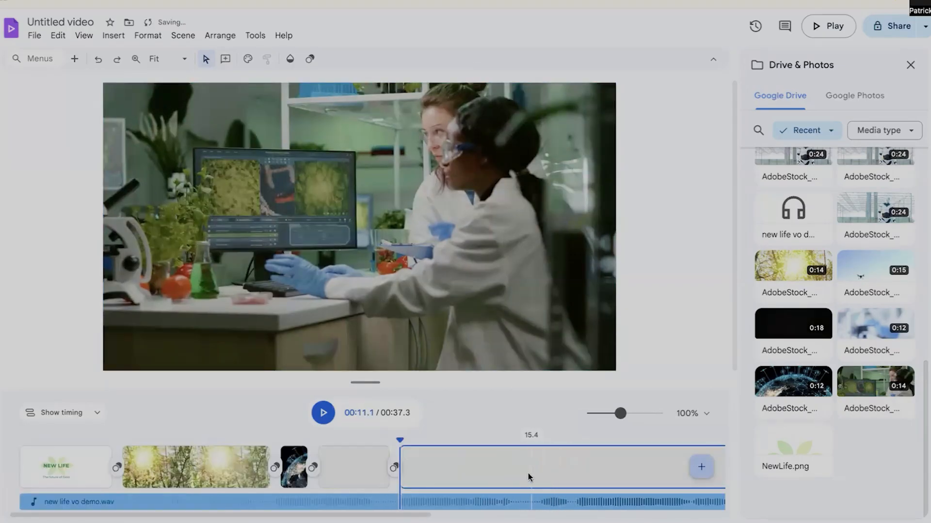
# Step: Play the drone and laboratory scenes and trim the laboratory scene's end to 13.1 seconds on the timeline
pyautogui.moveTo(402, 442); pyautogui.dragTo(321, 441)
pyautogui.click(325, 417)
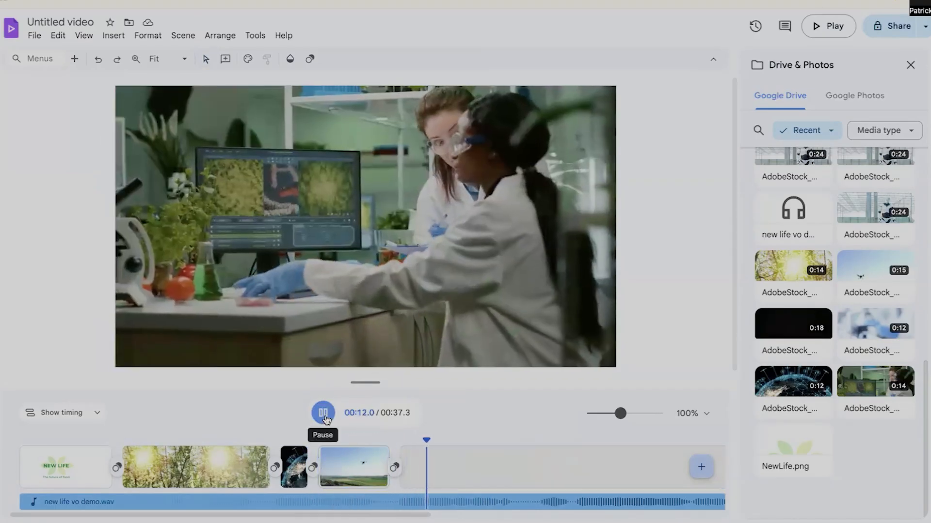
pyautogui.click(323, 415)
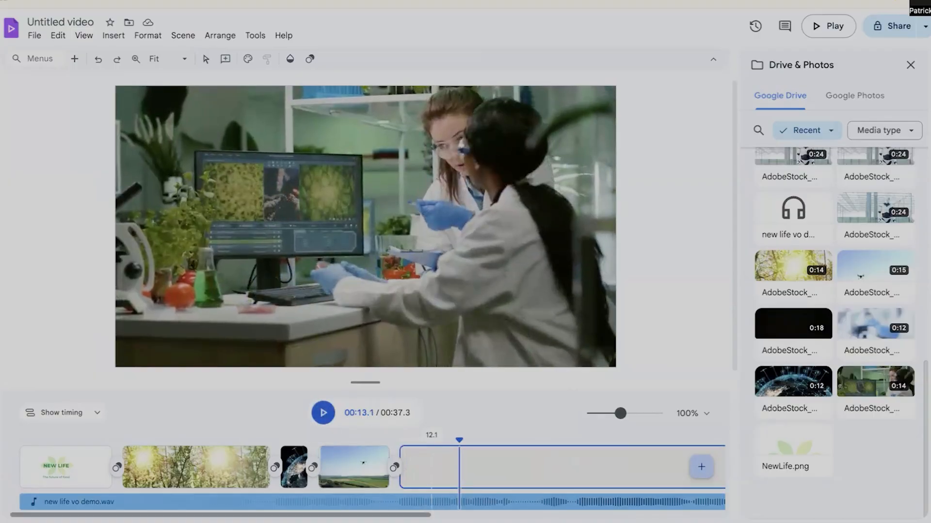
pyautogui.moveTo(423, 515); pyautogui.dragTo(567, 515)
pyautogui.moveTo(599, 454); pyautogui.dragTo(214, 459)
# Step: Play into the seedling scene and trim its end to 16.7 seconds on the timeline
pyautogui.moveTo(358, 438); pyautogui.dragTo(305, 438)
pyautogui.click(322, 413)
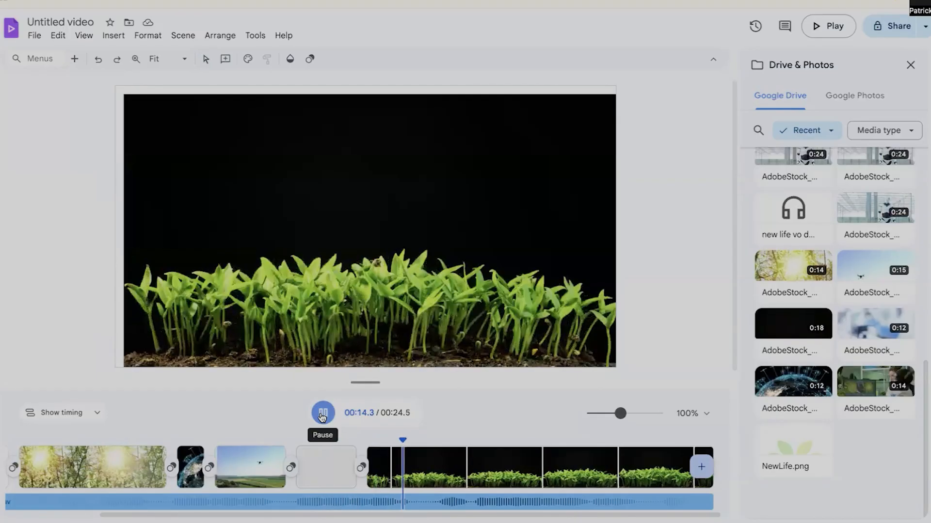
pyautogui.click(322, 415)
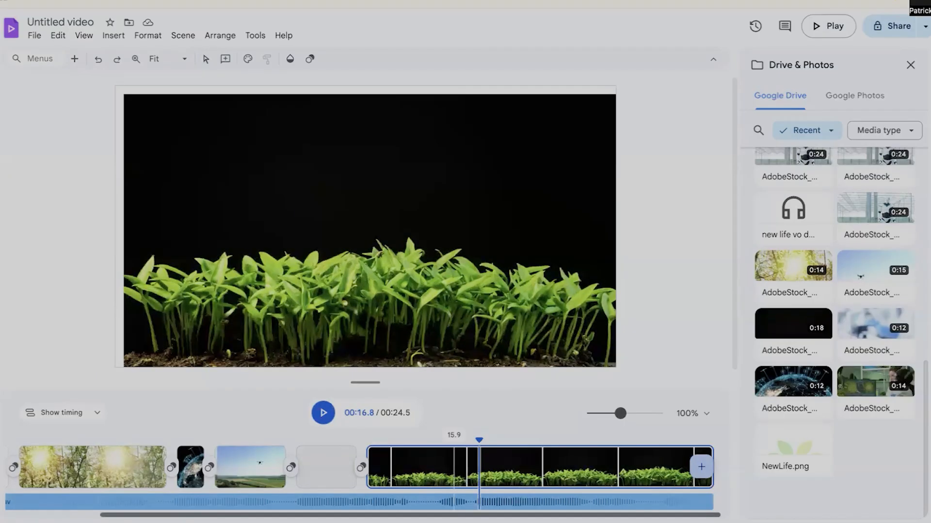
pyautogui.moveTo(711, 467); pyautogui.dragTo(458, 465)
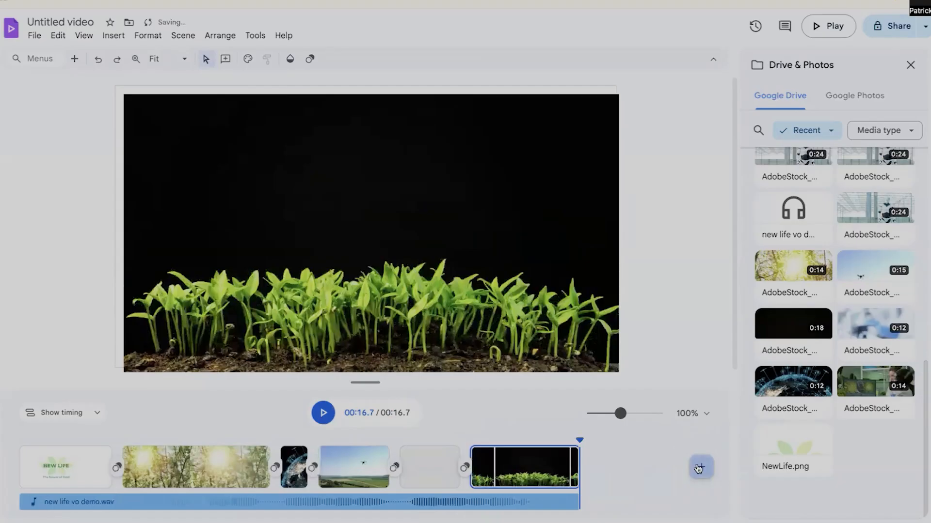
# Step: Add a scene after the seedlings with the 0:24 greenhouse robot clip, enlarged and shifted to cover the canvas width
pyautogui.click(698, 467)
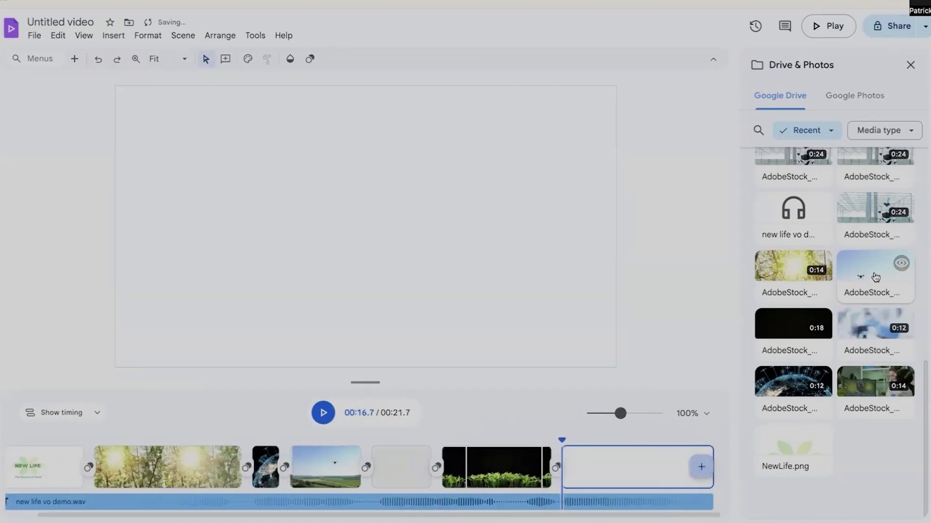
pyautogui.click(867, 212)
pyautogui.moveTo(374, 227); pyautogui.dragTo(623, 376)
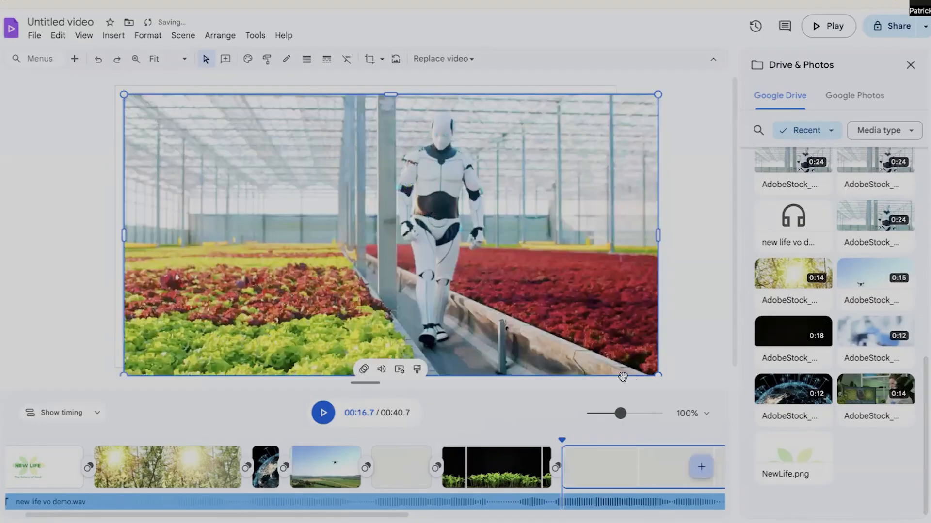
pyautogui.moveTo(518, 311); pyautogui.dragTo(512, 312)
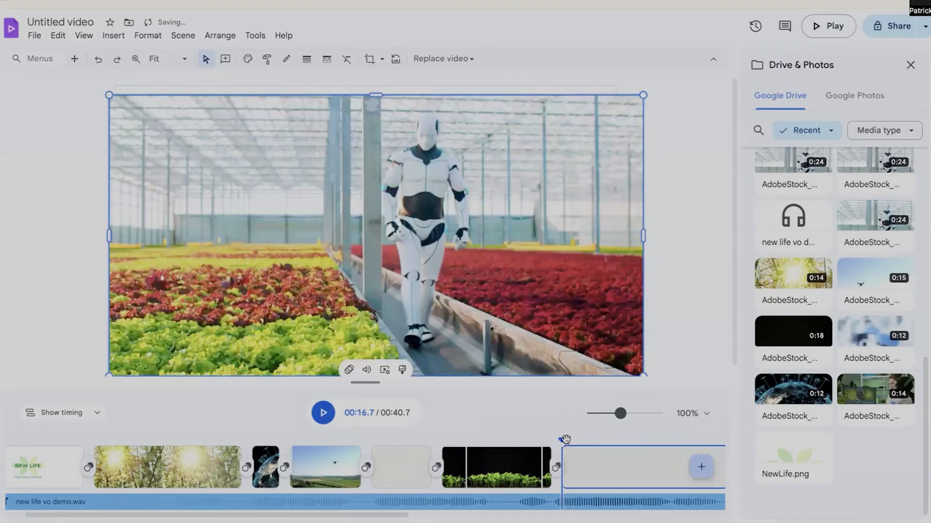
# Step: Play the robot scene from the end of the seedlings and trim its start to leave 14.8 seconds
pyautogui.moveTo(562, 440); pyautogui.dragTo(551, 440)
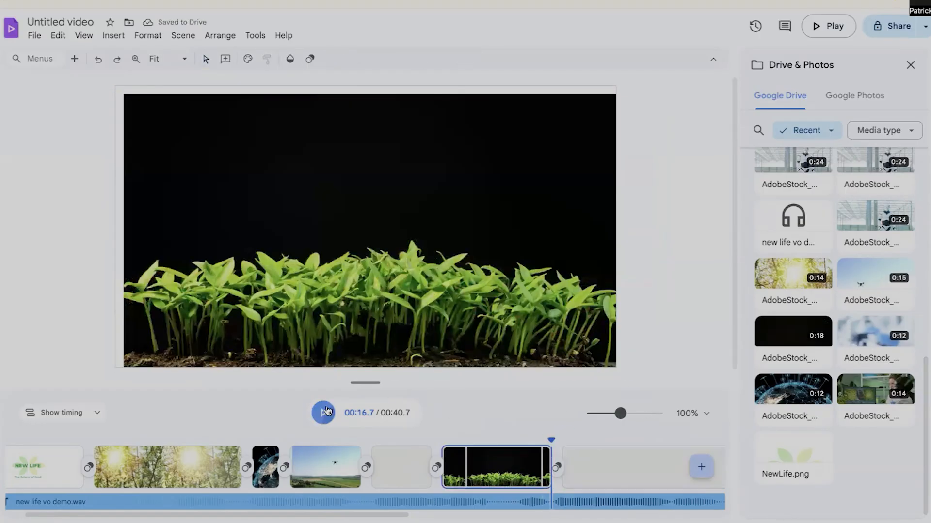
pyautogui.click(323, 412)
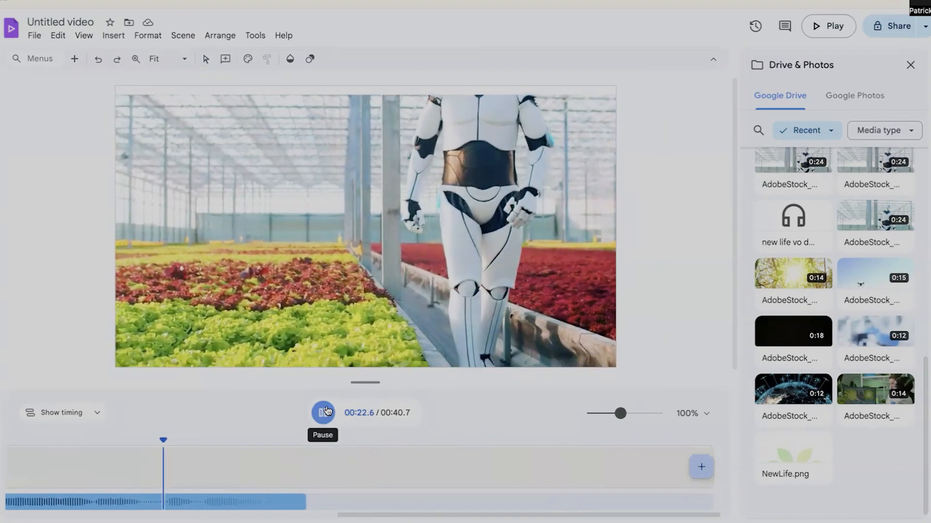
pyautogui.click(323, 412)
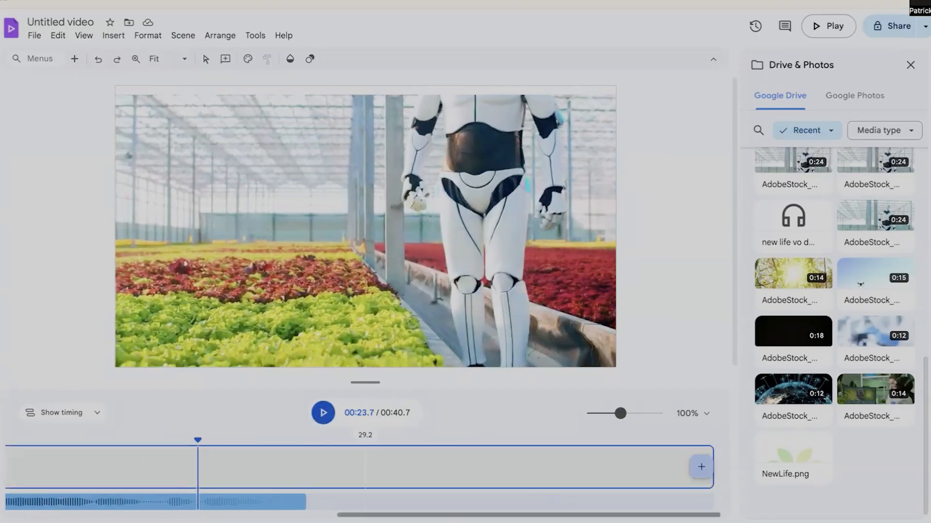
pyautogui.hscroll(-5, 236, 466)
pyautogui.moveTo(201, 459); pyautogui.dragTo(479, 471)
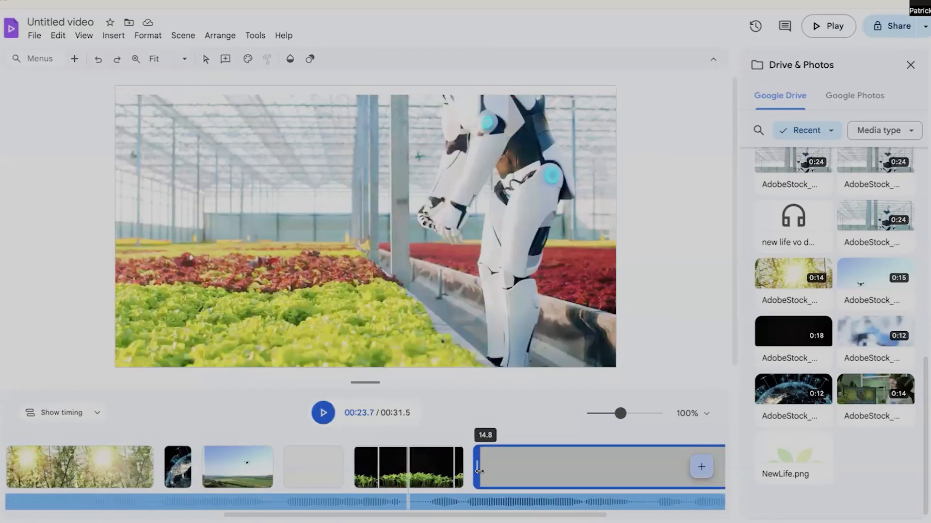
# Step: Play from the seedling scene into the robot scene and trim the robot scene's end to 22.5 seconds on the timeline
pyautogui.click(441, 466)
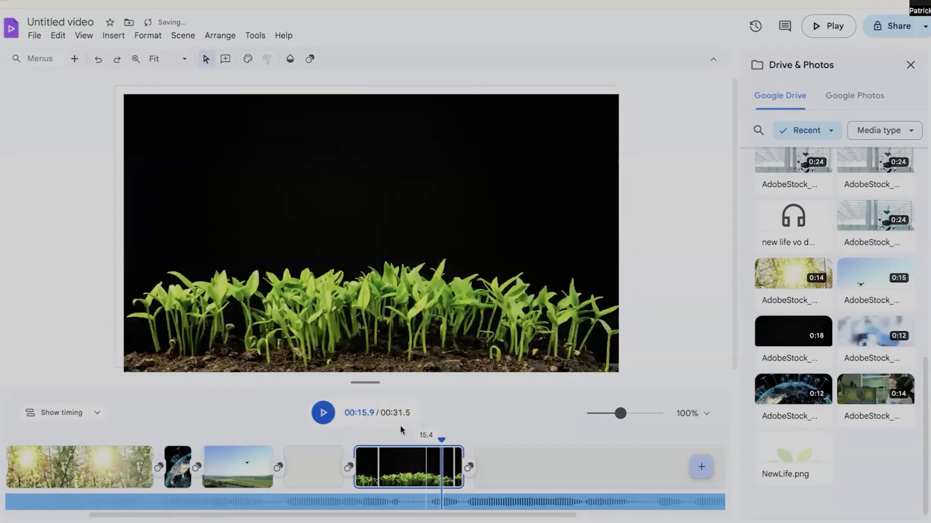
pyautogui.click(323, 414)
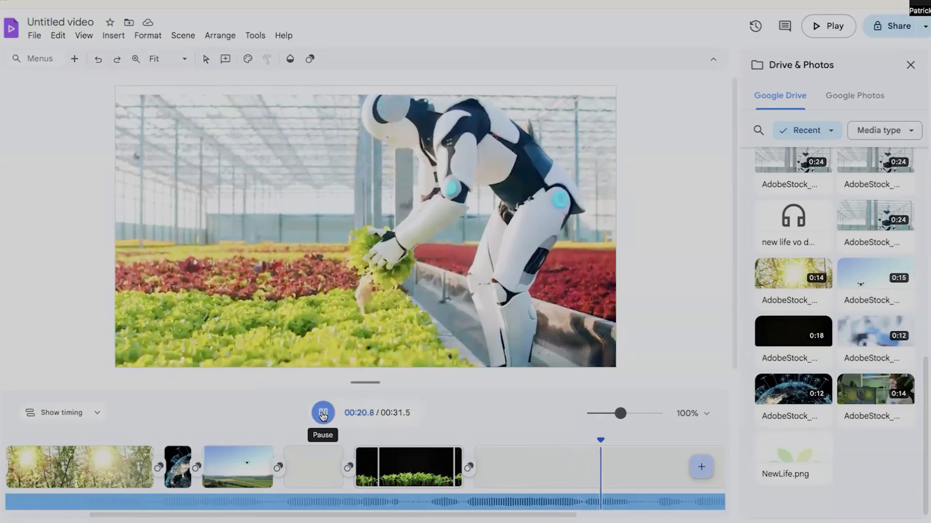
pyautogui.click(323, 413)
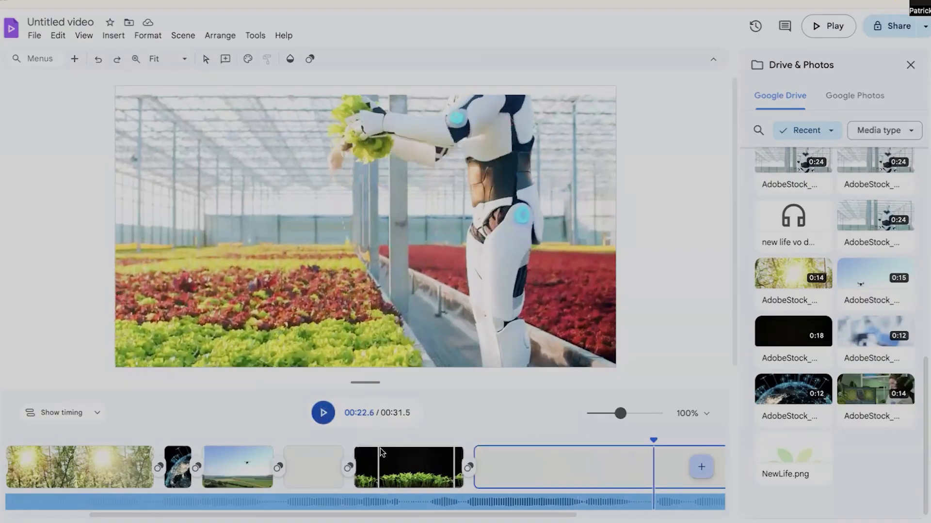
pyautogui.hscroll(5, 484, 468)
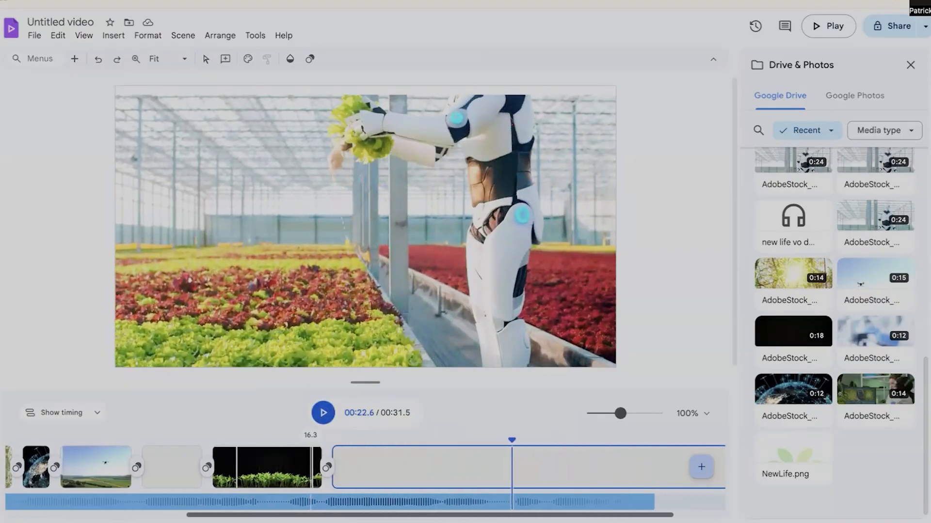
pyautogui.moveTo(712, 448); pyautogui.dragTo(440, 463)
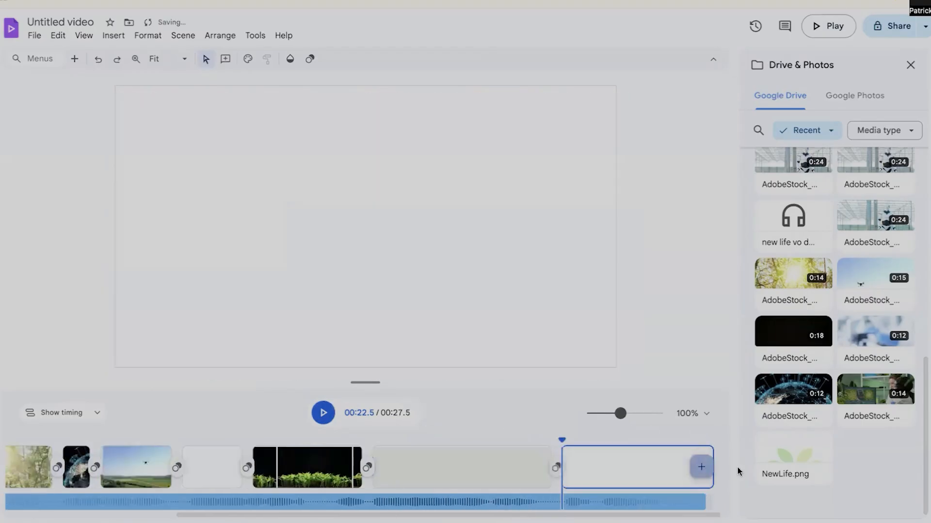
# Step: Place NewLife.png at the center of a new closing scene and play that scene against the voiceover
pyautogui.click(787, 454)
pyautogui.moveTo(269, 230); pyautogui.dragTo(384, 236)
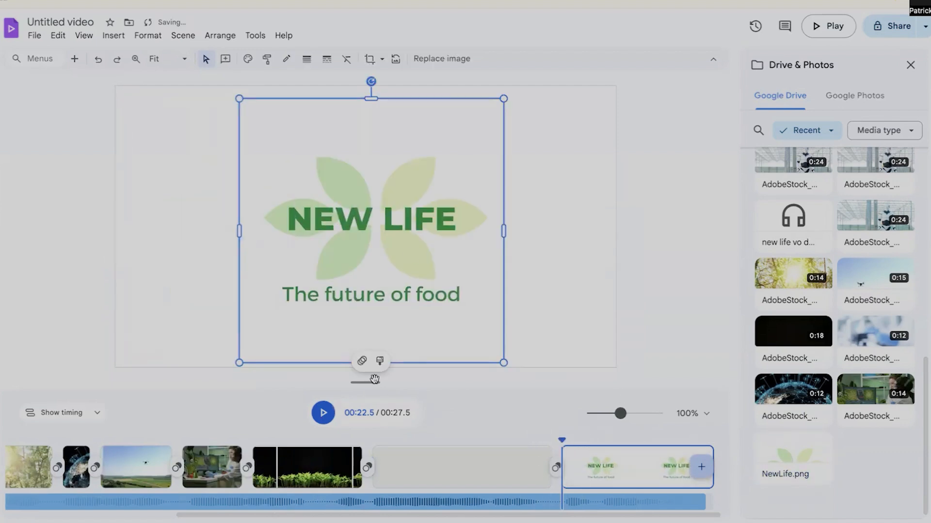
pyautogui.click(321, 410)
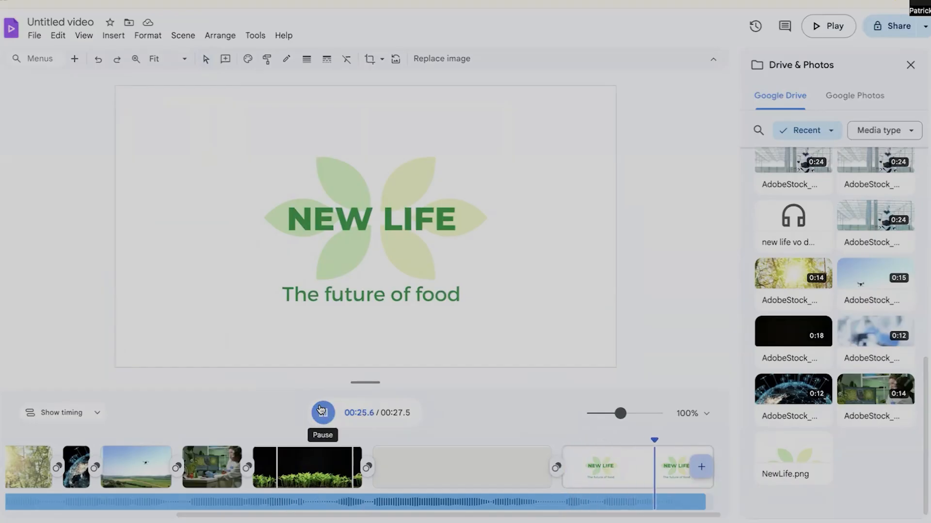
pyautogui.click(320, 410)
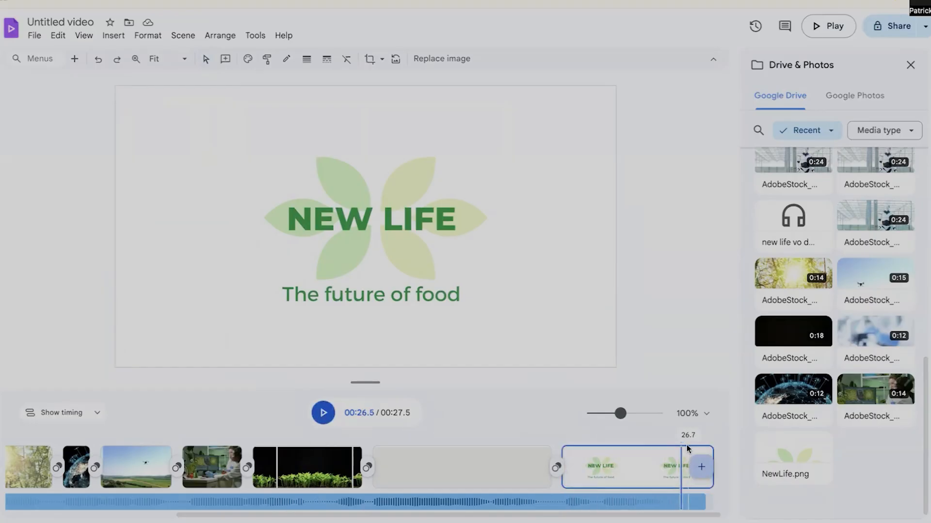
pyautogui.click(607, 440)
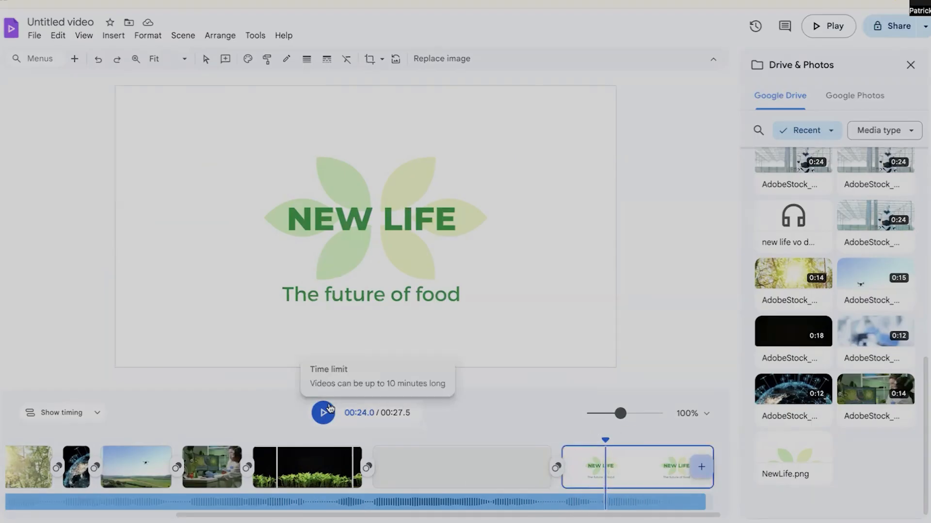
pyautogui.click(325, 413)
pyautogui.click(324, 413)
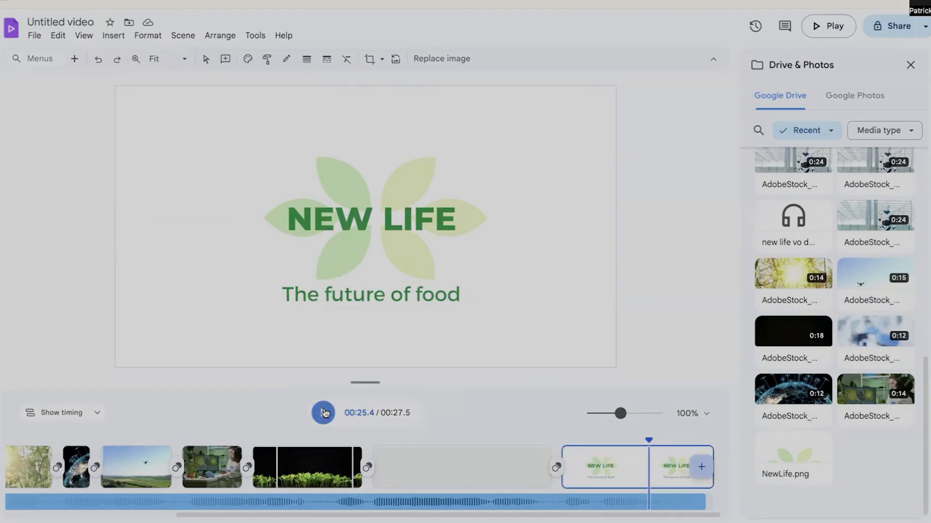
# Step: Trim the end of the voiceover track to 25.4 seconds, playing the closing logo scene to find where the speech stops
pyautogui.moveTo(702, 500); pyautogui.dragTo(666, 502)
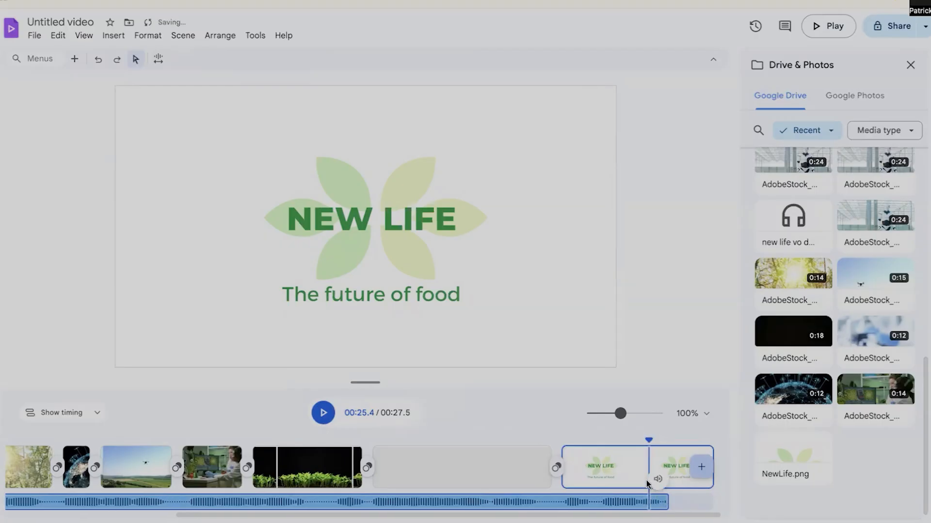
pyautogui.click(610, 438)
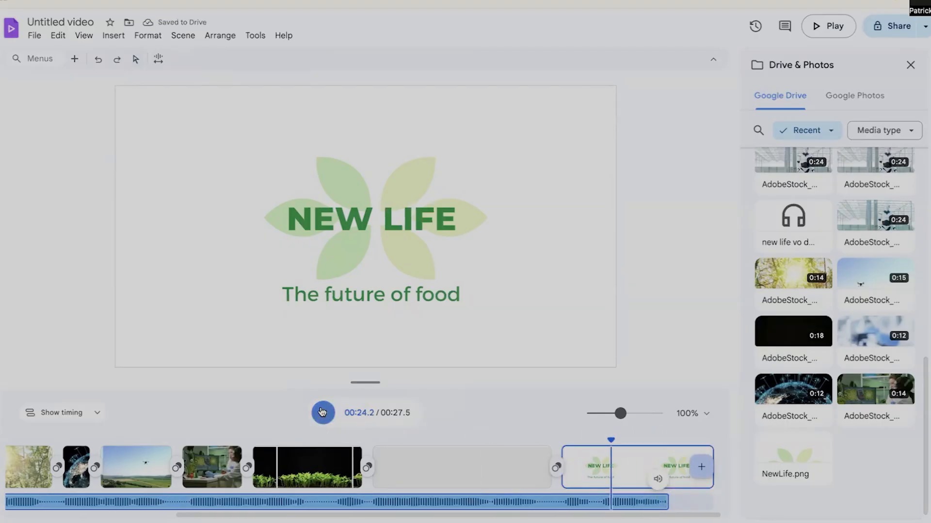
pyautogui.click(323, 412)
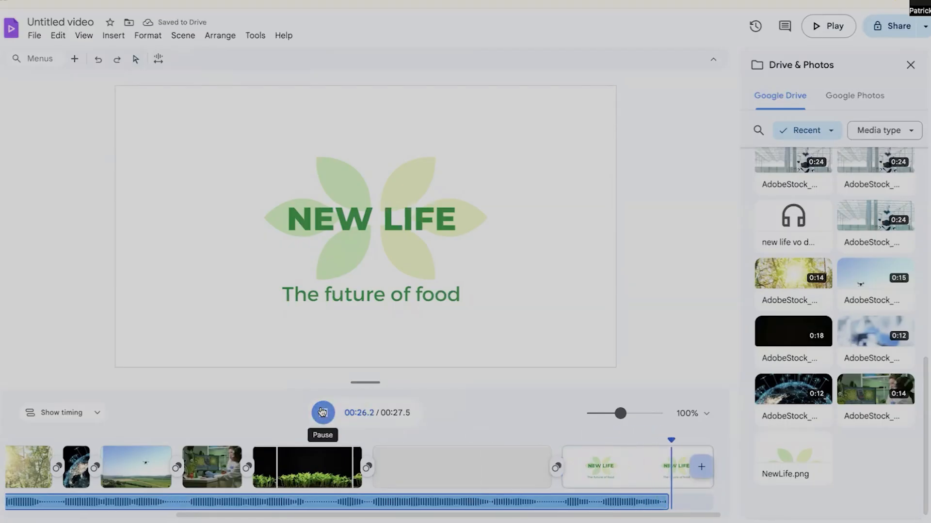
pyautogui.click(322, 413)
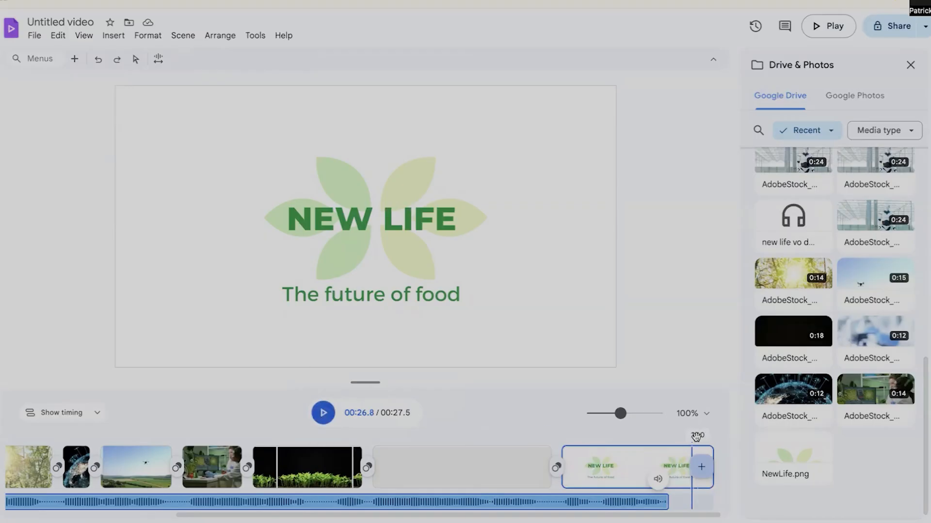
pyautogui.click(616, 439)
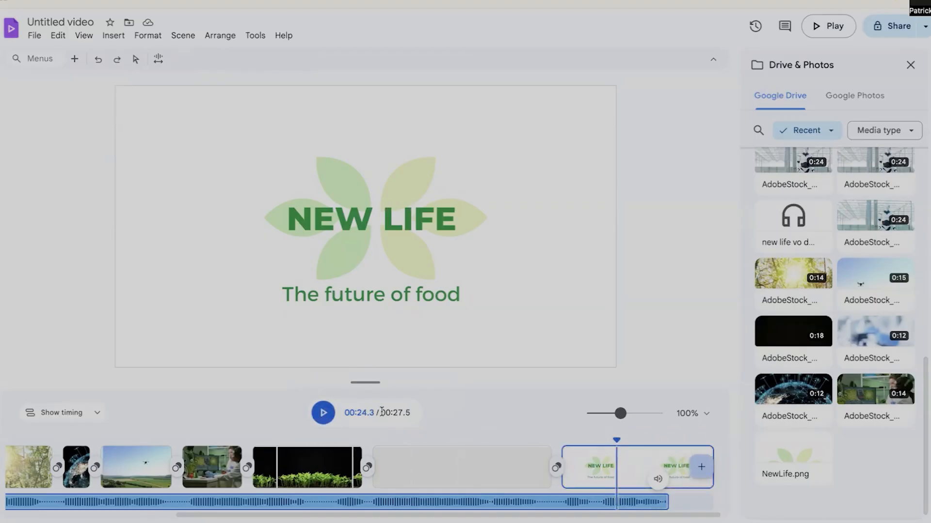
pyautogui.click(326, 415)
pyautogui.click(324, 413)
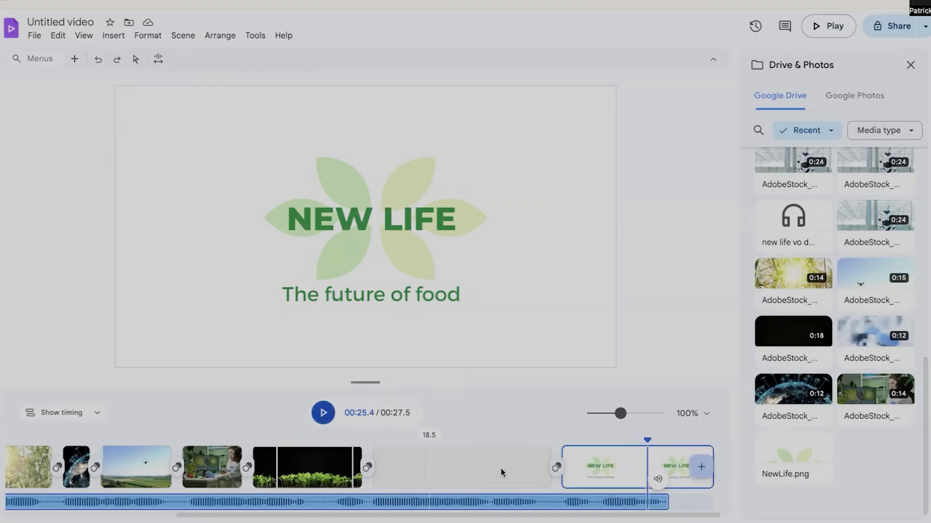
pyautogui.moveTo(668, 501); pyautogui.dragTo(646, 502)
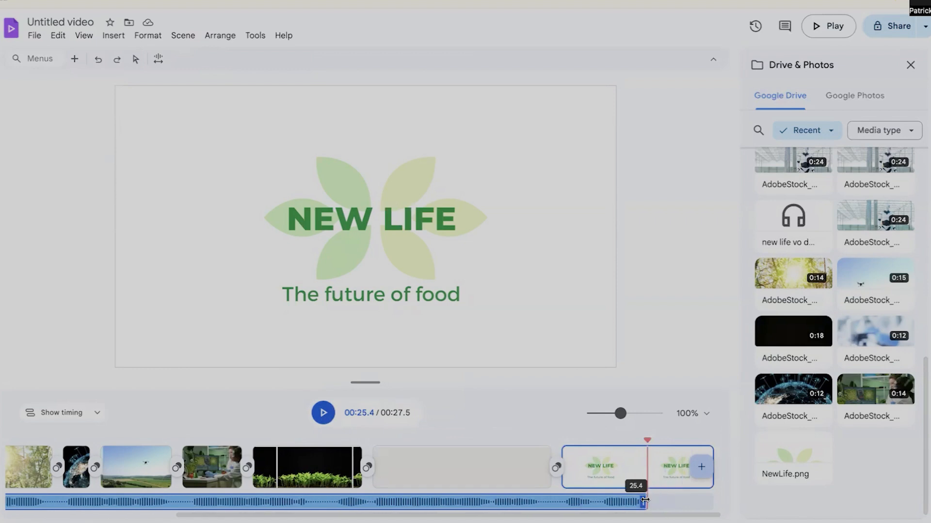
# Step: Move the playhead to 23.7 seconds in the closing scene, select its logo image, and close the Drive media browser
pyautogui.moveTo(648, 441); pyautogui.dragTo(577, 440)
pyautogui.click(597, 465)
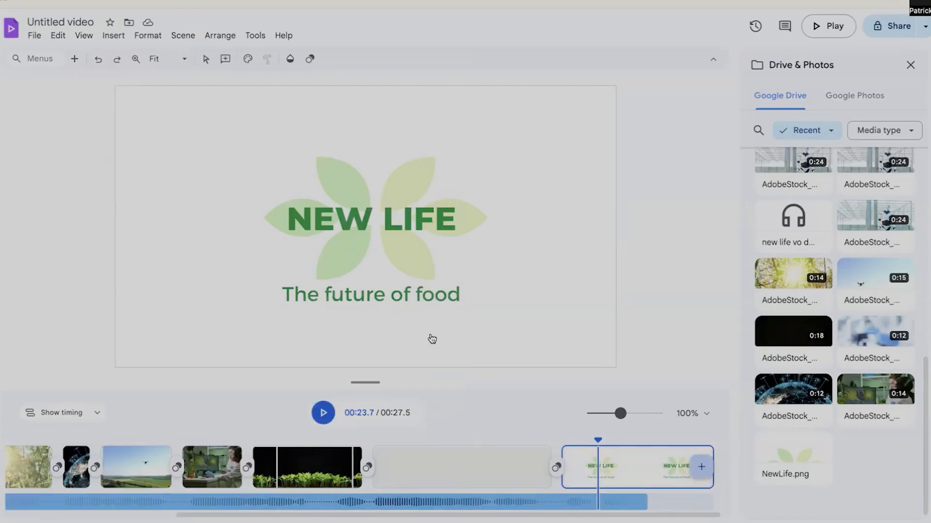
pyautogui.click(421, 244)
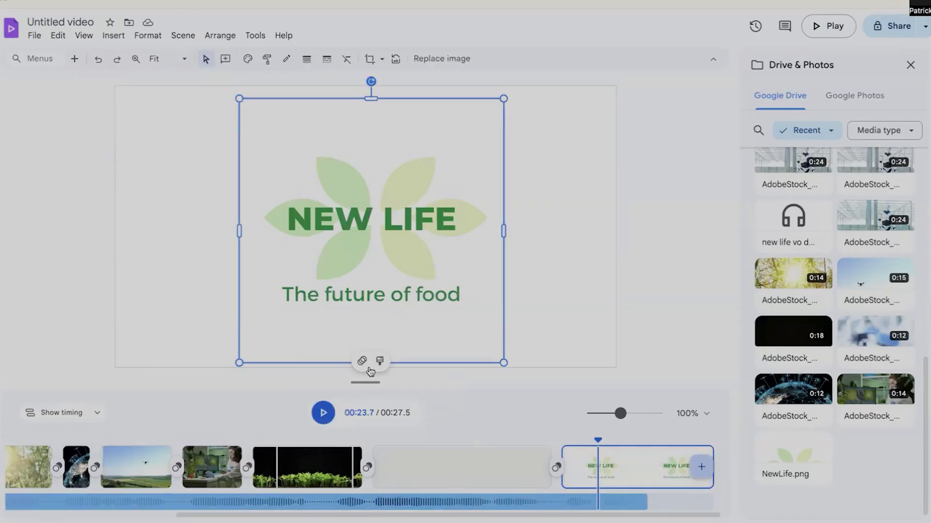
pyautogui.click(911, 68)
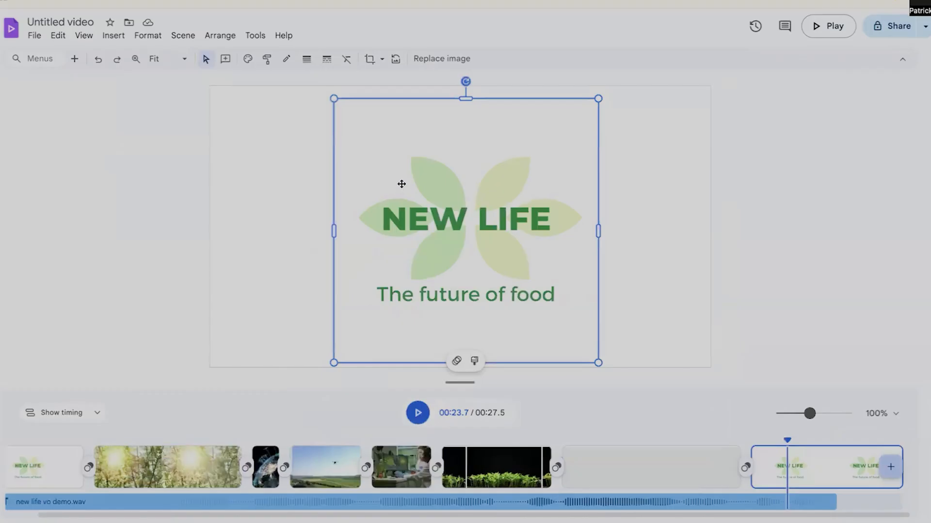
# Step: Open the animation options for the closing logo, try the Slide photo effect, and apply Zoom in instead
pyautogui.click(255, 37)
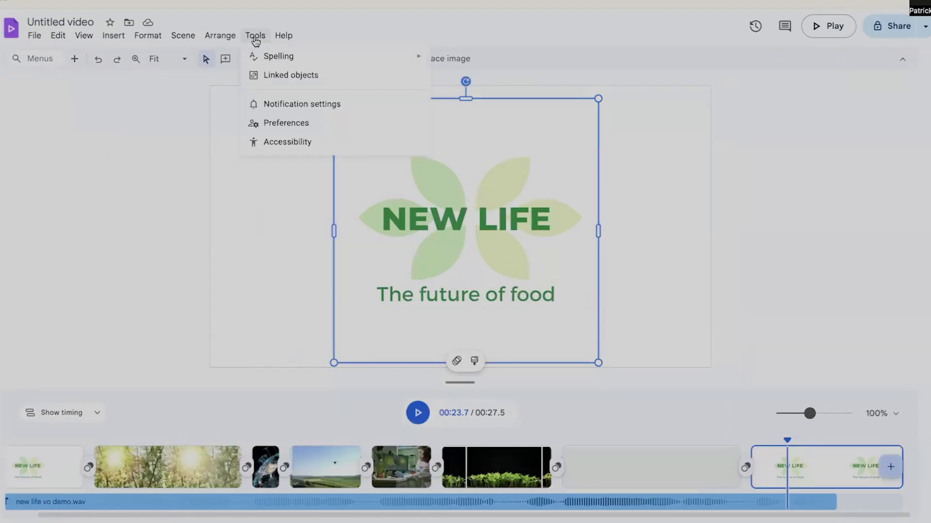
pyautogui.click(255, 39)
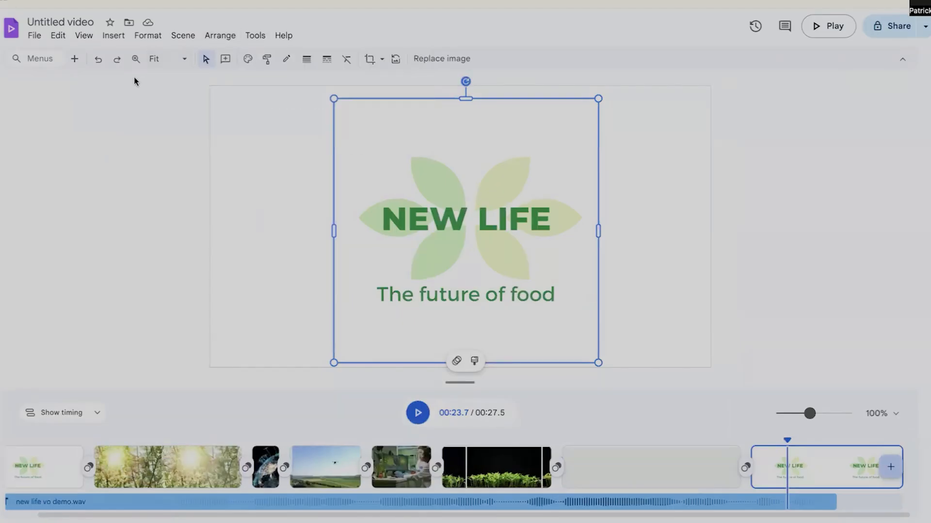
pyautogui.click(179, 37)
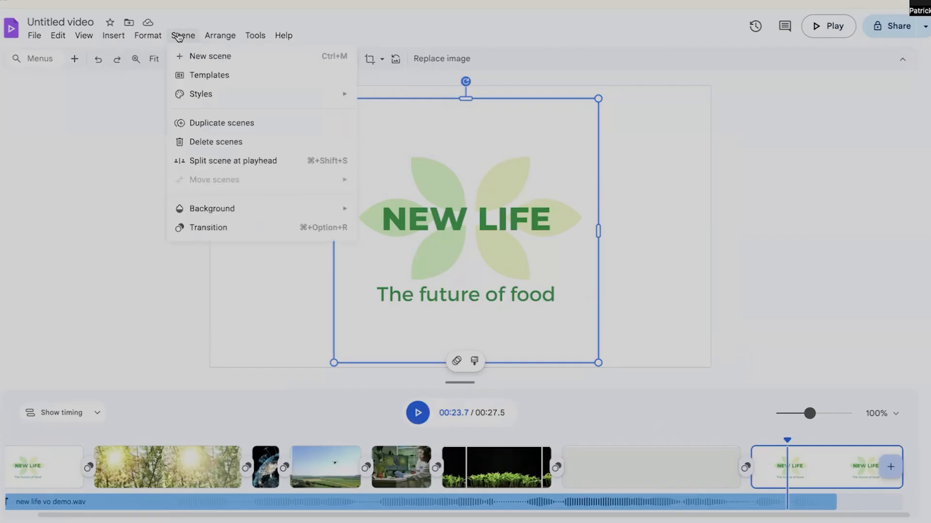
pyautogui.moveTo(216, 91)
pyautogui.moveTo(149, 39)
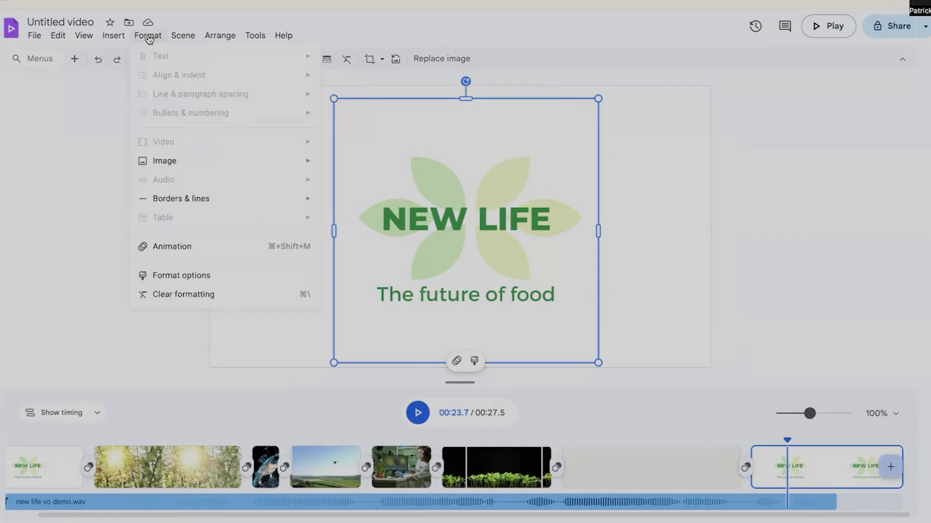
pyautogui.click(213, 246)
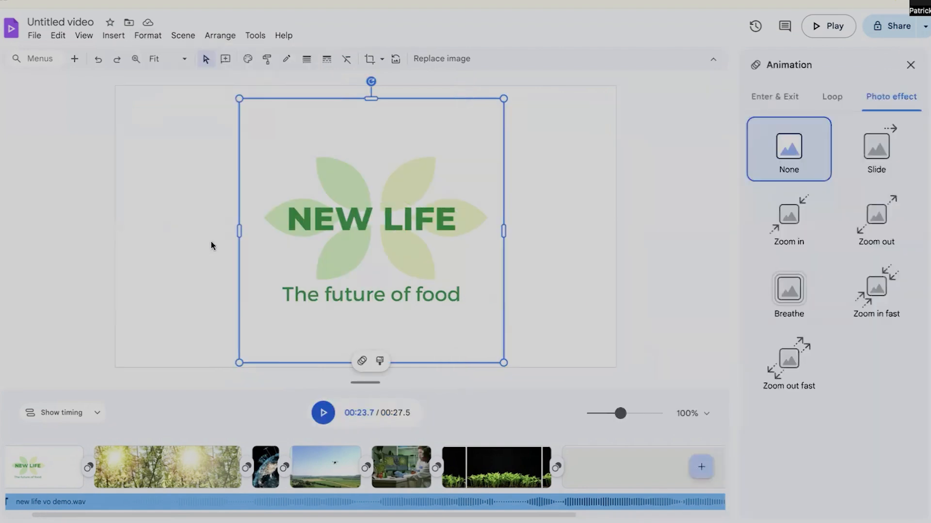
pyautogui.click(868, 143)
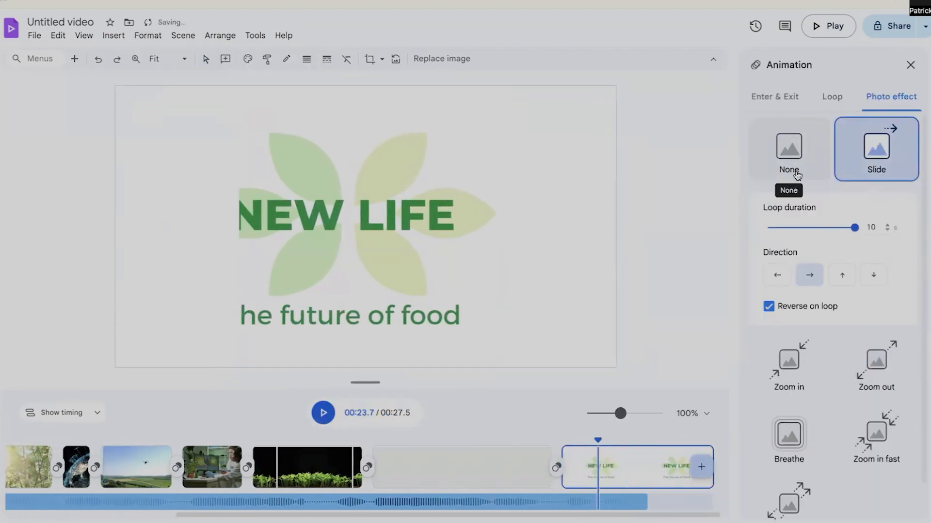
pyautogui.click(784, 152)
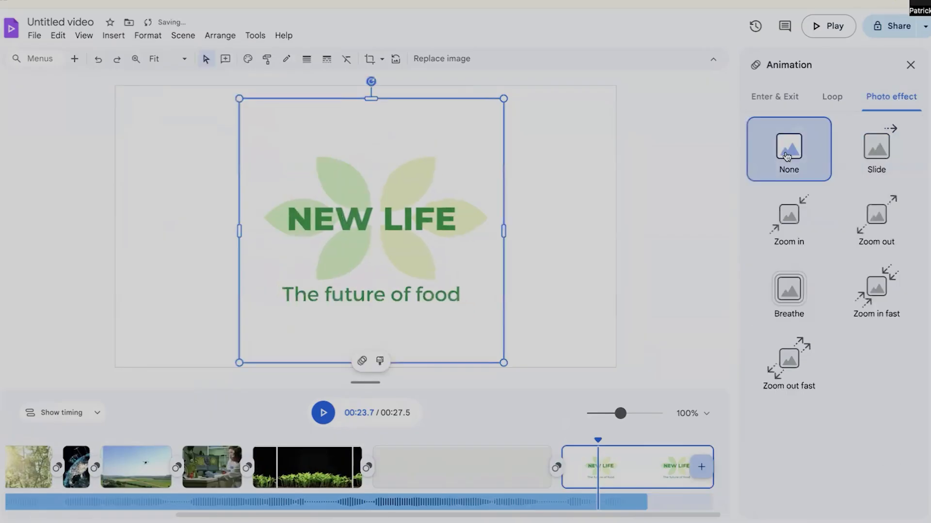
pyautogui.click(792, 230)
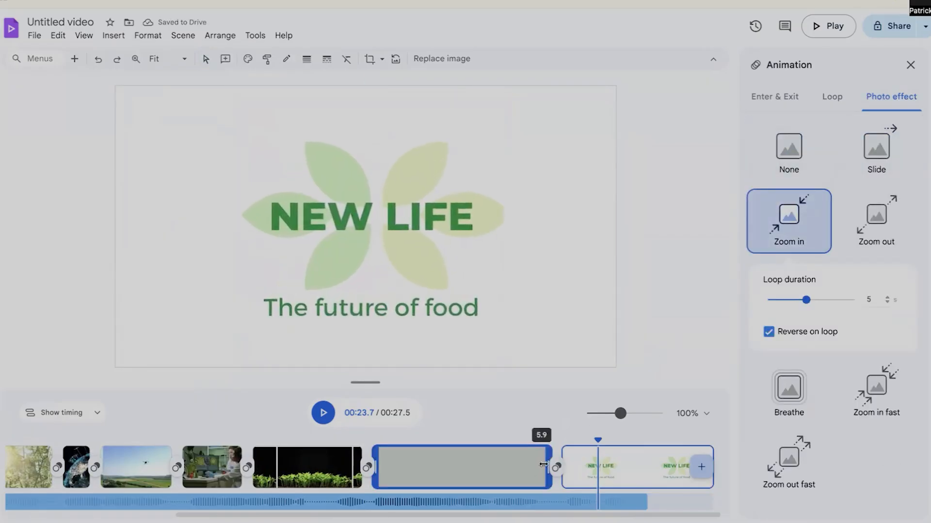
# Step: Select the logo in the opening scene, try the Fade enter and exit animation, and apply Spin instead
pyautogui.moveTo(540, 514); pyautogui.dragTo(349, 514)
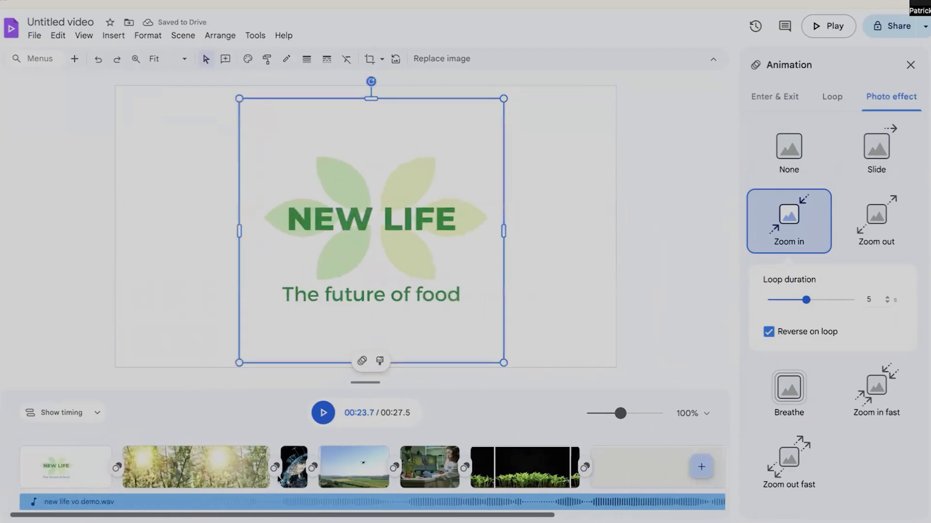
pyautogui.click(53, 455)
pyautogui.click(74, 472)
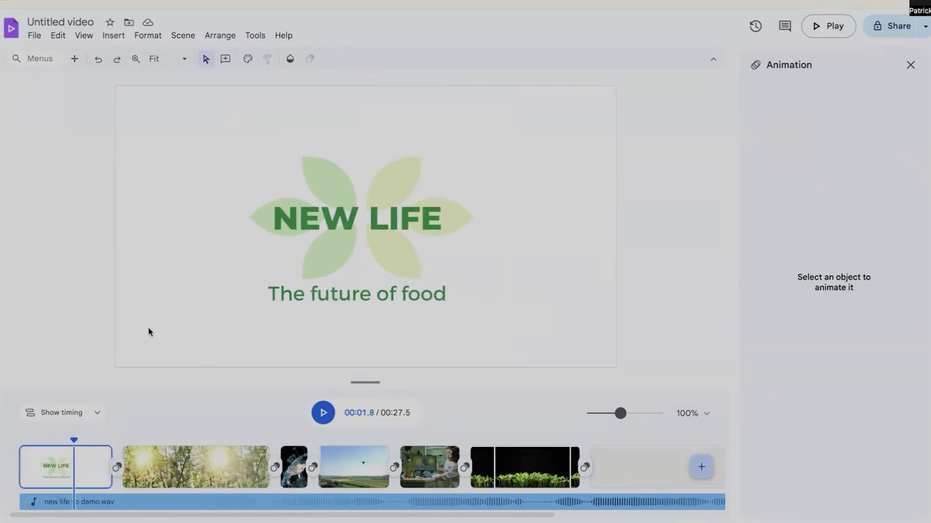
pyautogui.click(330, 203)
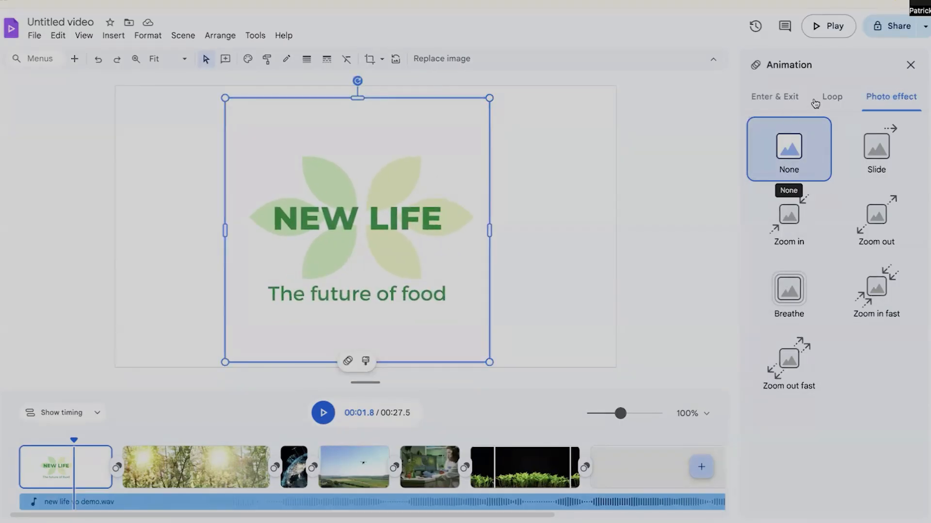
pyautogui.click(798, 103)
pyautogui.click(865, 154)
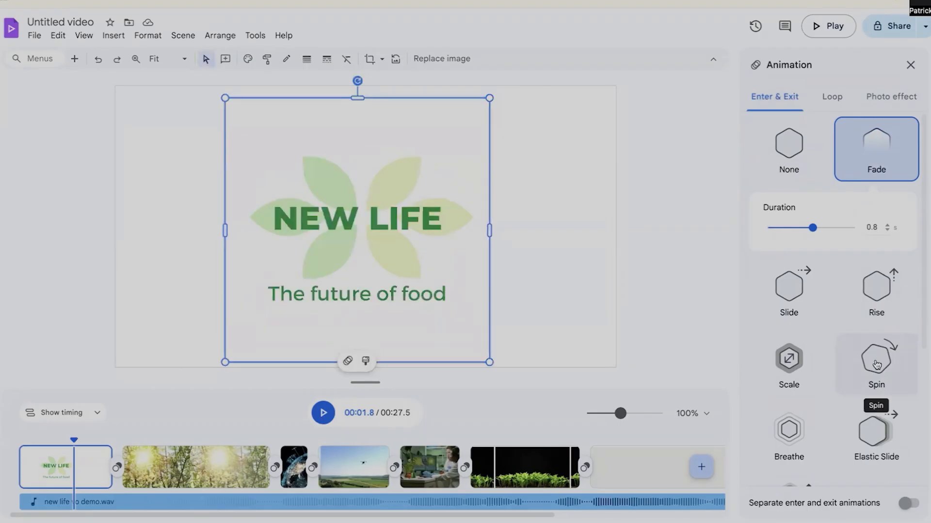
pyautogui.click(876, 365)
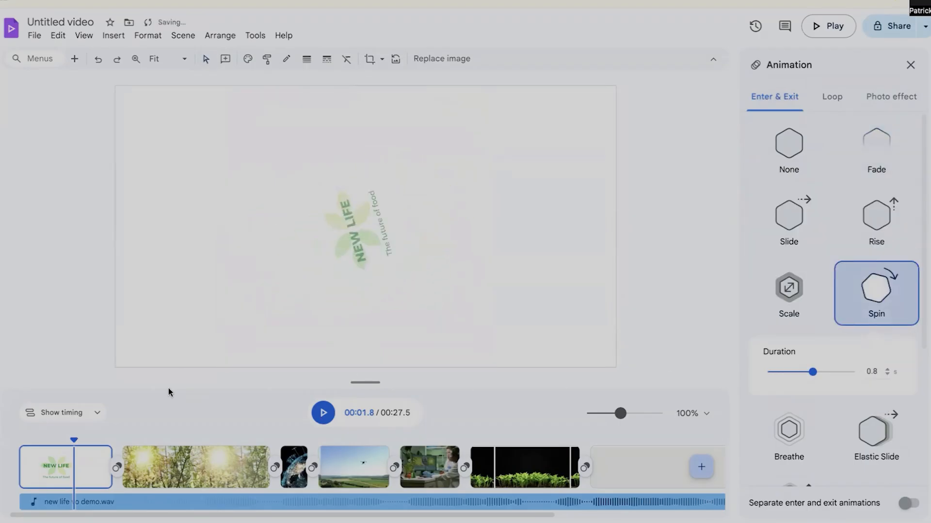
# Step: Play the opening scene from the start to preview the logo's Spin animation
pyautogui.moveTo(73, 440); pyautogui.dragTo(7, 460)
pyautogui.click(322, 413)
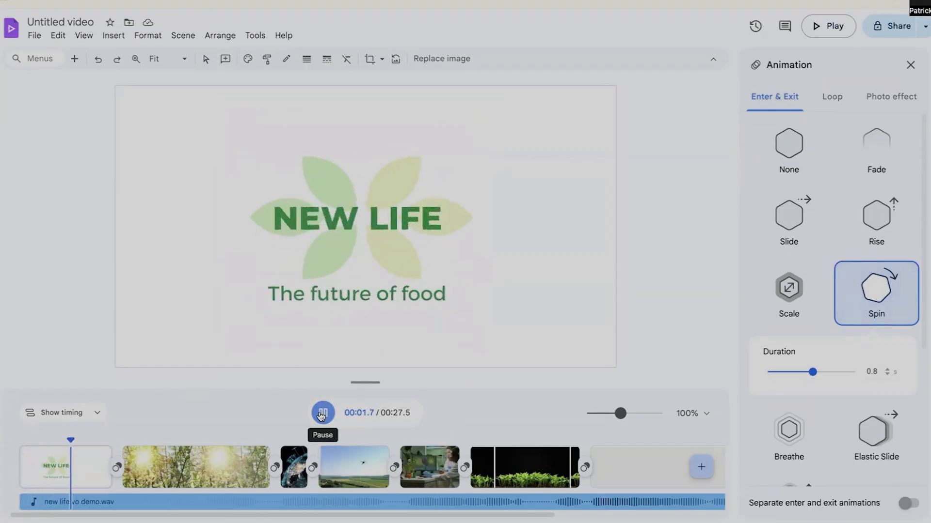
pyautogui.click(322, 413)
# Step: Try a Spin transition between the opening logo and sunlit trees scenes, and play from the logo into the globe scene
pyautogui.click(155, 452)
pyautogui.click(117, 466)
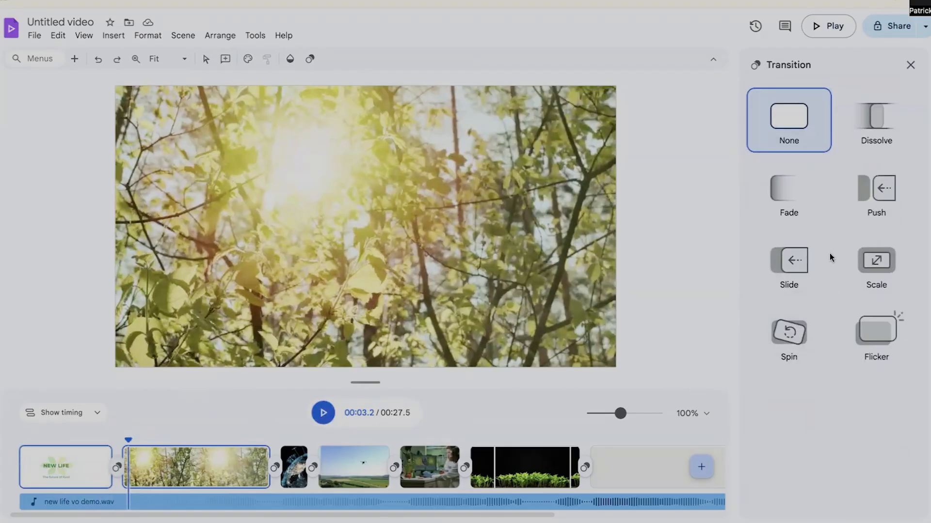
pyautogui.click(789, 332)
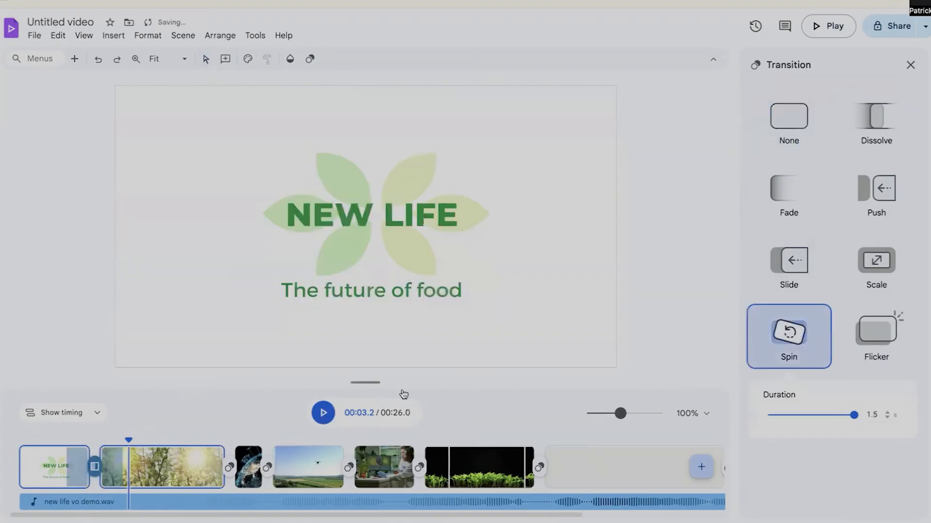
pyautogui.moveTo(128, 440); pyautogui.dragTo(37, 440)
pyautogui.click(419, 414)
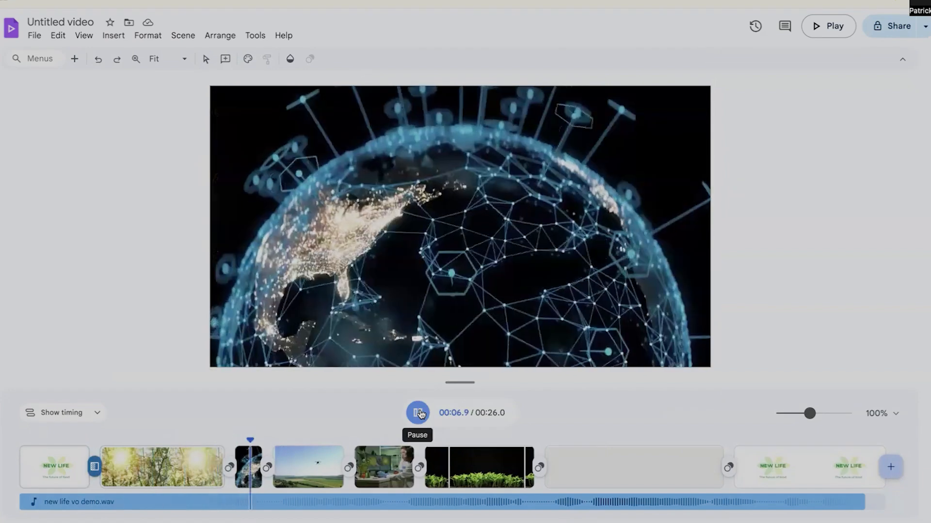
pyautogui.press('space')
# Step: Add a Spin transition between the sunlit trees scene and the globe scene
pyautogui.click(227, 470)
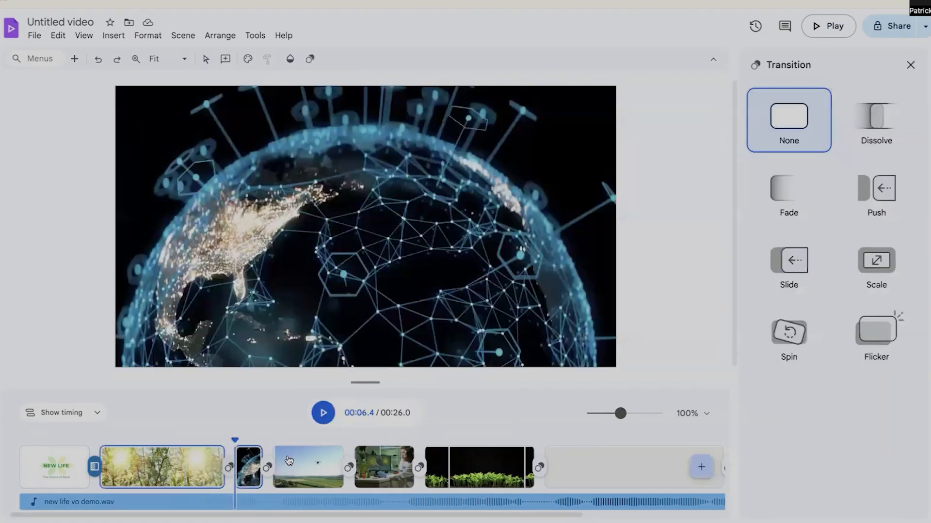
pyautogui.click(799, 326)
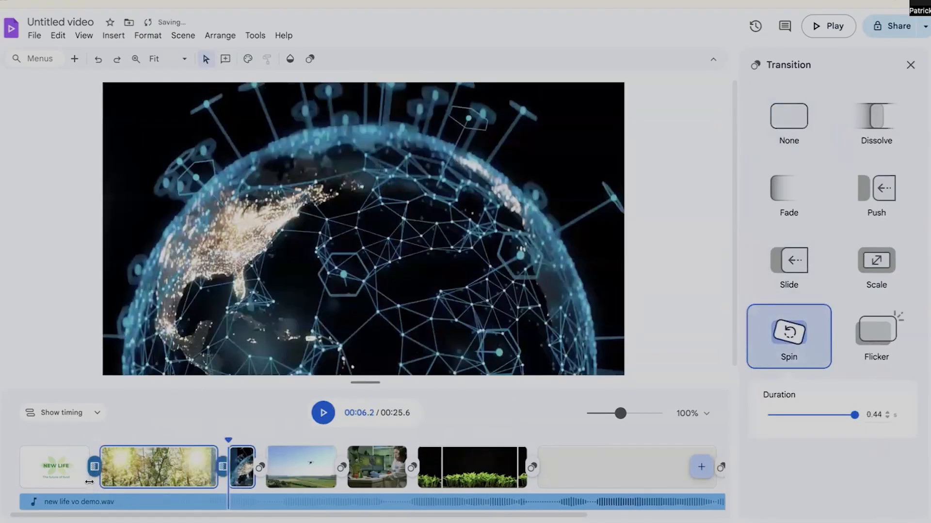
# Step: Change the transition between the opening logo and the sunlit trees to Push, and play from the logo into the drone scene
pyautogui.click(94, 466)
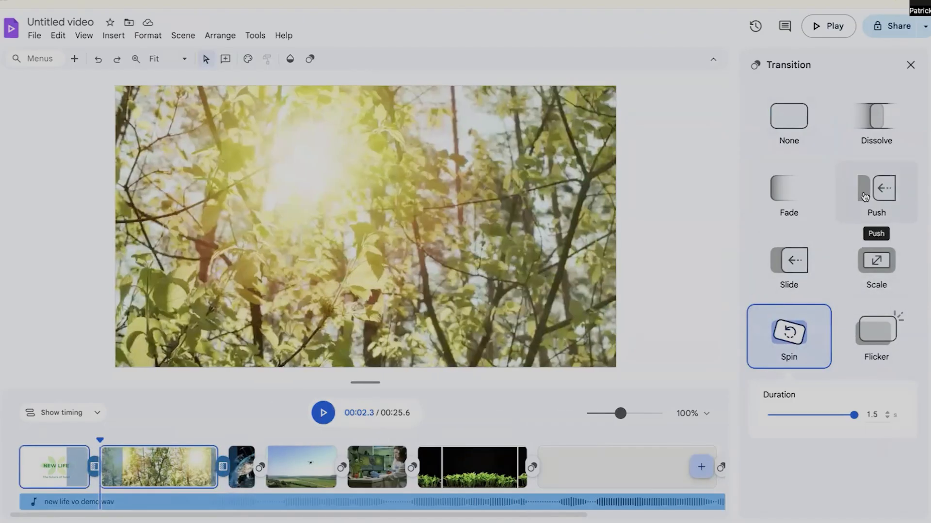
pyautogui.click(864, 196)
pyautogui.moveTo(100, 440); pyautogui.dragTo(53, 446)
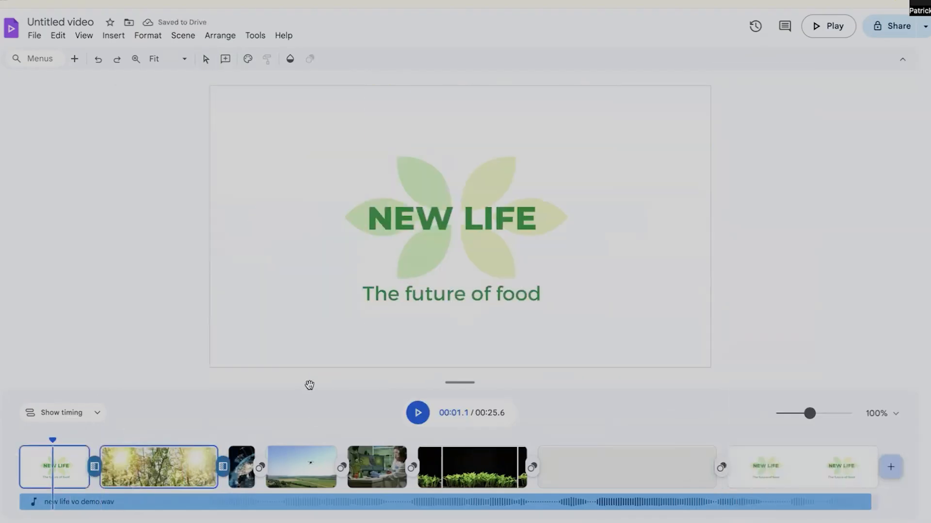
pyautogui.click(418, 415)
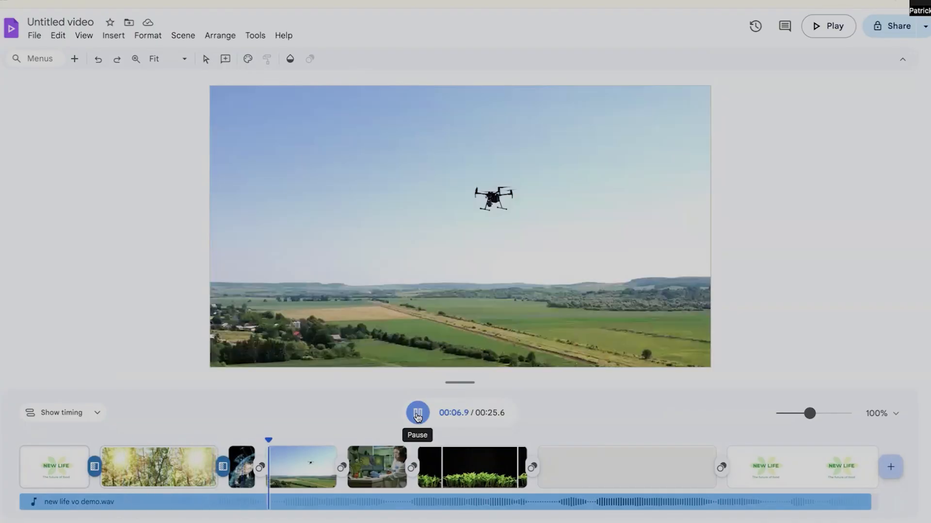
pyautogui.click(417, 415)
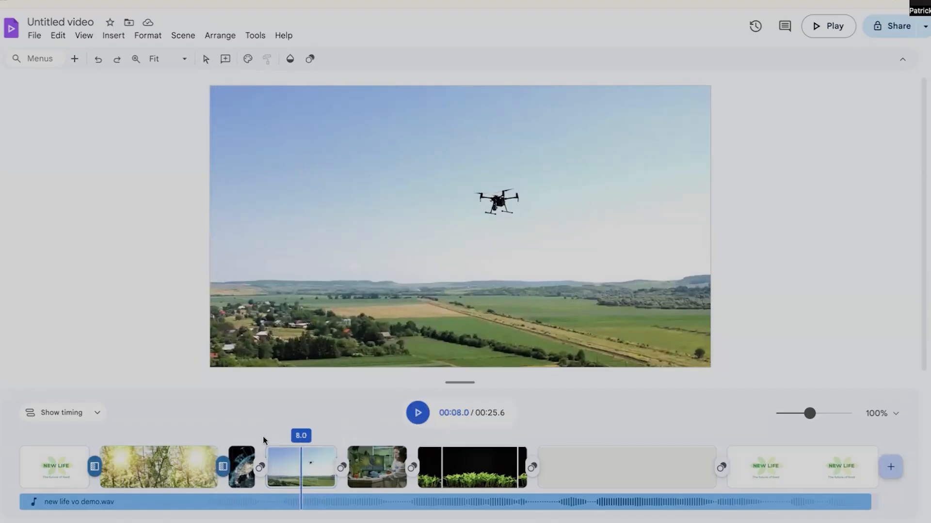
# Step: Play from the end of the sunlit trees scene into the drone scene to preview the transition to the globe
pyautogui.click(199, 439)
pyautogui.click(416, 413)
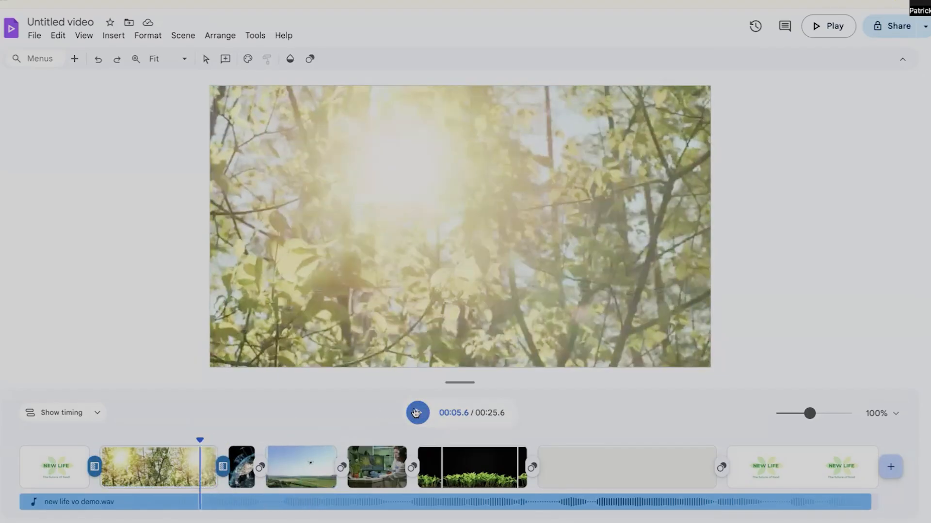
pyautogui.click(416, 413)
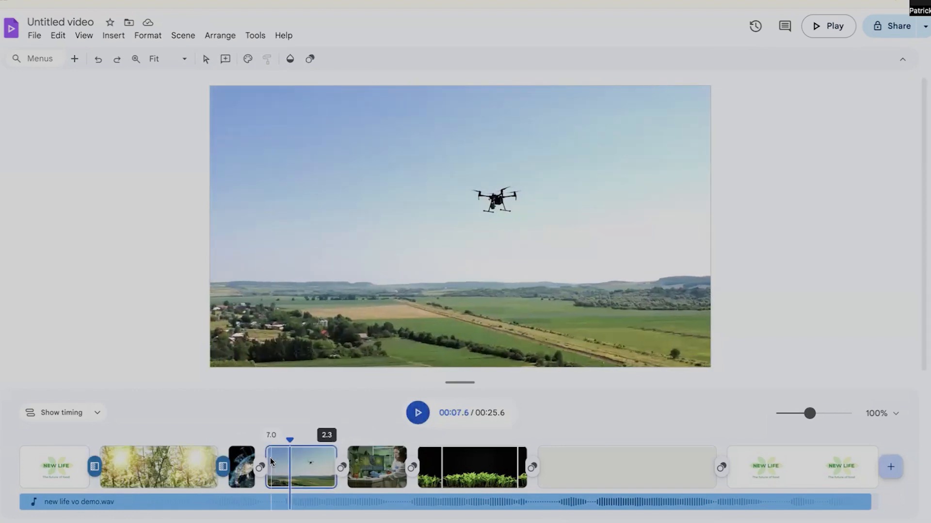
# Step: Lengthen the sunlit trees scene by about 2 seconds and play from it through the globe into the drone scene
pyautogui.moveTo(215, 456); pyautogui.dragTo(277, 455)
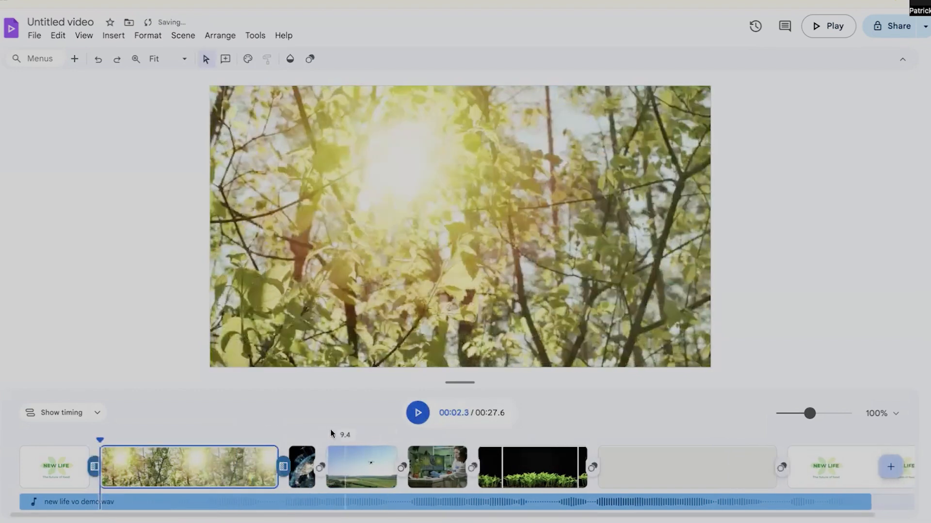
pyautogui.click(416, 420)
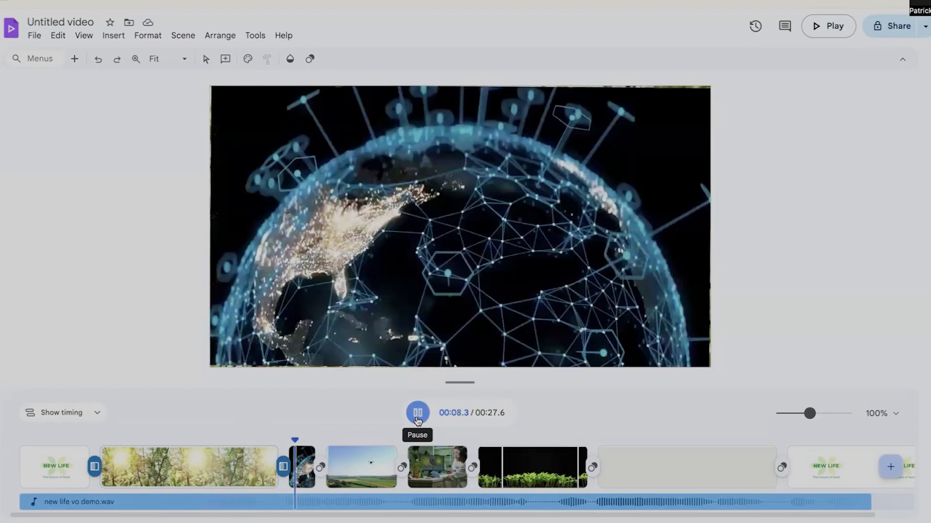
pyautogui.click(418, 413)
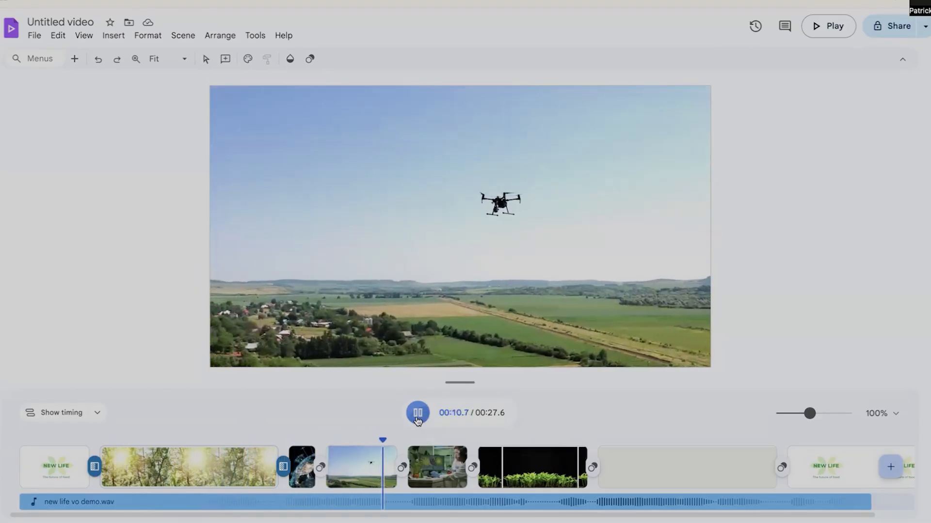
# Step: Change the transition between the sunlit trees and the globe to Dissolve, and play from the end of the trees scene
pyautogui.click(282, 467)
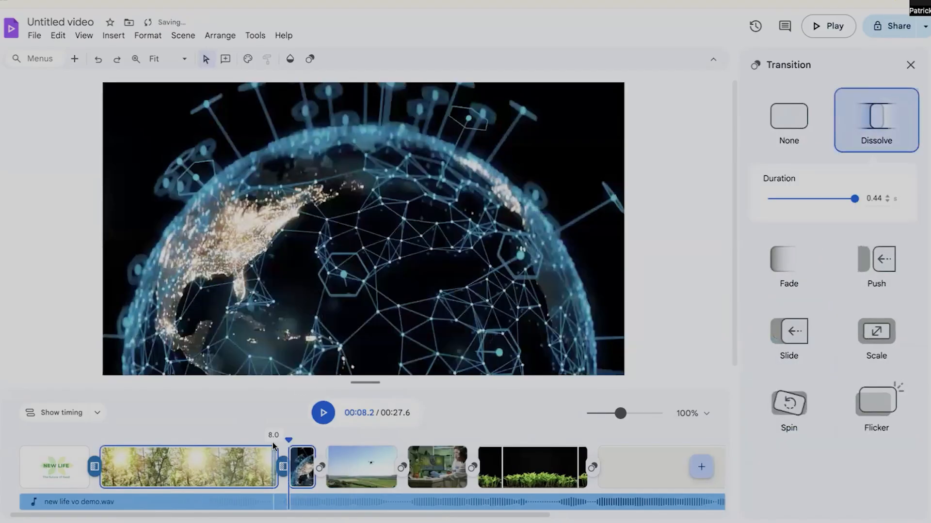
pyautogui.moveTo(289, 442); pyautogui.dragTo(263, 440)
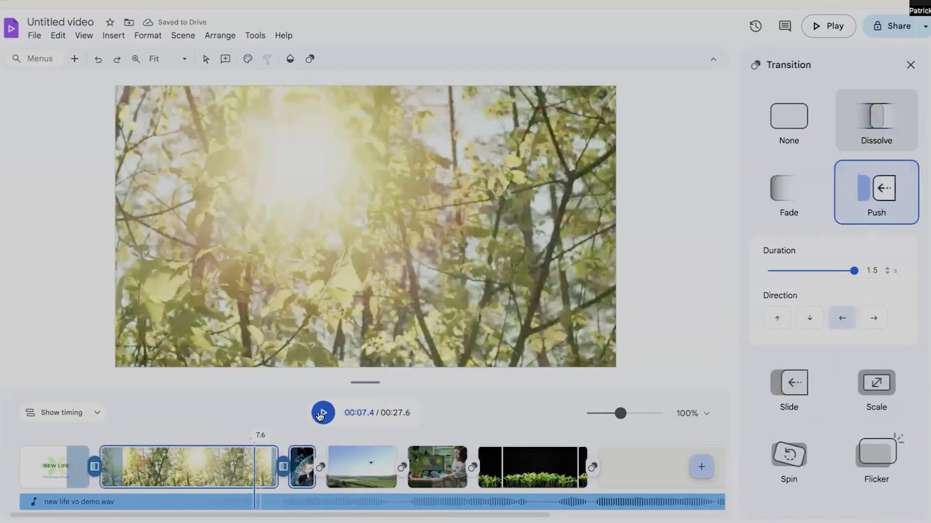
pyautogui.click(321, 415)
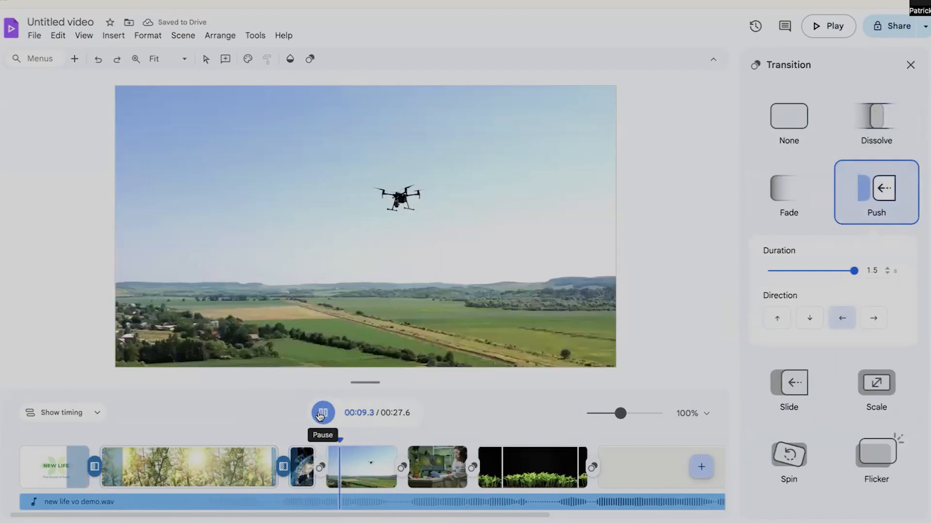
# Step: Add a Dissolve transition between the globe and drone scenes, and play from the end of the trees scene to preview it
pyautogui.click(322, 468)
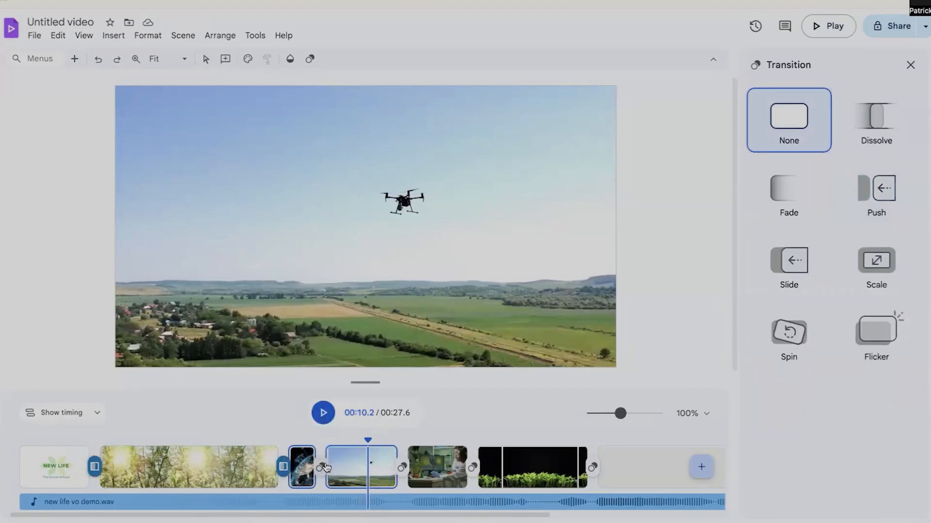
pyautogui.click(886, 138)
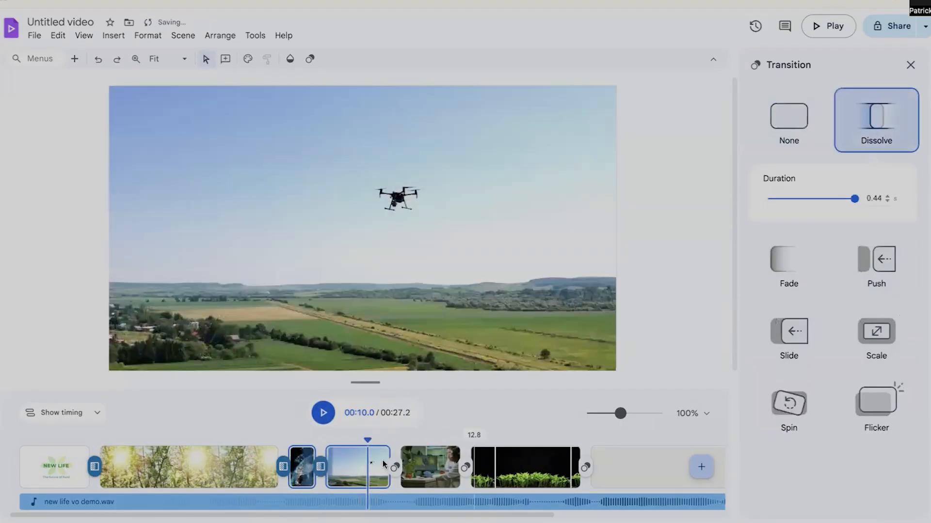
pyautogui.moveTo(366, 438); pyautogui.dragTo(258, 439)
pyautogui.click(321, 415)
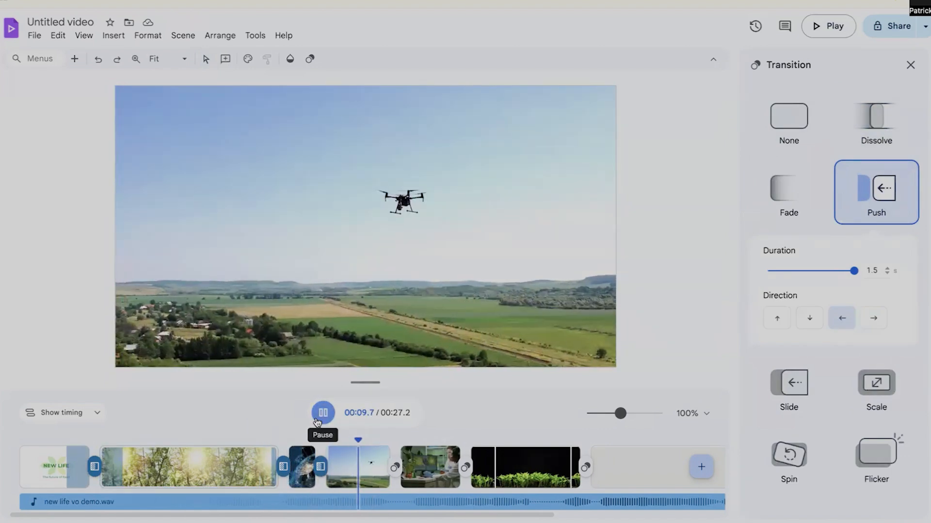
# Step: Add a Slide transition between the drone scene and the laboratory scene, and play from the drone scene to preview it
pyautogui.click(396, 446)
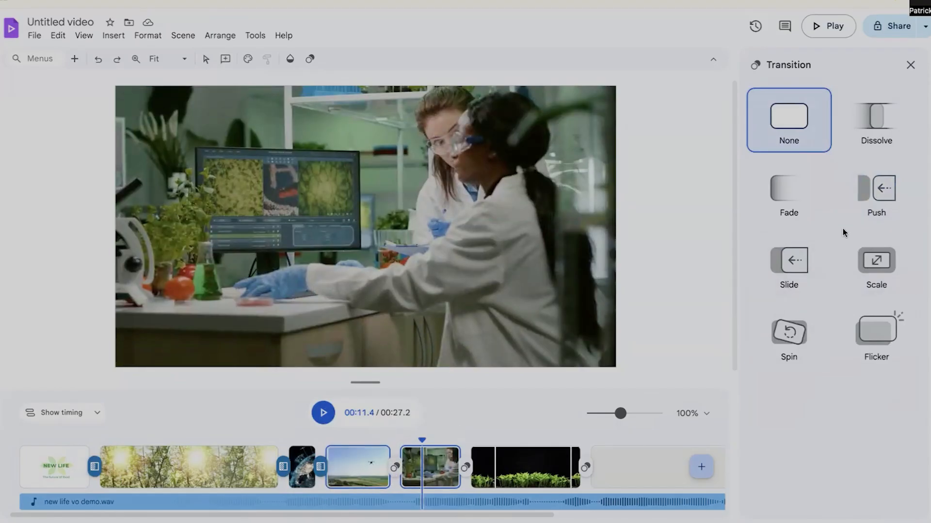
pyautogui.click(815, 252)
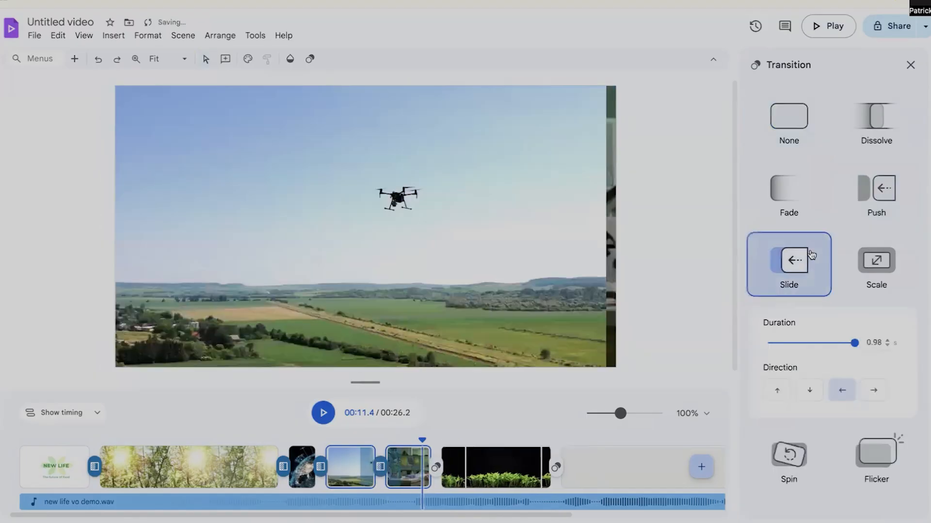
pyautogui.moveTo(421, 440); pyautogui.dragTo(354, 440)
pyautogui.click(325, 416)
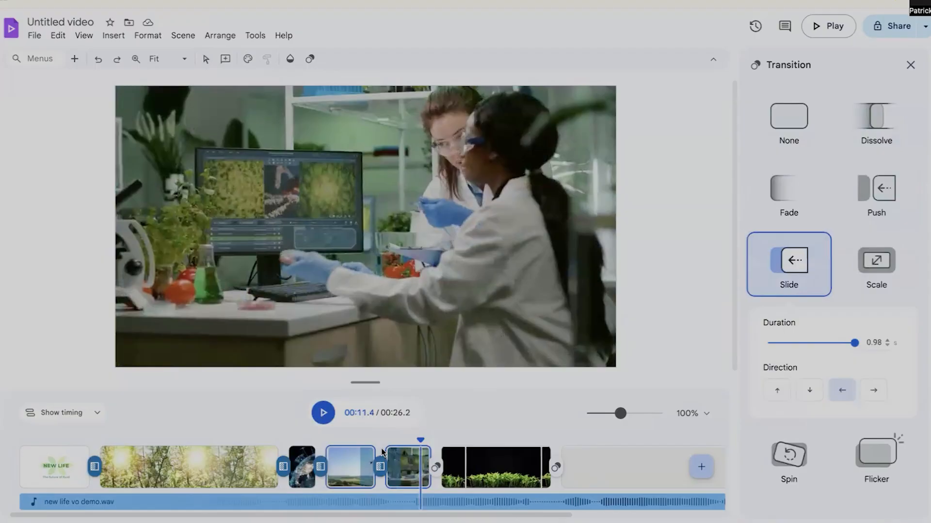
# Step: Extend the drone scene to 2.5 seconds and replay it into the laboratory scene to check the timing
pyautogui.moveTo(375, 446); pyautogui.dragTo(391, 441)
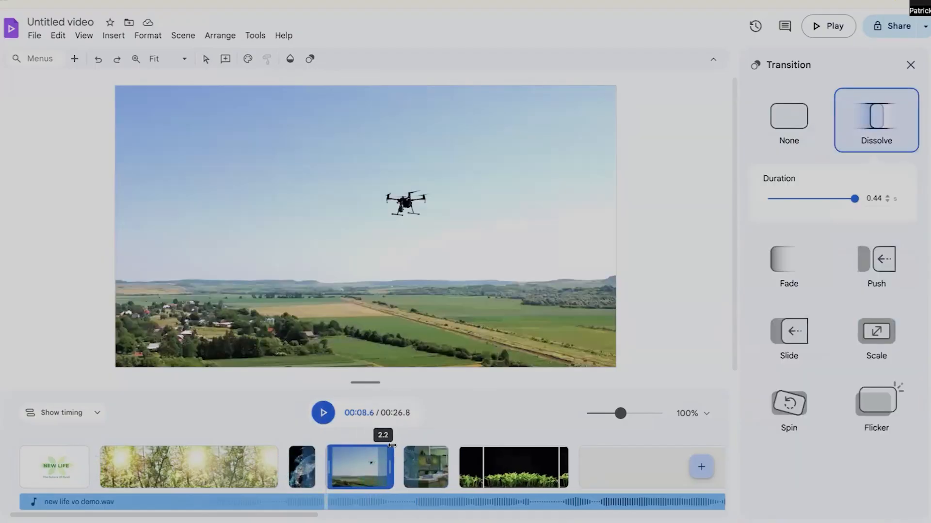
pyautogui.click(386, 436)
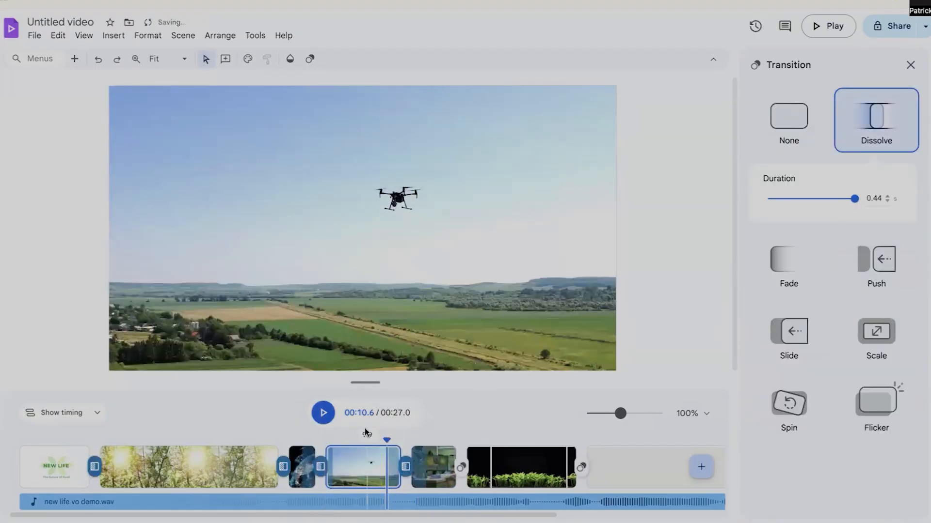
pyautogui.click(328, 415)
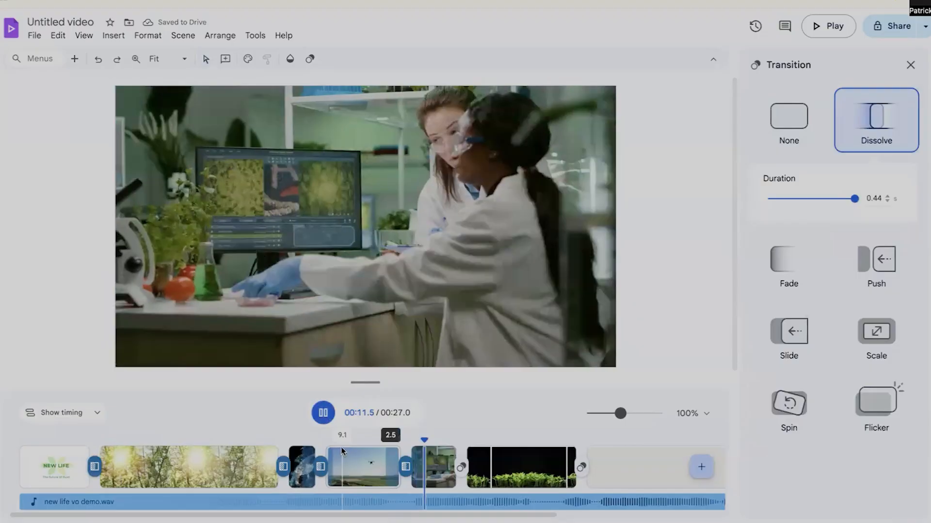
pyautogui.click(341, 447)
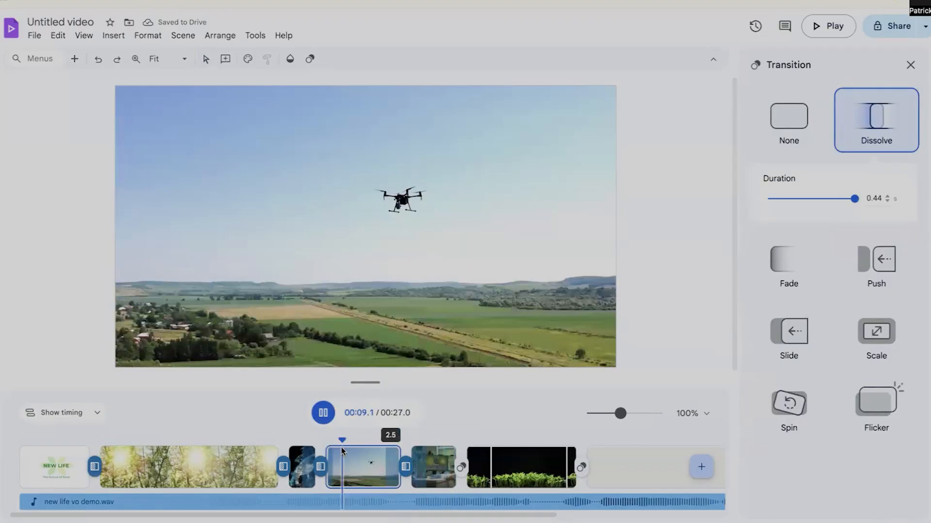
pyautogui.click(322, 414)
pyautogui.click(322, 414)
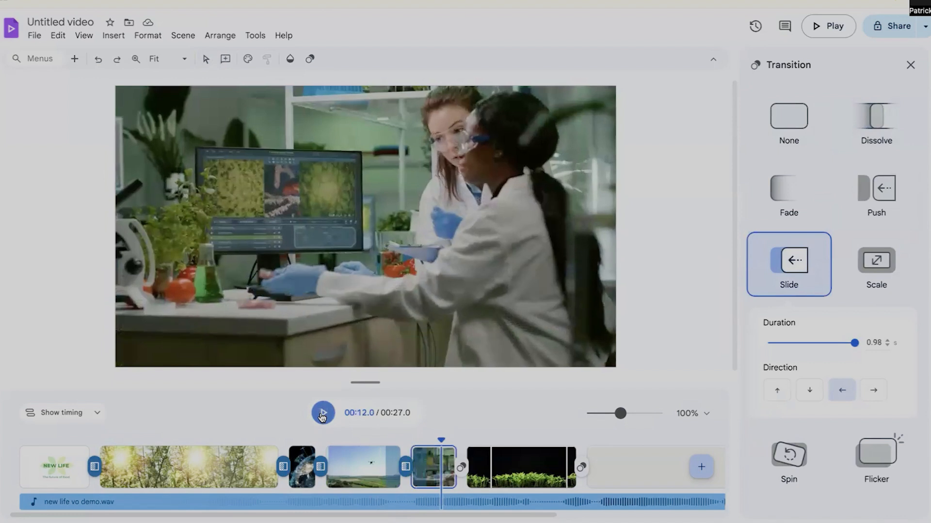
# Step: Add a Dissolve transition between the laboratory and seedlings scenes, and play from the laboratory scene to the closing logo
pyautogui.click(457, 472)
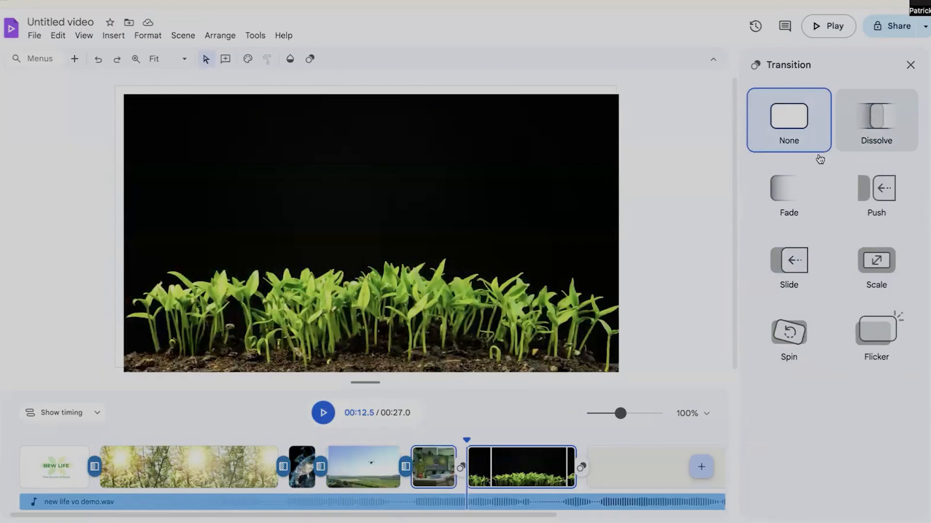
pyautogui.click(843, 145)
pyautogui.moveTo(460, 437); pyautogui.dragTo(416, 439)
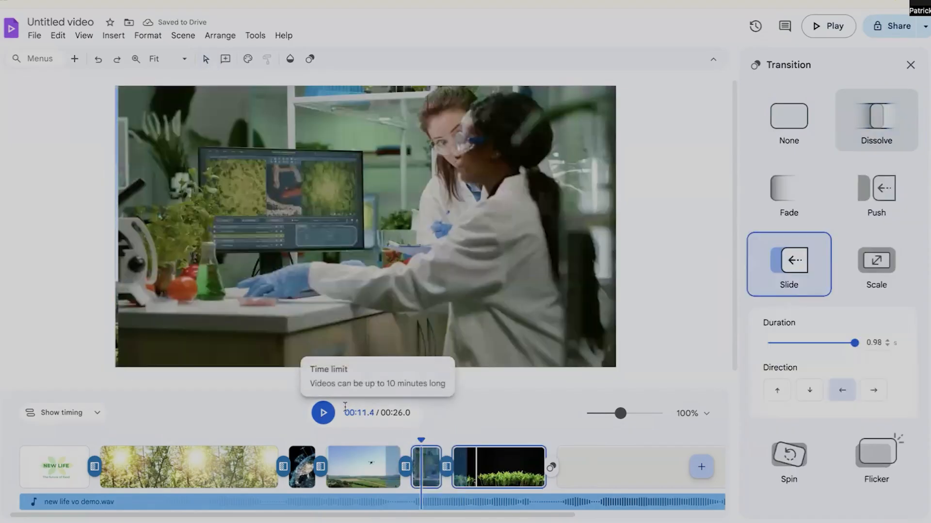
pyautogui.click(323, 413)
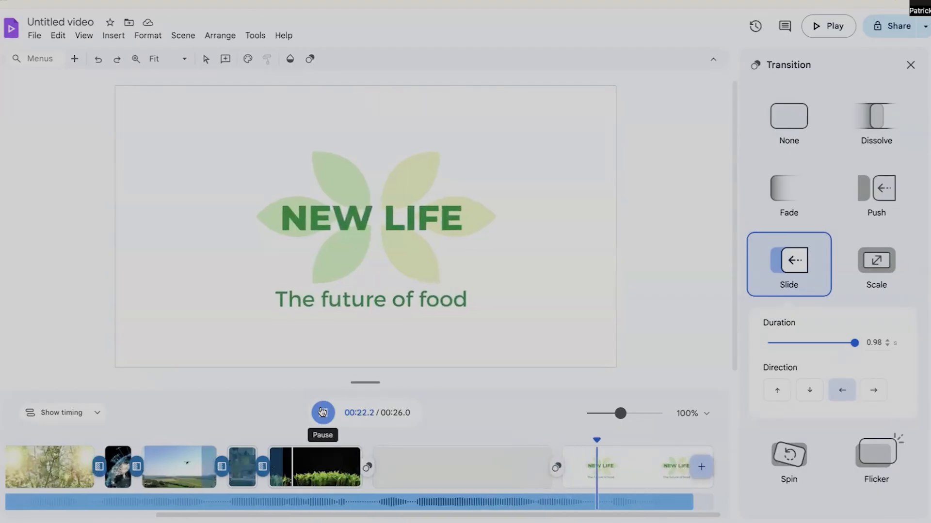
pyautogui.click(323, 413)
# Step: Lengthen the greenhouse robot scene by about 1.2 seconds, add a 1.5-second Scale transition into the closing logo, and preview it
pyautogui.click(566, 458)
pyautogui.moveTo(551, 451); pyautogui.dragTo(594, 468)
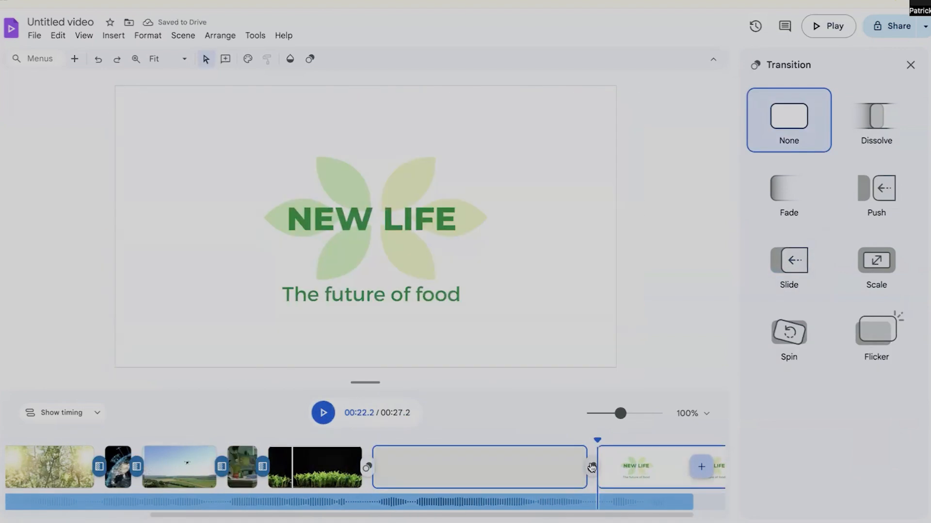
pyautogui.click(869, 261)
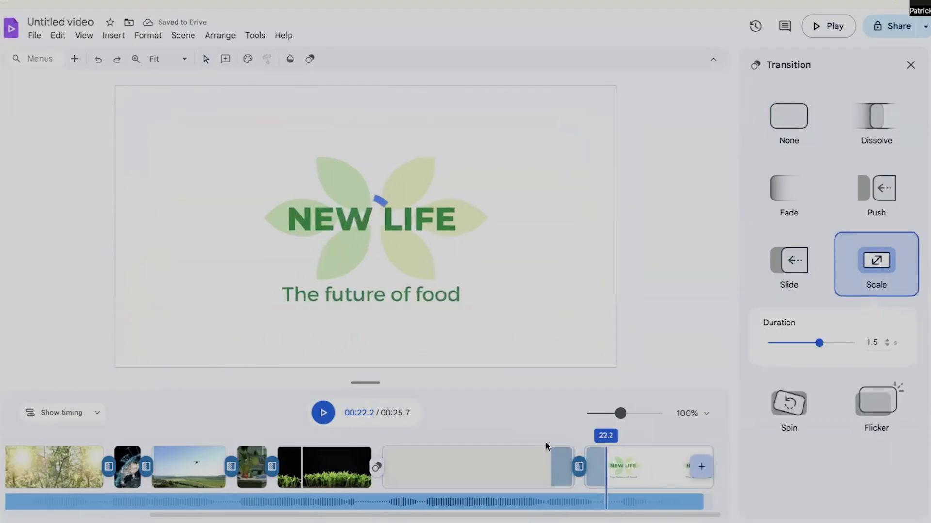
pyautogui.click(544, 444)
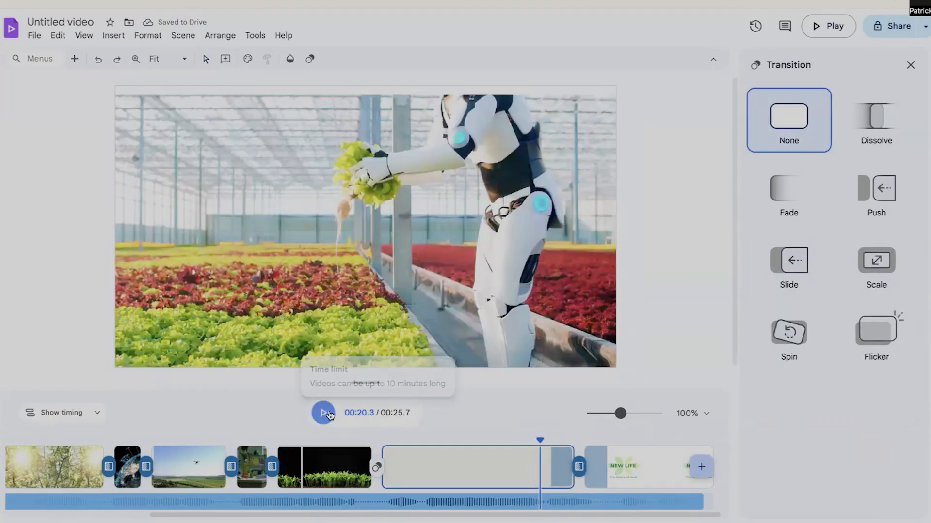
pyautogui.click(323, 413)
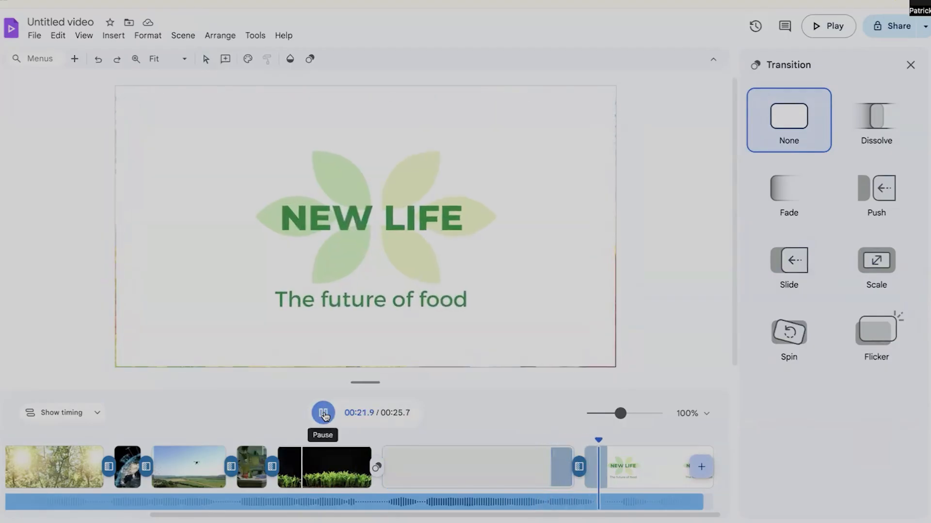
pyautogui.click(324, 414)
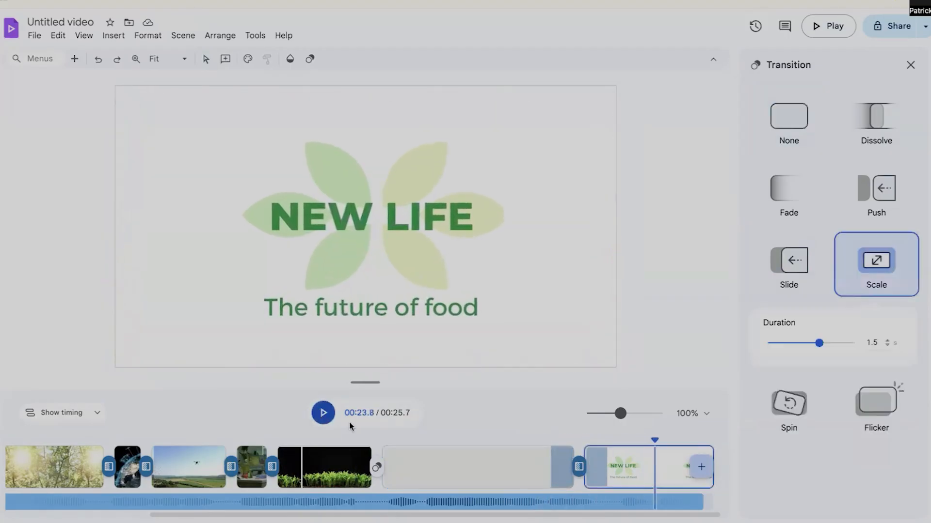
# Step: Extend the greenhouse robot scene to about 7.6 seconds and play from its start to the end of the video
pyautogui.moveTo(576, 453); pyautogui.dragTo(607, 450)
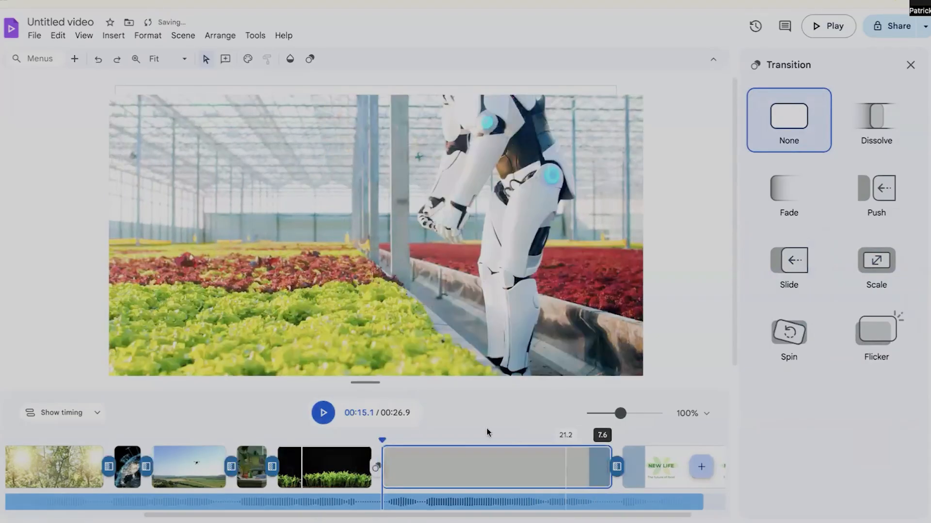
pyautogui.click(333, 414)
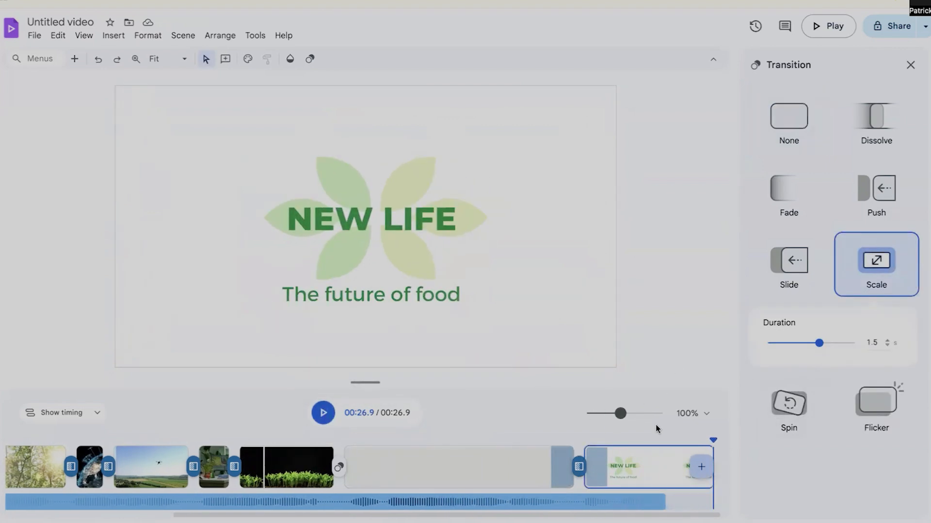
# Step: Replace the sunlit trees clip with the first stock video found for "tree", an upward view of a tree canopy, and play it
pyautogui.moveTo(714, 438); pyautogui.dragTo(130, 430)
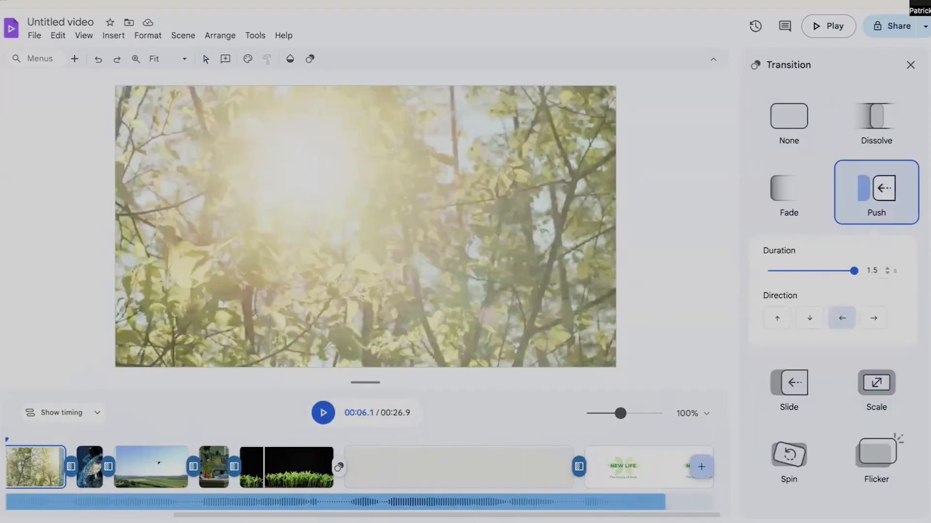
pyautogui.hscroll(-5, 167, 471)
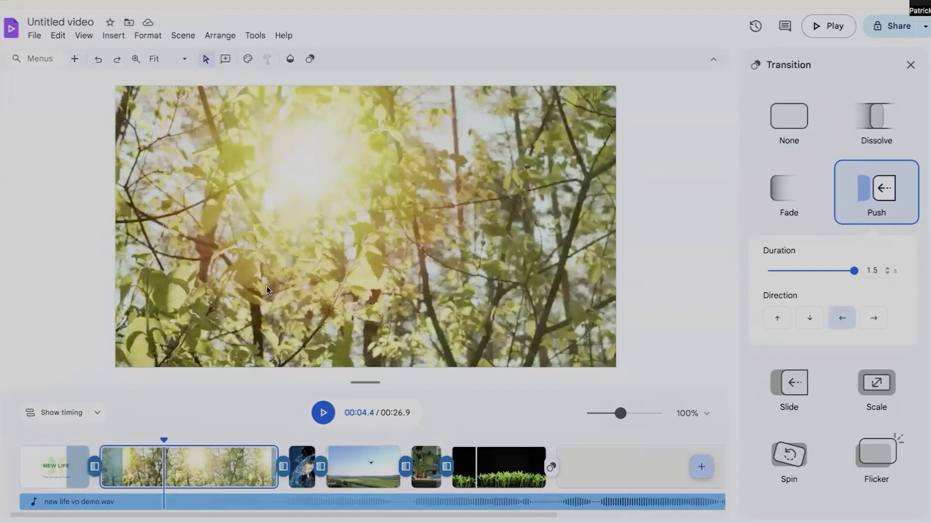
pyautogui.click(323, 191)
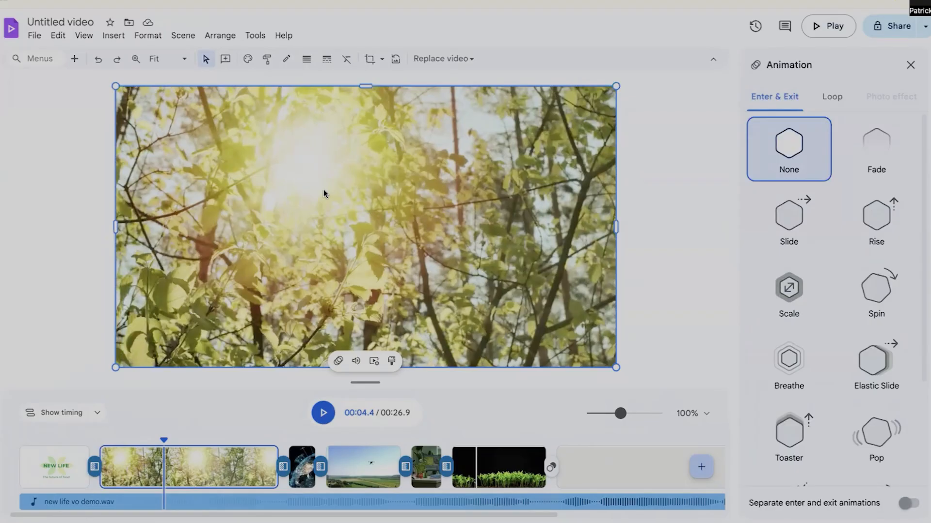
pyautogui.click(440, 59)
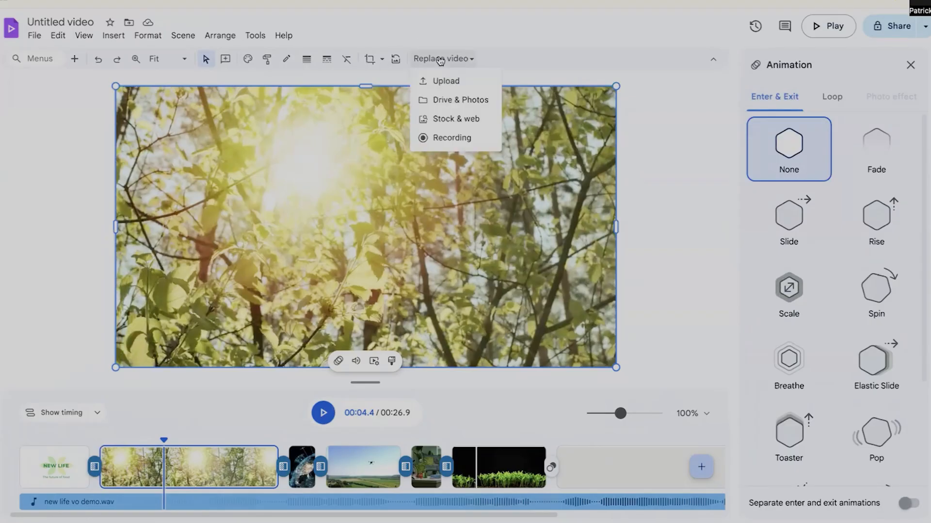
pyautogui.click(456, 118)
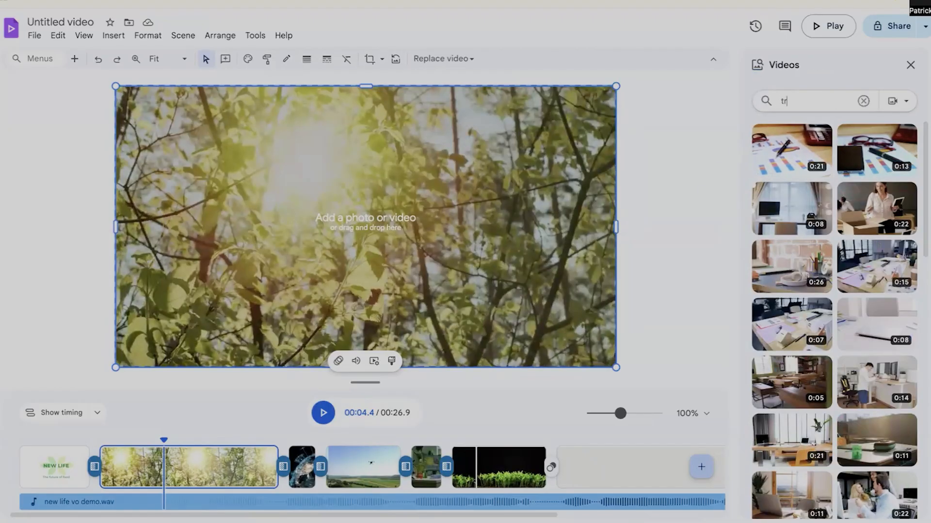
pyautogui.press('Return')
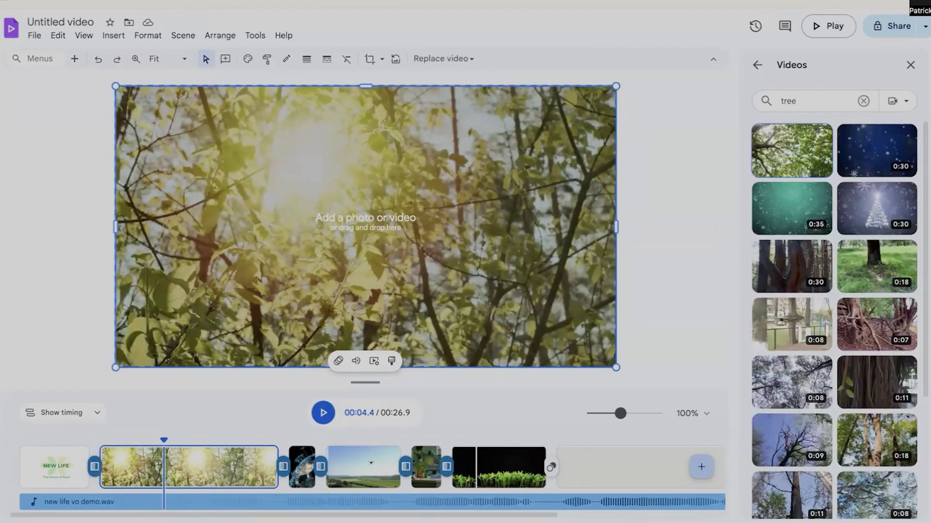
pyautogui.click(797, 156)
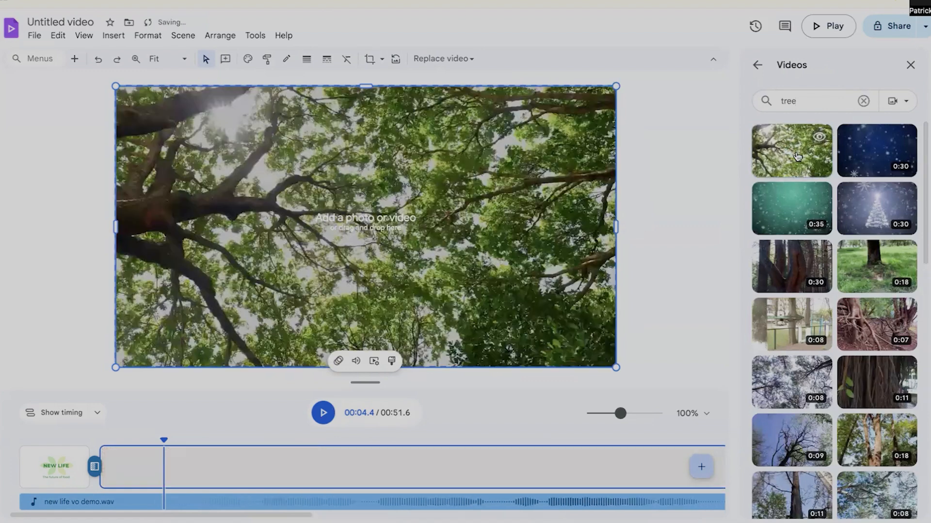
pyautogui.click(323, 414)
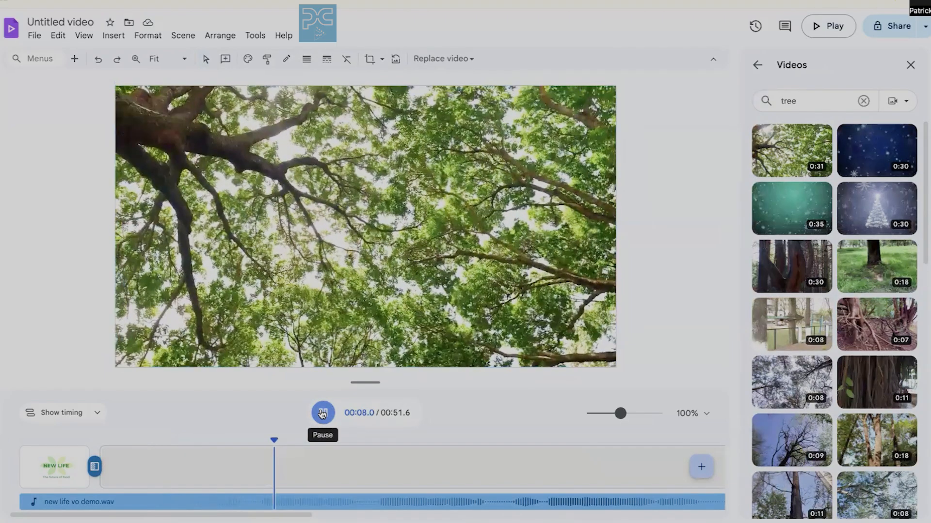
# Step: Stop playback and shorten the tree canopy scene to about 10.1 seconds by trimming its end
pyautogui.click(293, 482)
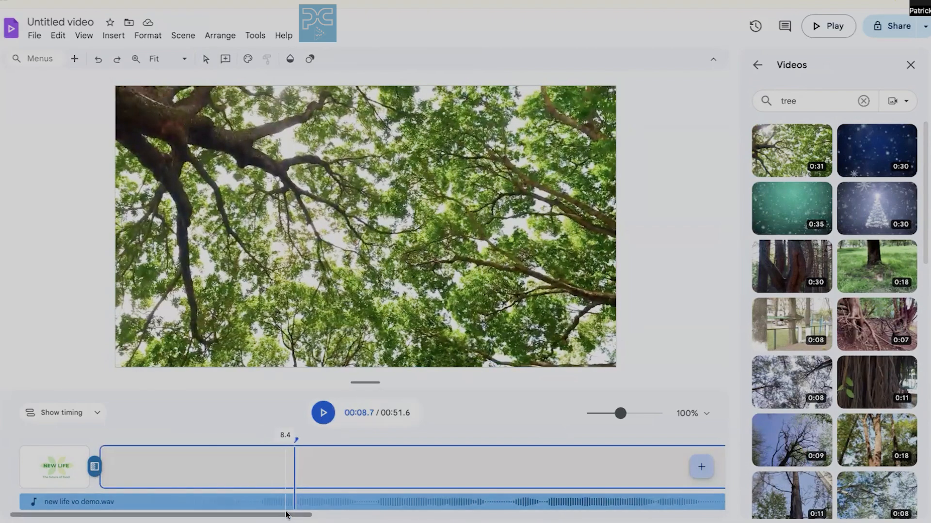
pyautogui.moveTo(287, 516); pyautogui.dragTo(311, 516)
pyautogui.moveTo(541, 514); pyautogui.dragTo(448, 515)
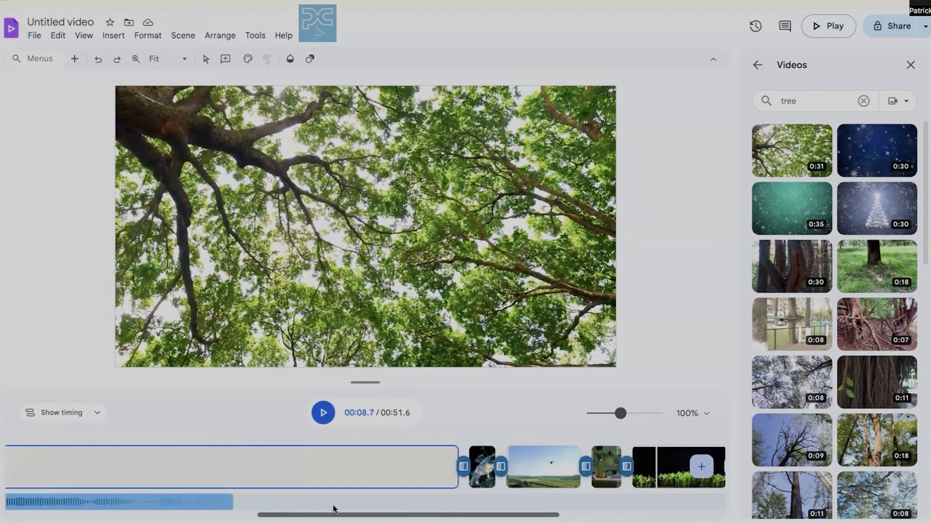
pyautogui.moveTo(334, 514); pyautogui.dragTo(192, 514)
pyautogui.click(84, 414)
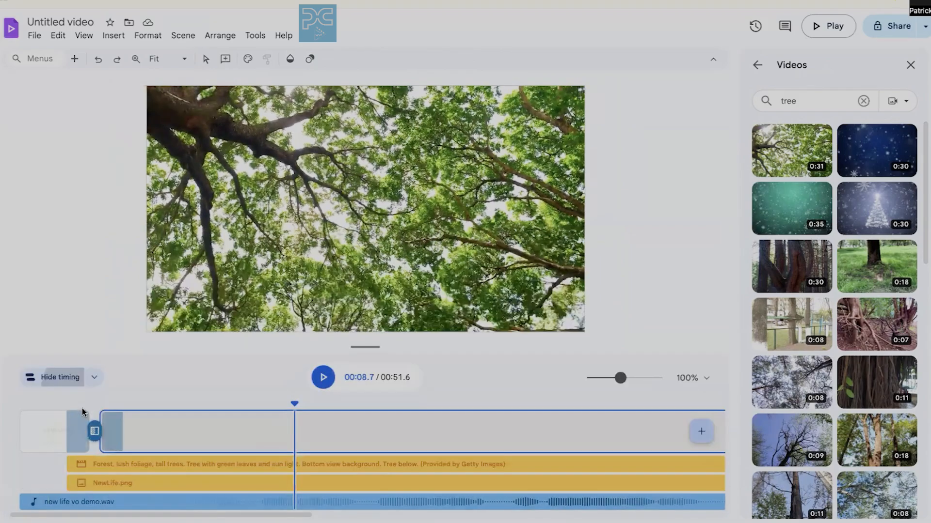
pyautogui.click(76, 377)
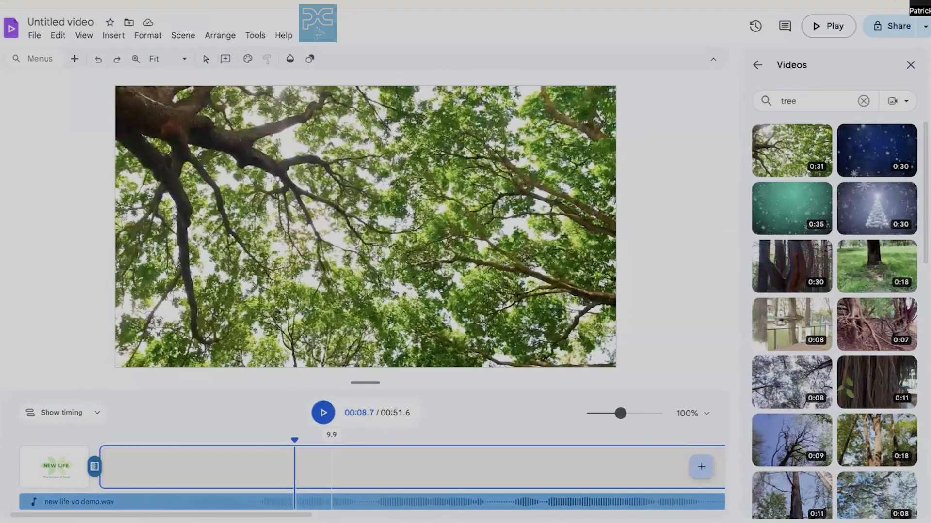
pyautogui.hscroll(3, 331, 485)
pyautogui.hscroll(5, 174, 439)
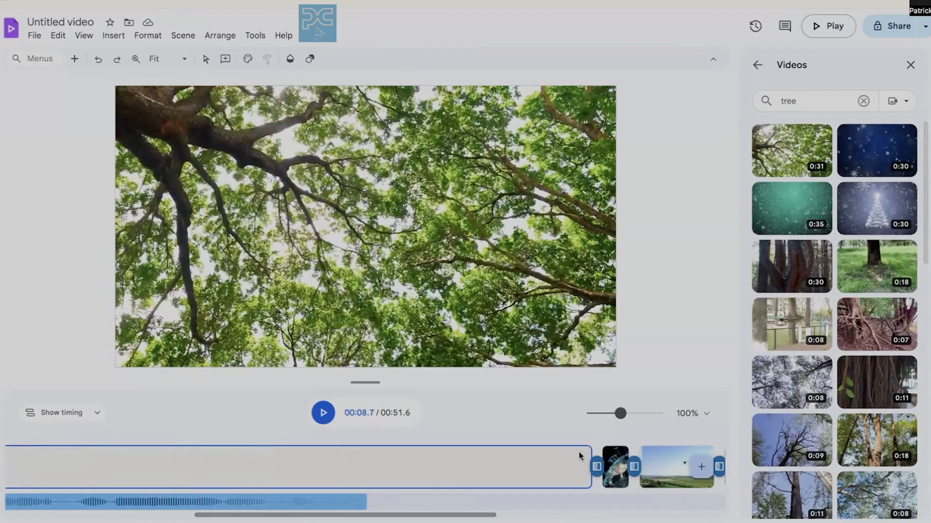
pyautogui.moveTo(591, 444); pyautogui.dragTo(117, 447)
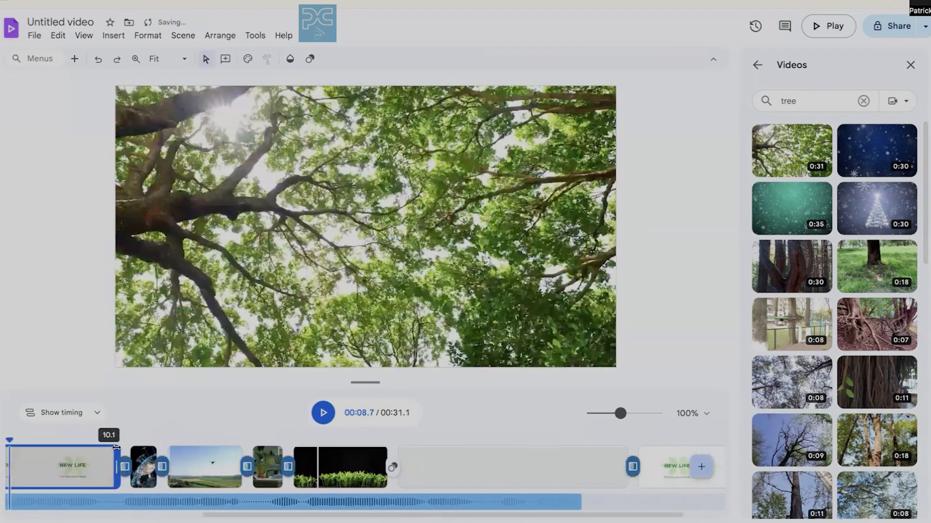
pyautogui.hscroll(-10, 114, 509)
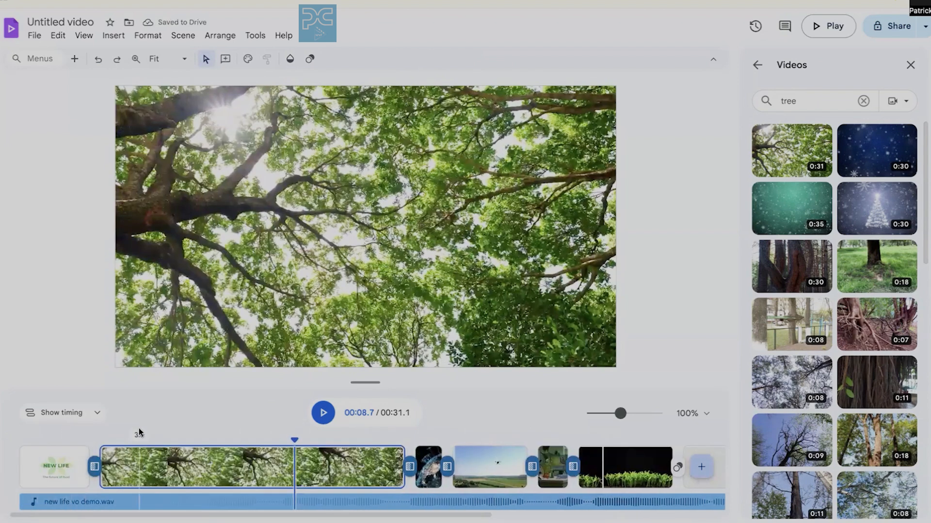
# Step: Play the tree canopy scene from its start, trim about 4.2 seconds off its end, and preview through to the seedlings scene
pyautogui.moveTo(294, 440); pyautogui.dragTo(109, 427)
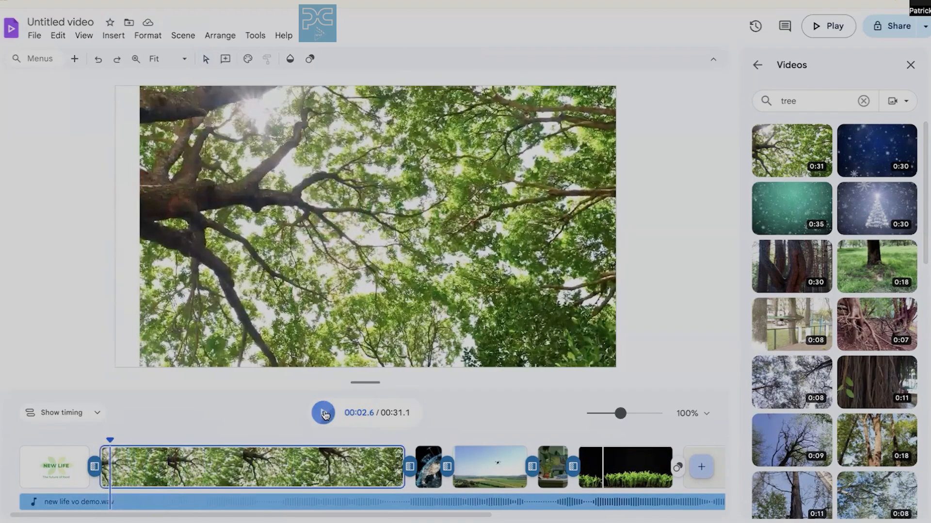
pyautogui.click(323, 415)
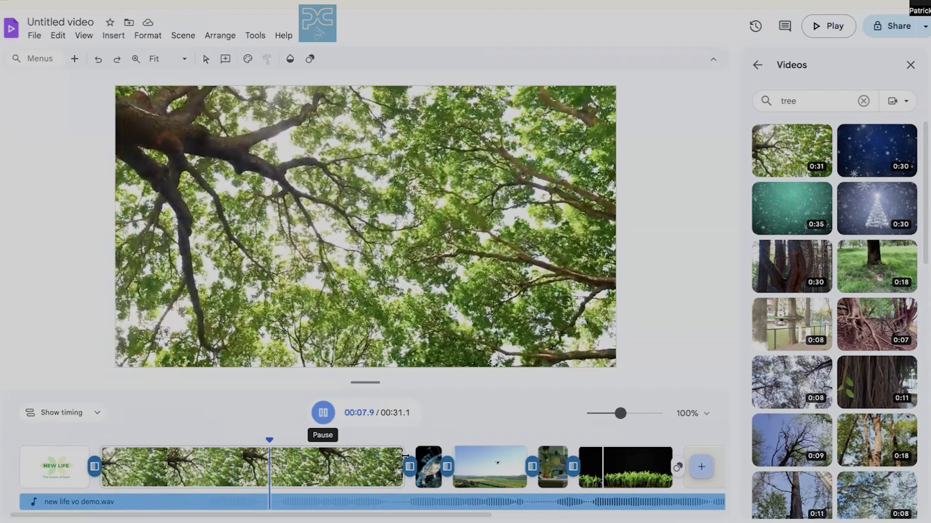
pyautogui.moveTo(403, 448); pyautogui.dragTo(275, 463)
pyautogui.click(321, 413)
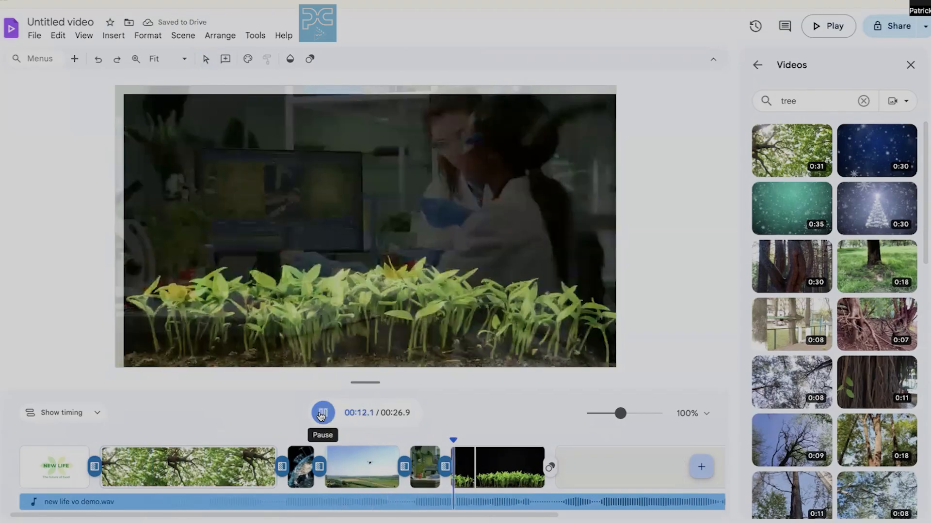
pyautogui.click(320, 415)
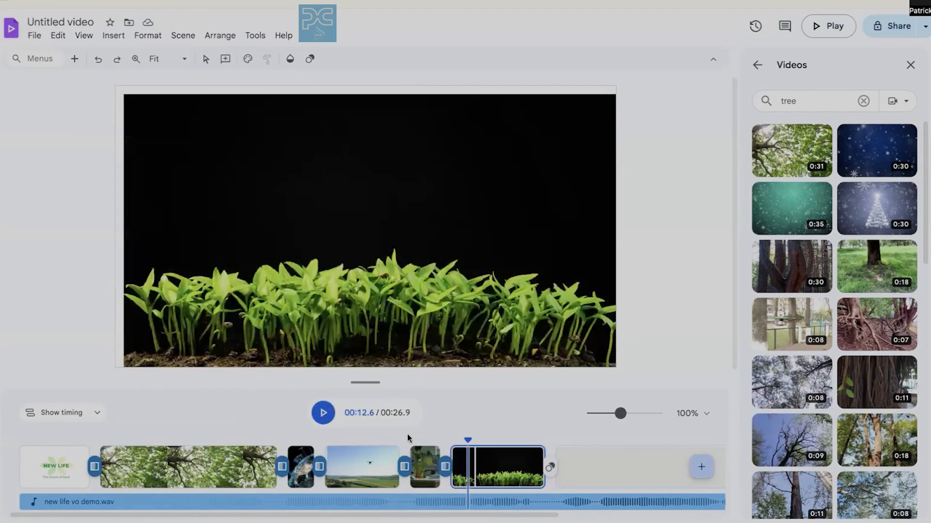
# Step: Replay from the tree canopy scene, lengthen the drone scene by about 0.7 seconds, and play on into the greenhouse robot scene
pyautogui.moveTo(469, 438); pyautogui.dragTo(255, 439)
pyautogui.click(328, 419)
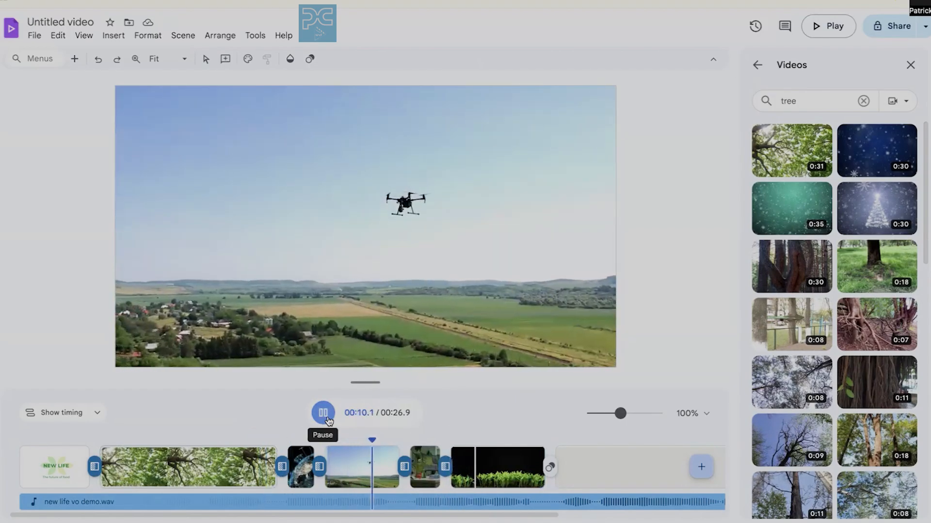
pyautogui.click(328, 421)
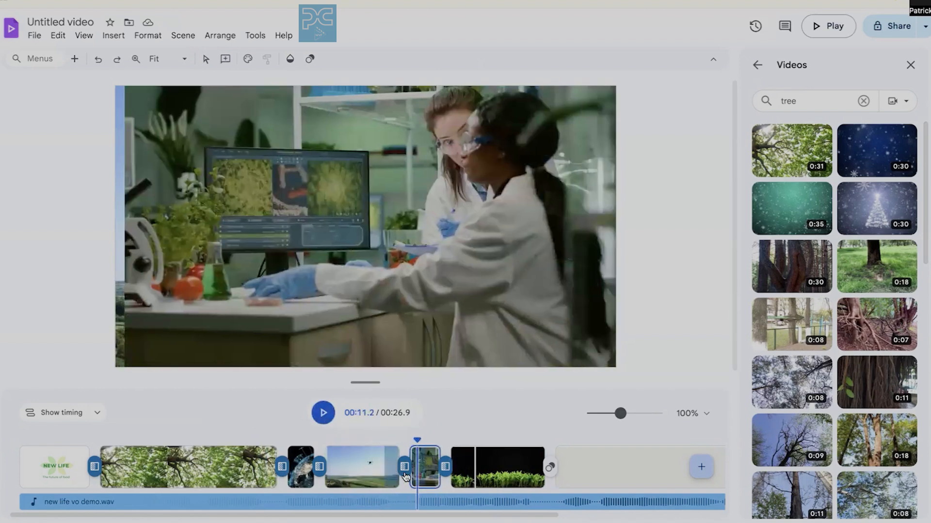
pyautogui.moveTo(392, 449); pyautogui.dragTo(413, 449)
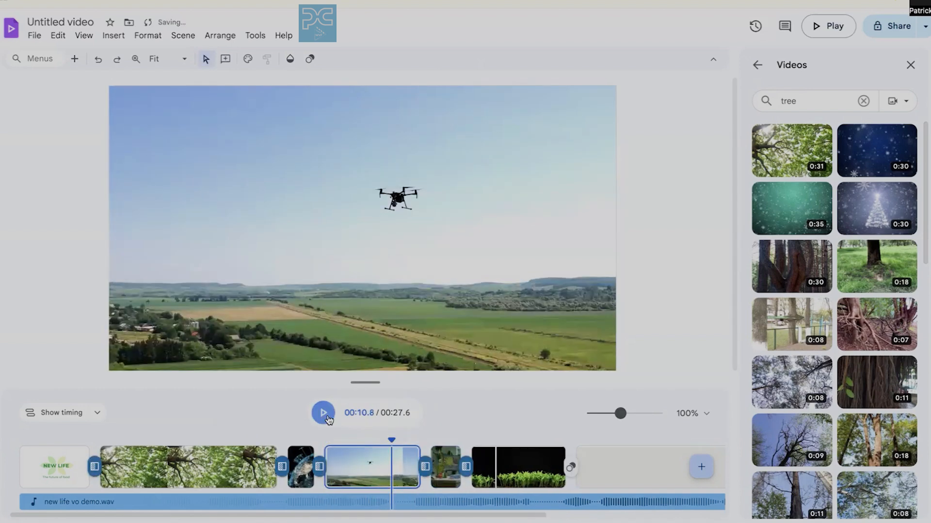
pyautogui.click(328, 420)
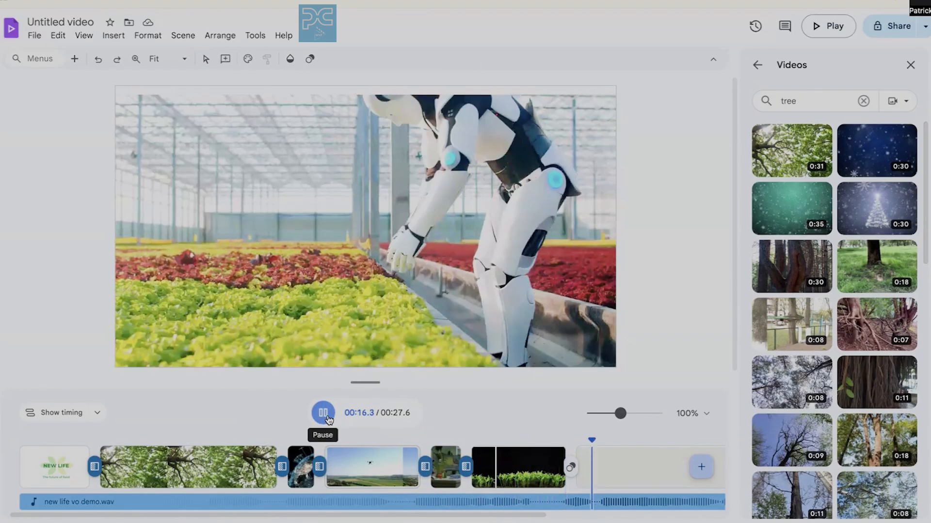
pyautogui.click(328, 420)
# Step: Add a 1.5-second Dissolve transition between the seedlings and greenhouse robot scenes, and preview it
pyautogui.click(571, 469)
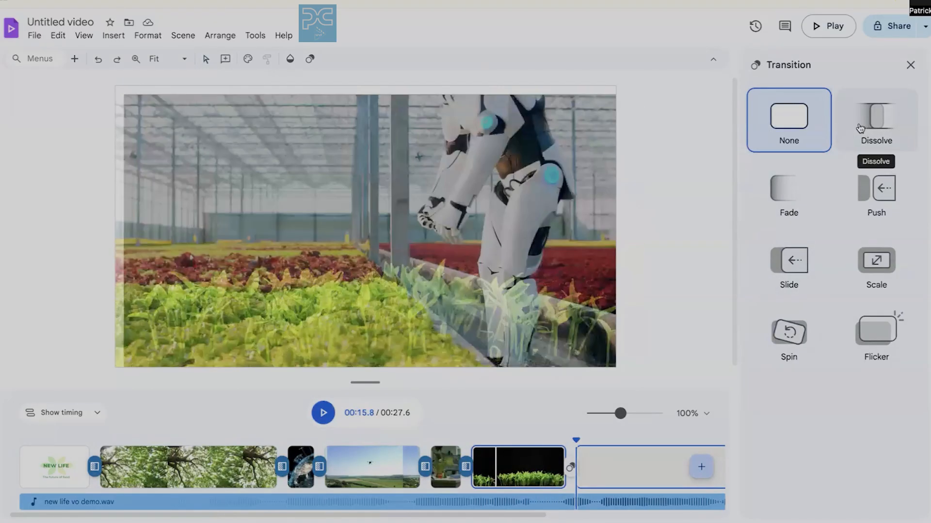
pyautogui.click(860, 128)
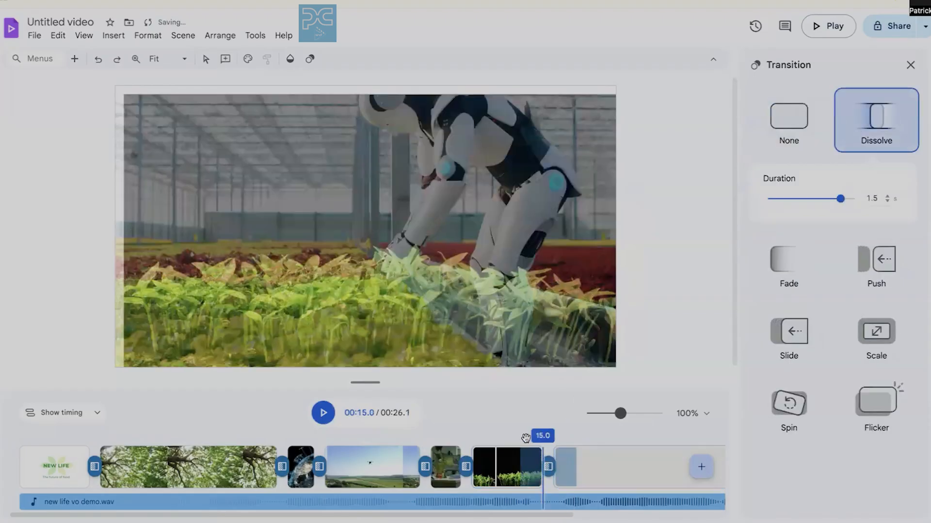
pyautogui.moveTo(526, 438); pyautogui.dragTo(517, 438)
pyautogui.click(320, 418)
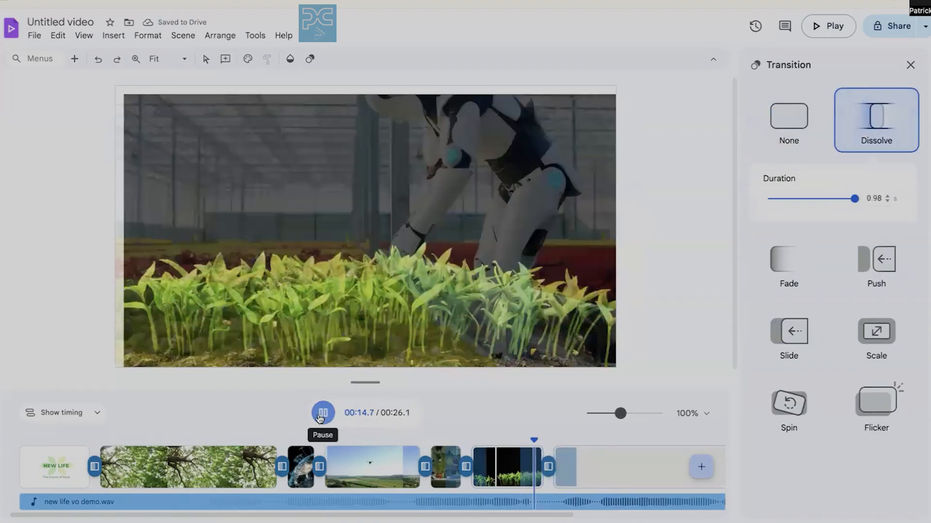
# Step: Lengthen the seedlings scene by about 0.6 seconds and play from its start through the closing logo
pyautogui.click(547, 469)
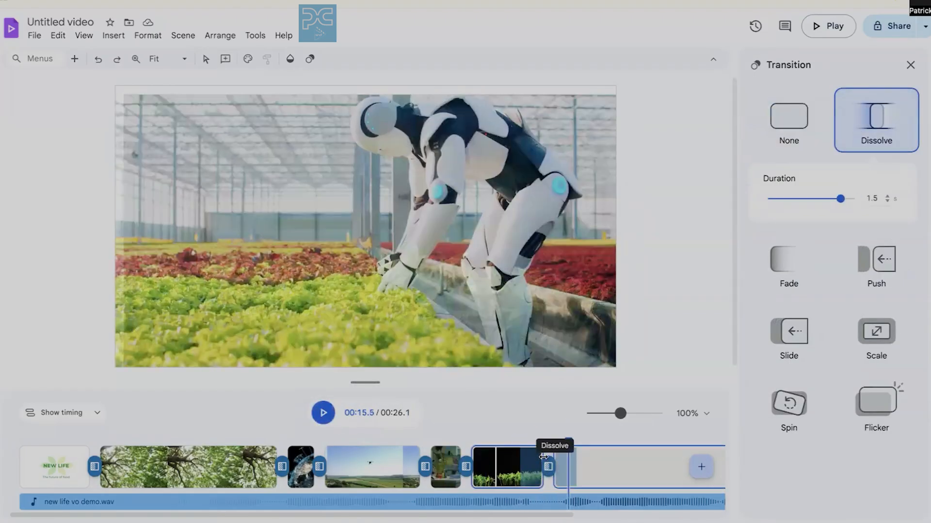
pyautogui.moveTo(543, 457); pyautogui.dragTo(561, 465)
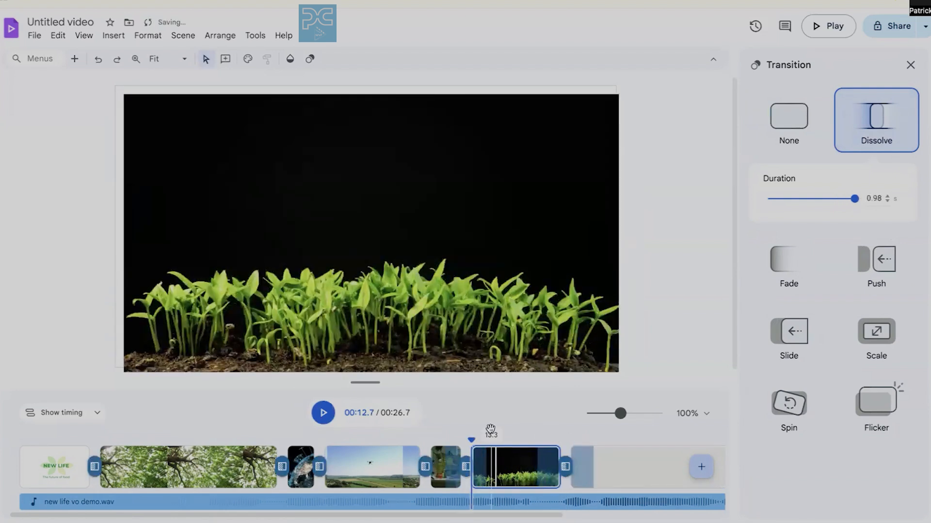
pyautogui.click(333, 412)
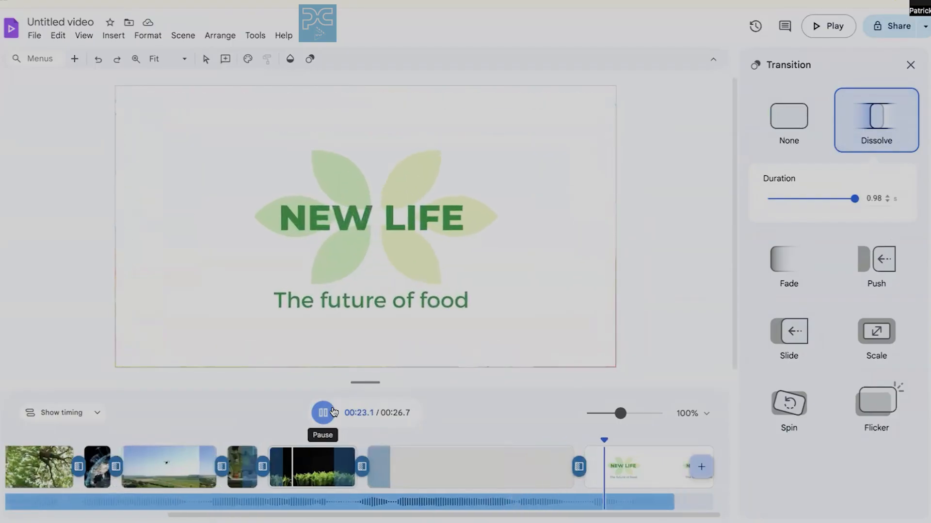
pyautogui.click(319, 420)
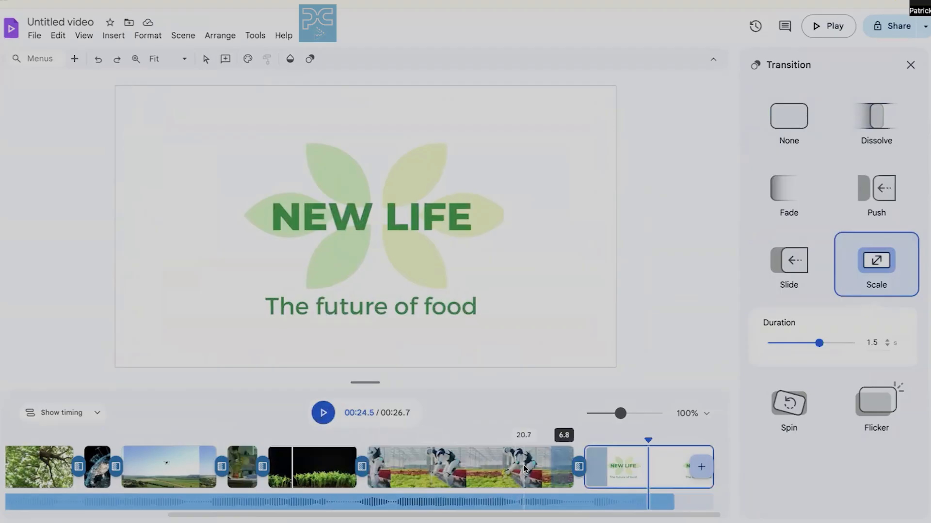
pyautogui.click(323, 413)
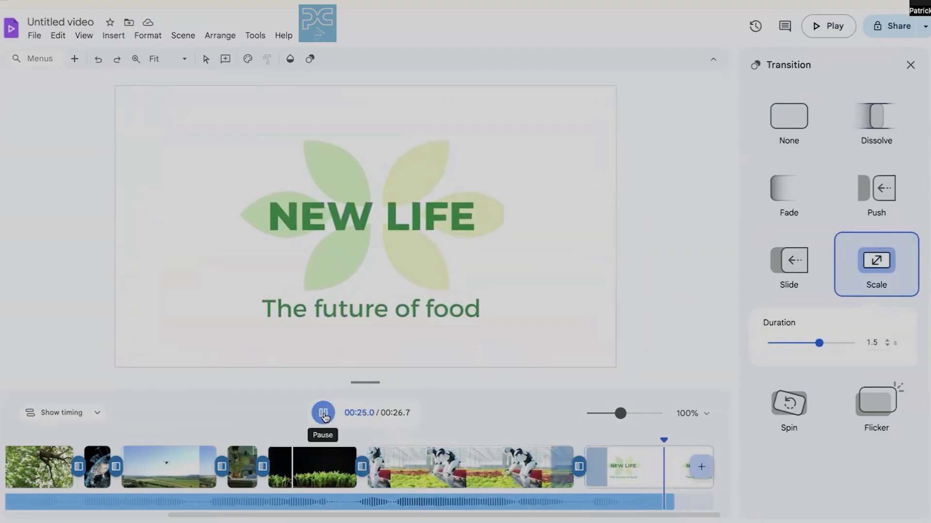
pyautogui.click(323, 413)
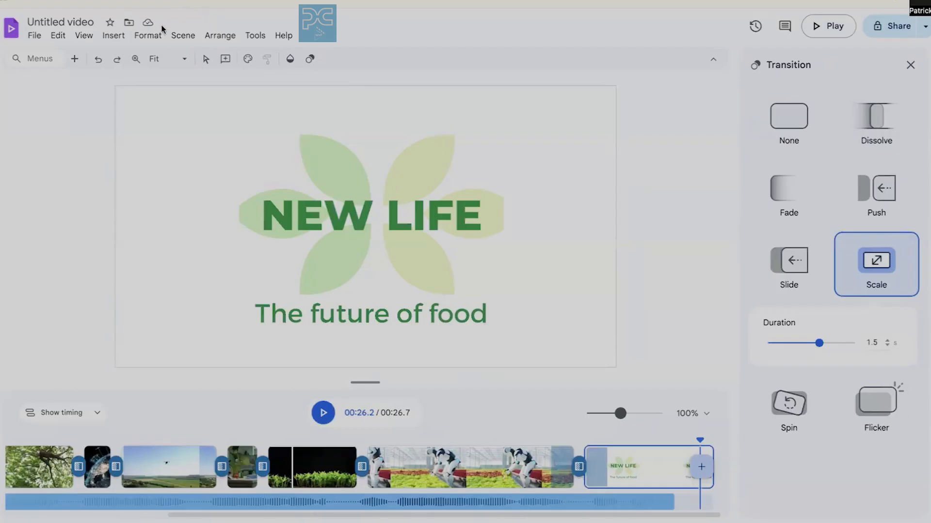
# Step: Close the transition settings and return the playhead to the start of the video
pyautogui.click(910, 65)
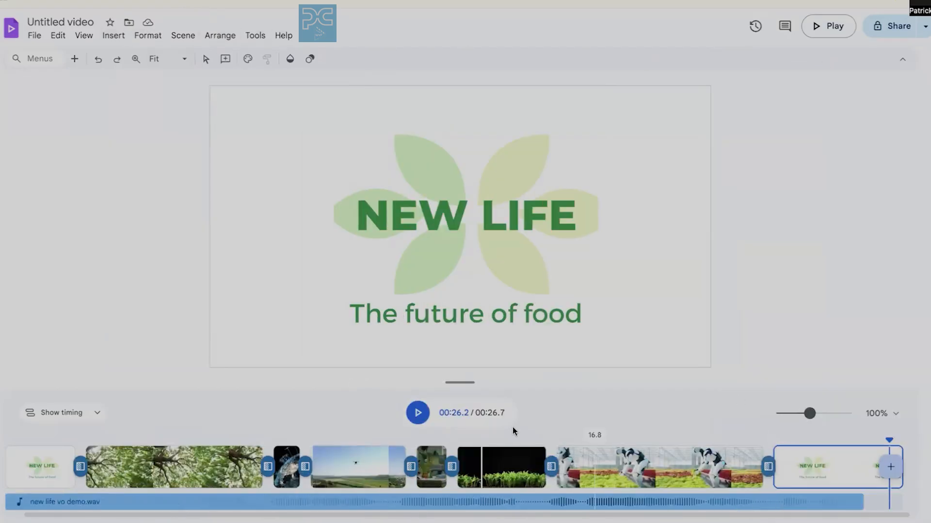
pyautogui.click(149, 436)
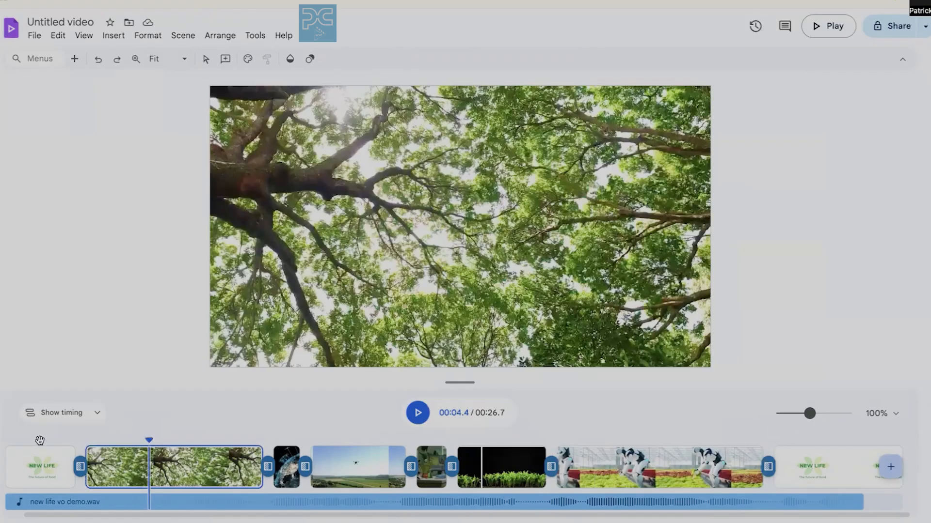
pyautogui.click(15, 440)
# Step: Open voiceover recording, look through the script entries for all scenes and the empty Scene 1 script, and close it
pyautogui.click(113, 35)
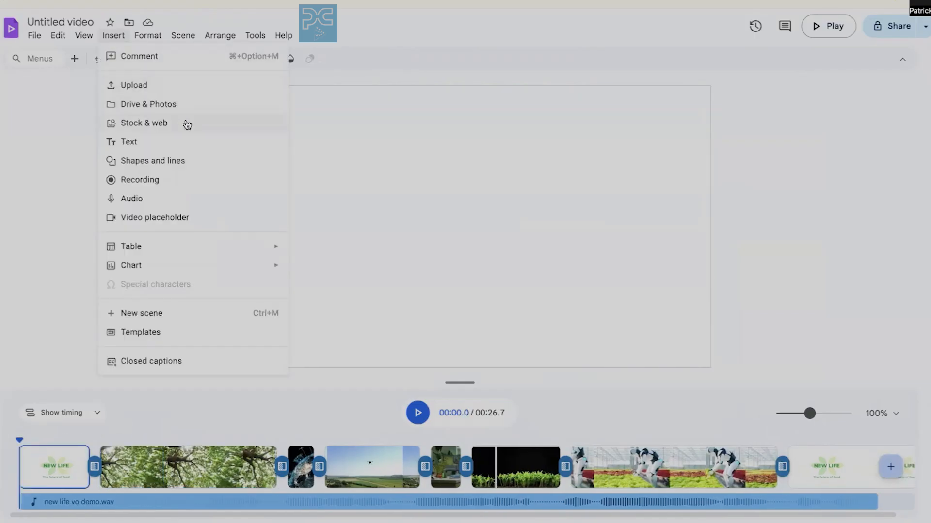
pyautogui.click(167, 198)
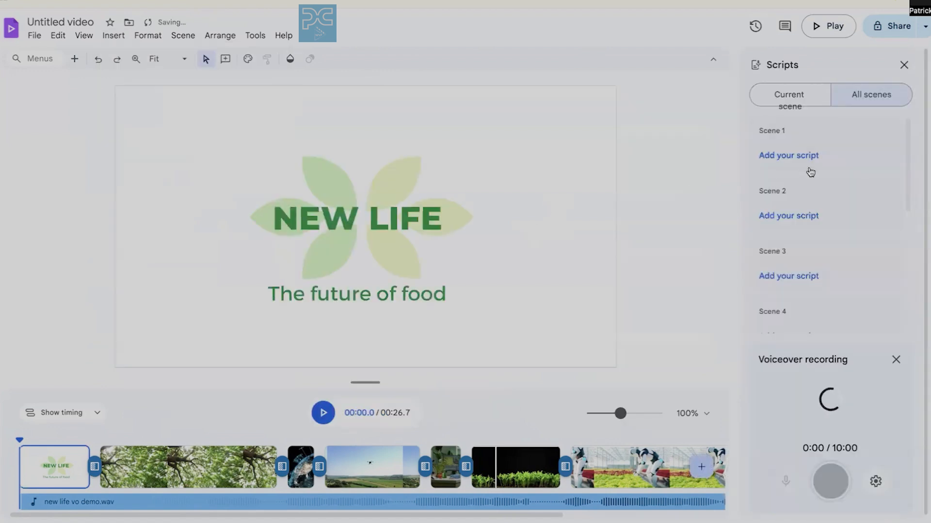
pyautogui.scroll(-5, 814, 189)
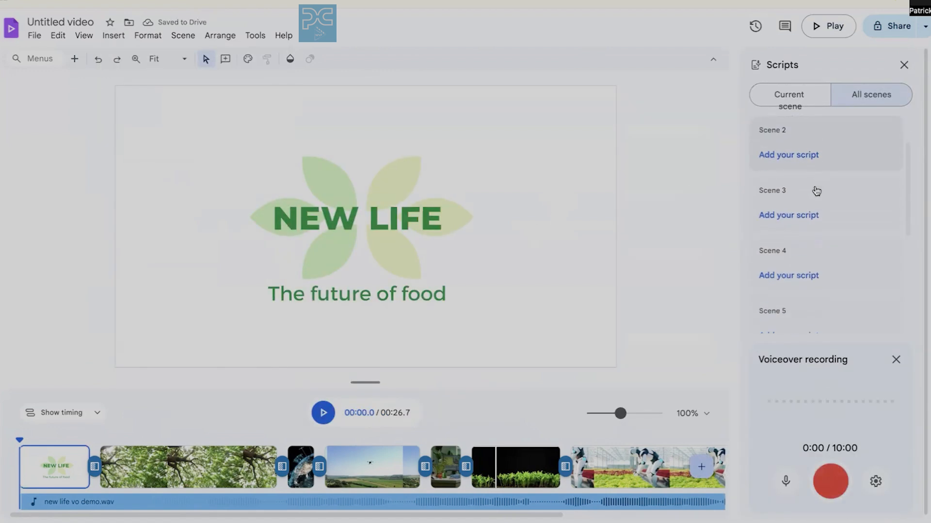
pyautogui.scroll(-1, 817, 191)
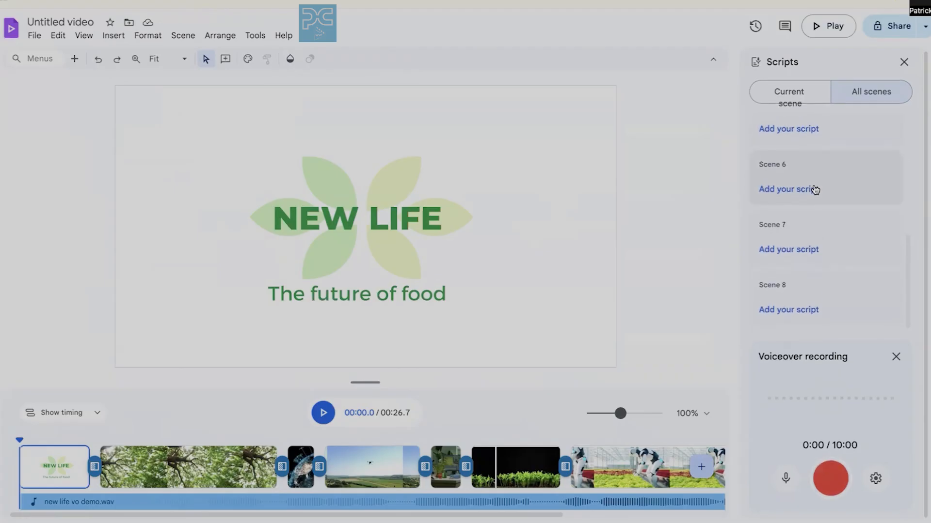
pyautogui.scroll(5, 815, 190)
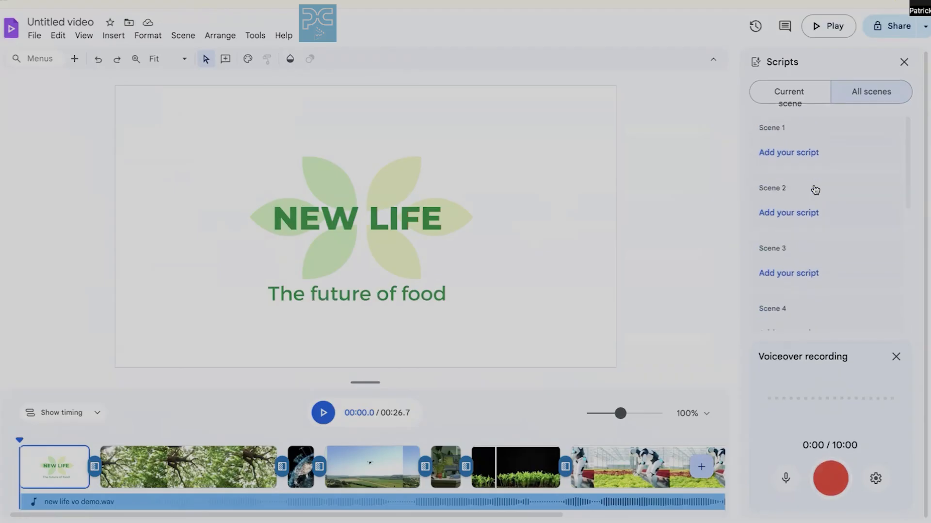
pyautogui.click(809, 155)
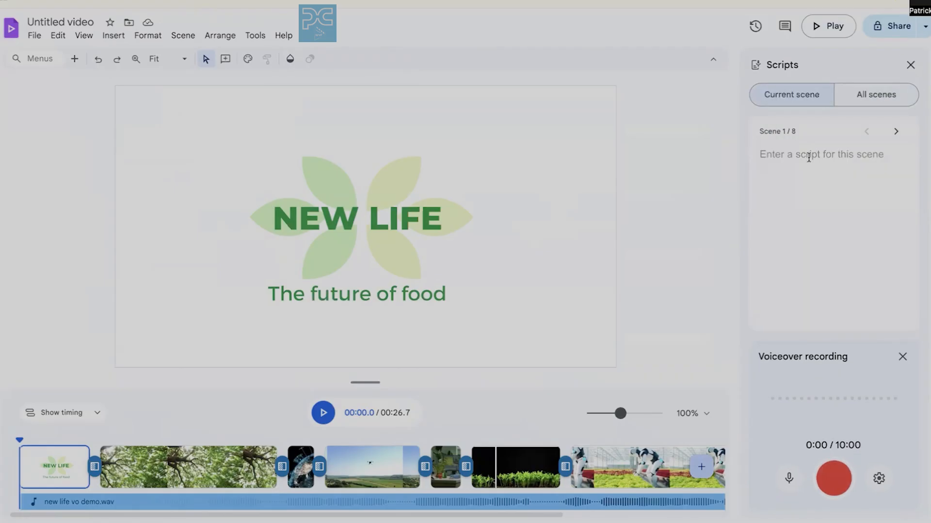
pyautogui.click(910, 64)
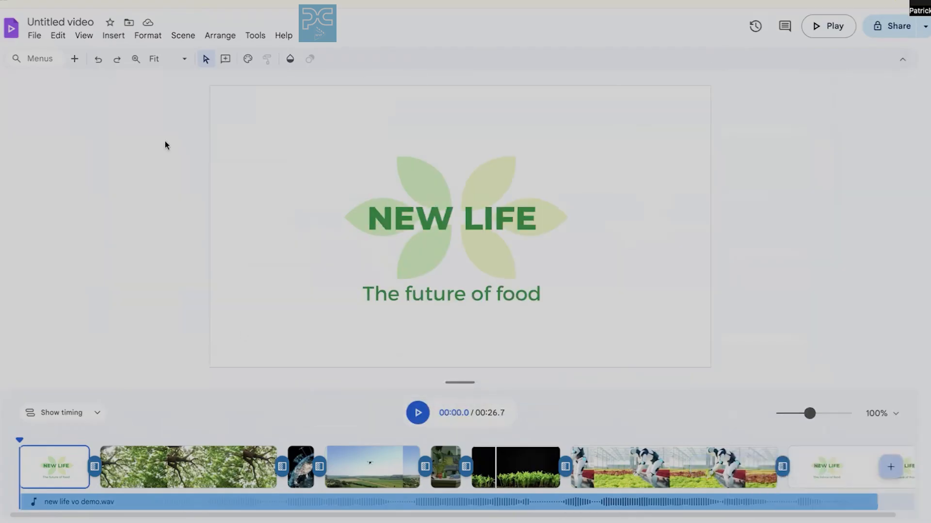
# Step: Open the stock media library, switch it to music, and search for "corporate"
pyautogui.click(114, 37)
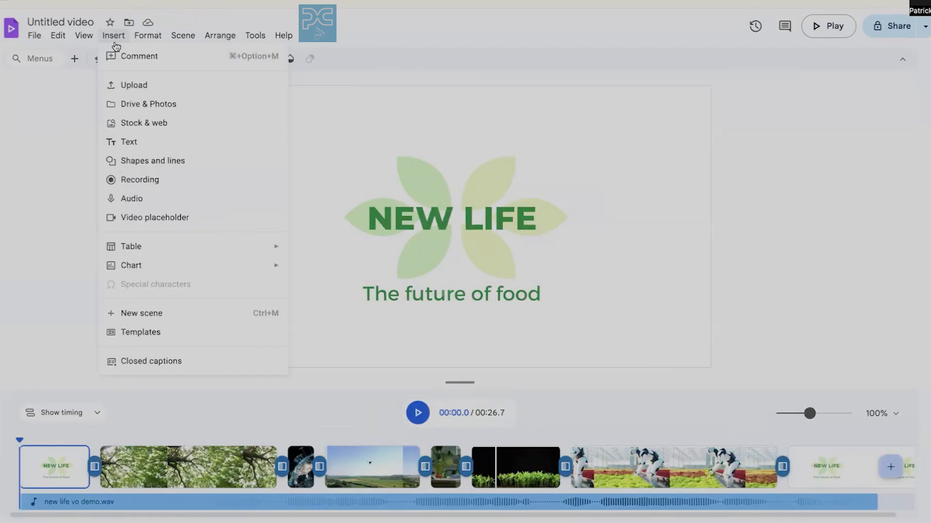
pyautogui.click(160, 122)
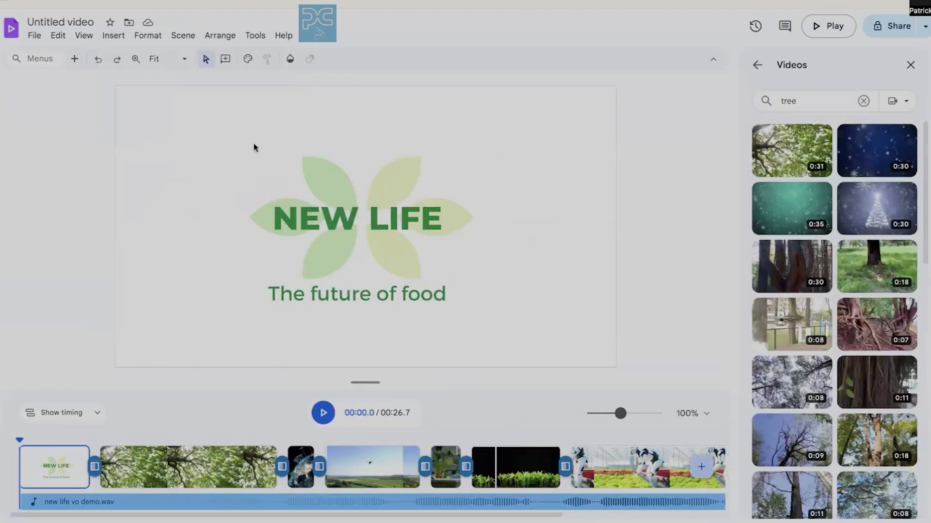
pyautogui.click(905, 103)
pyautogui.click(881, 198)
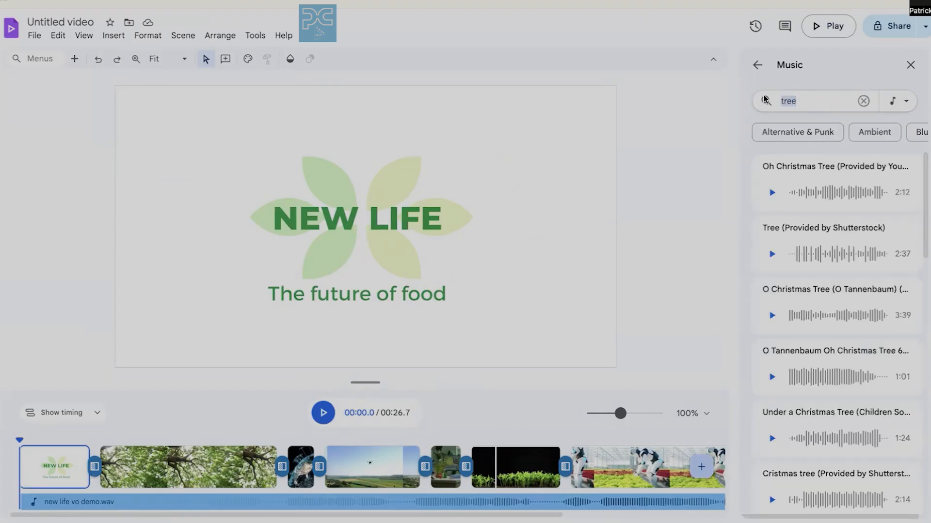
pyautogui.write('corpora')
pyautogui.press('Return')
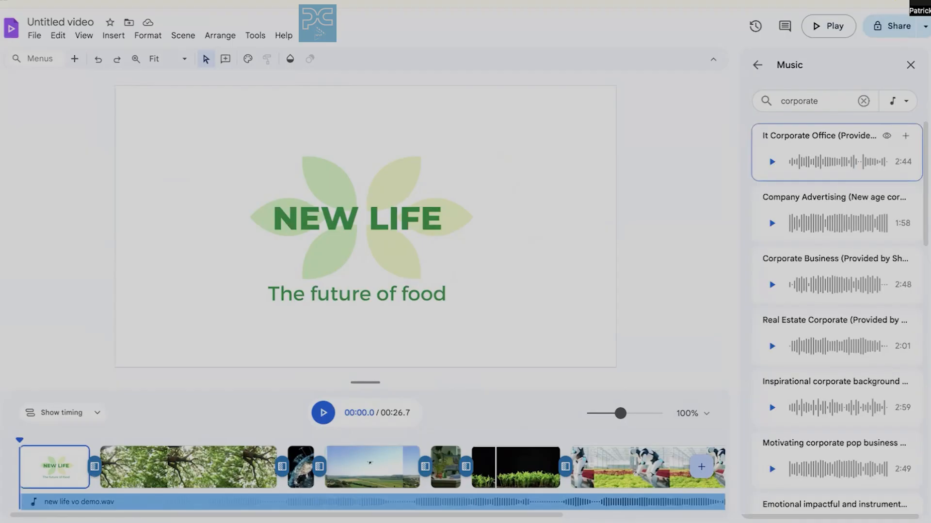
# Step: Sample the Company Advertising and Corporate Business tracks, insert Corporate Business, and delete its duplicate so only one copy stays under the voiceover
pyautogui.click(772, 223)
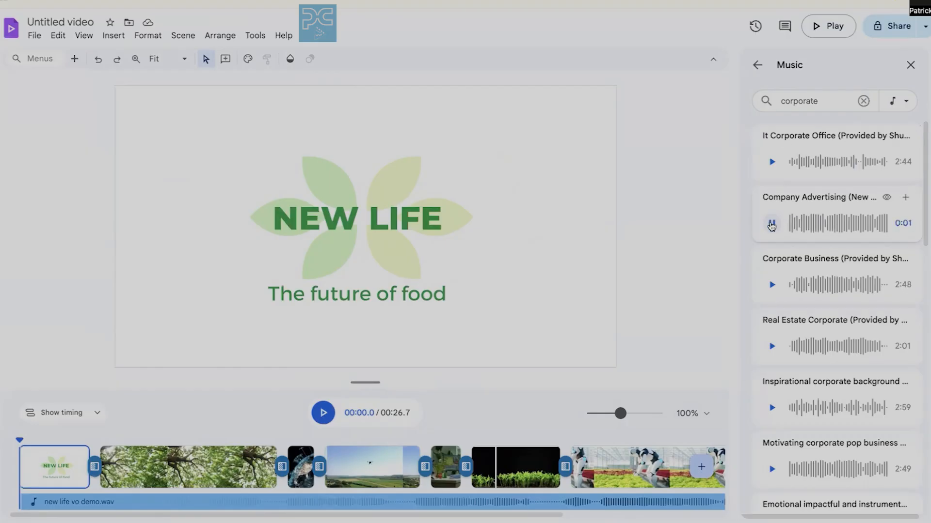
pyautogui.click(774, 286)
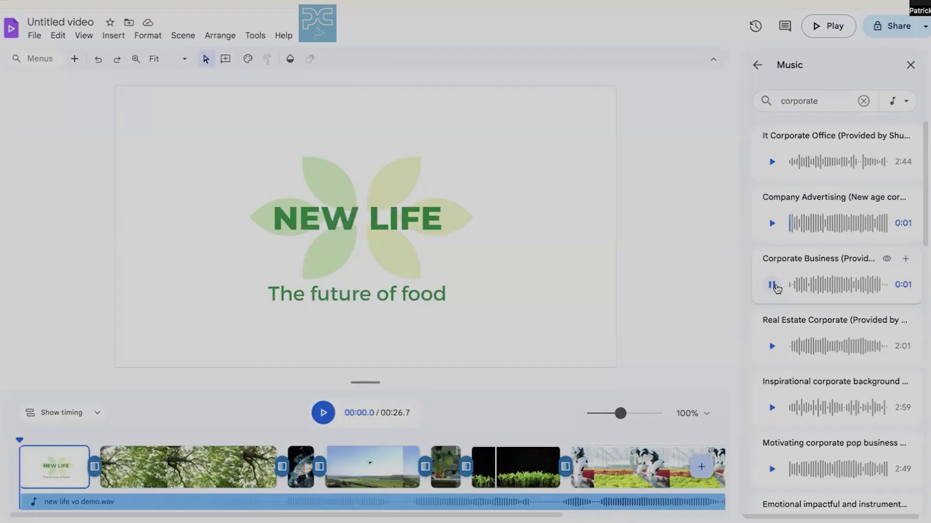
pyautogui.click(808, 277)
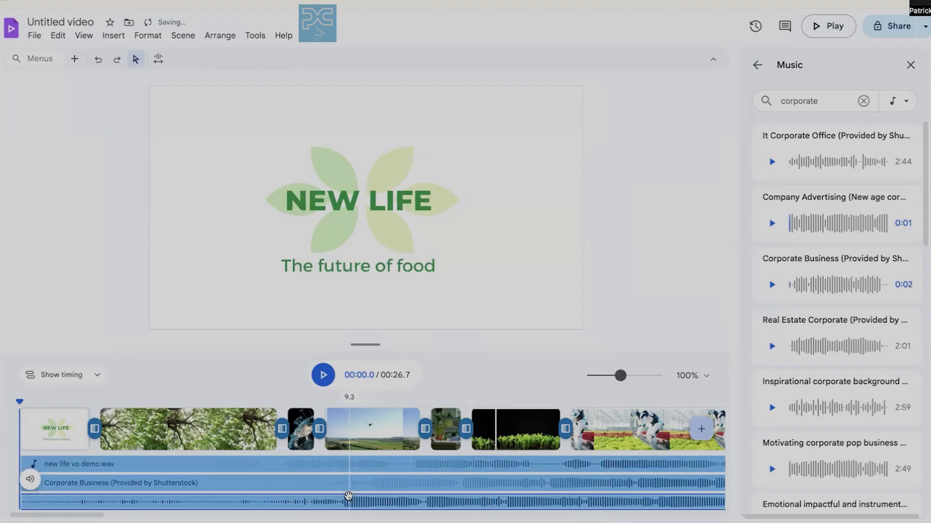
pyautogui.press('Delete')
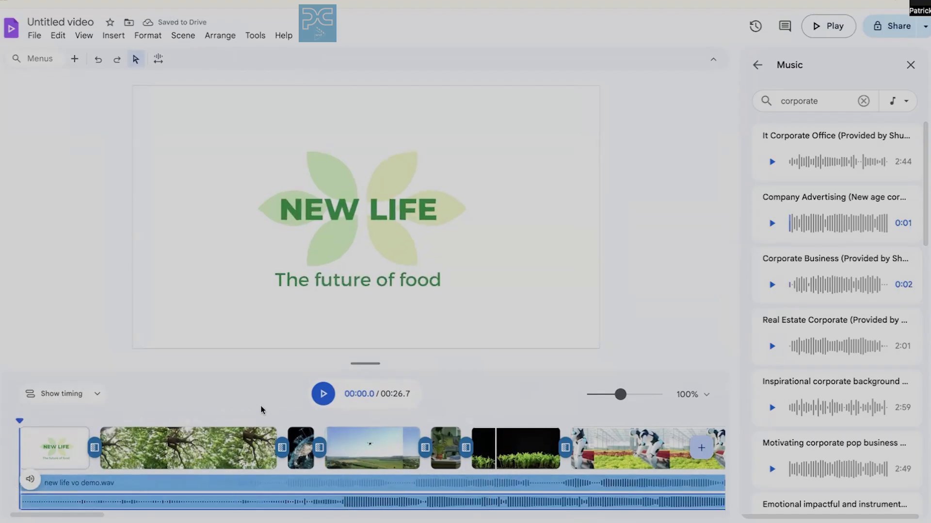
# Step: Play the opening with the inserted music, pause in the tree scene, and close the music library
pyautogui.click(321, 394)
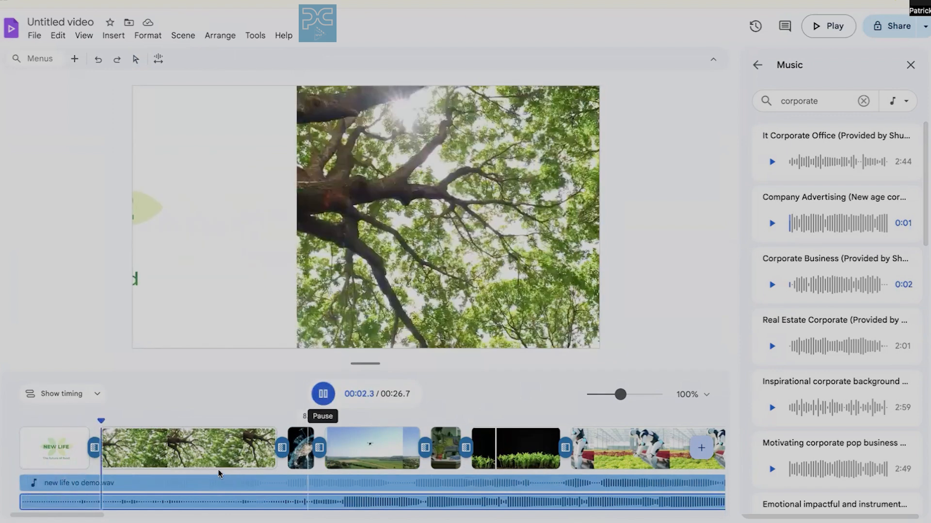
pyautogui.press('space')
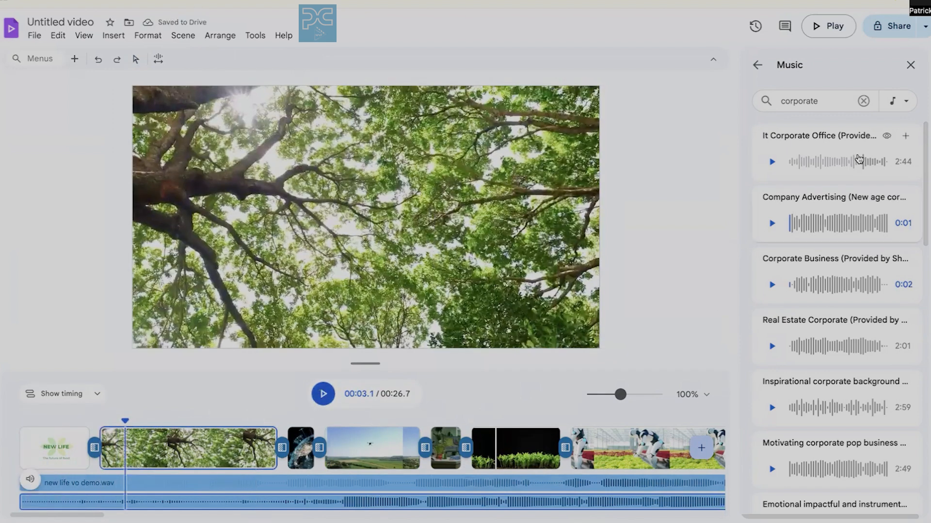
pyautogui.click(911, 64)
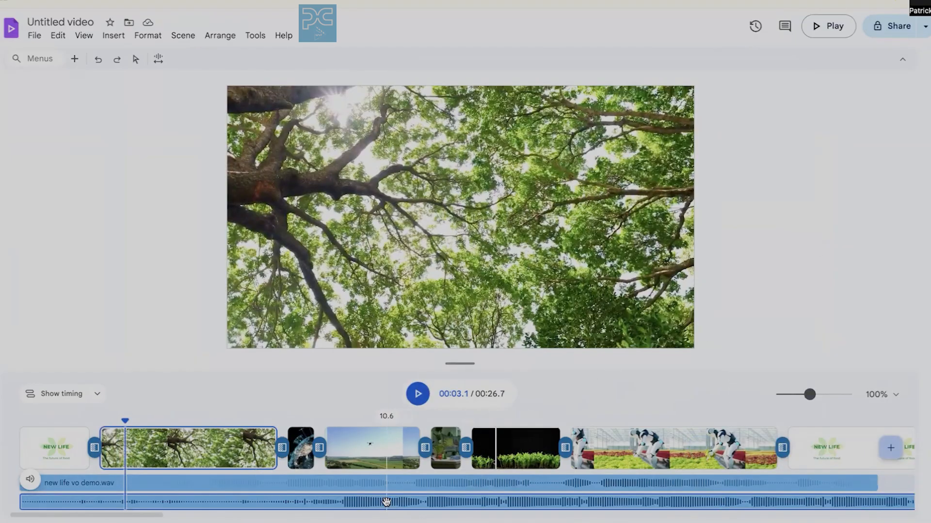
# Step: Show the whole timeline at 5% and examine the Corporate Business track's length against the scenes and voiceover
pyautogui.click(376, 485)
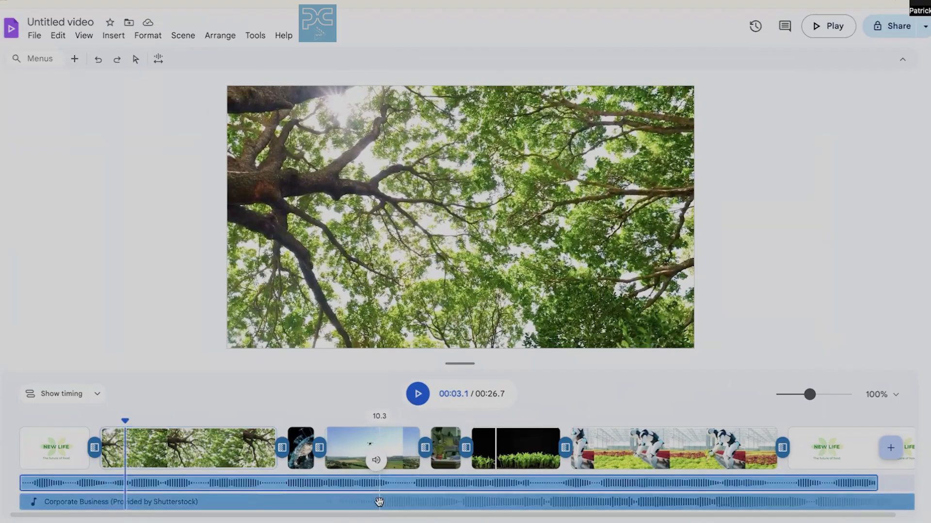
pyautogui.click(378, 502)
pyautogui.moveTo(810, 394); pyautogui.dragTo(767, 394)
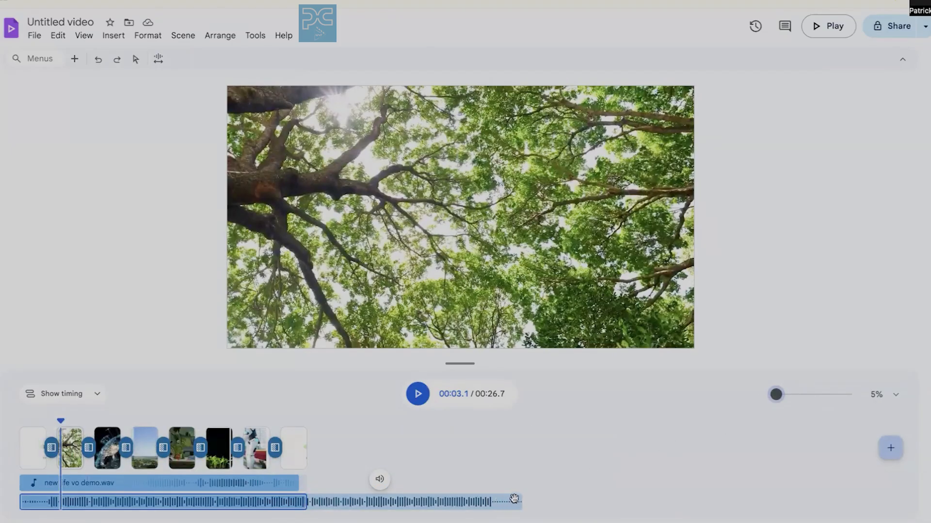
pyautogui.click(550, 494)
pyautogui.click(297, 502)
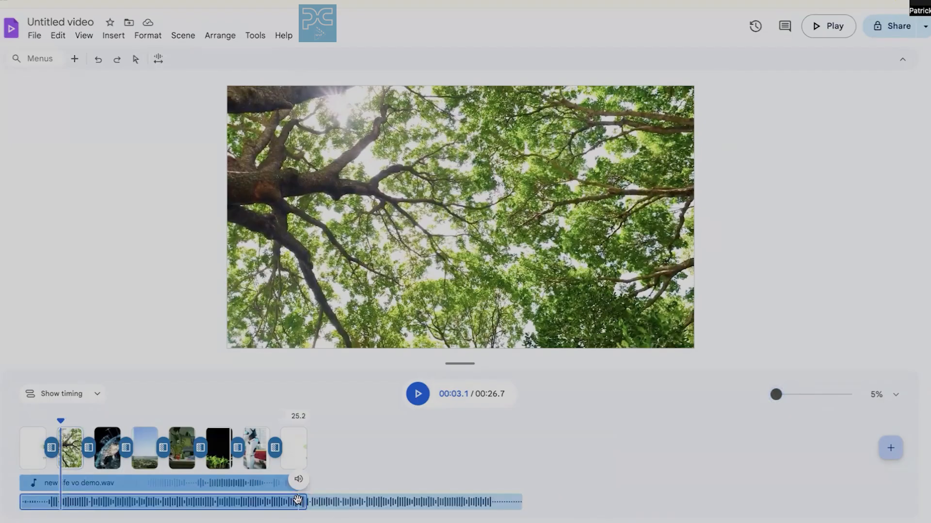
pyautogui.moveTo(500, 501); pyautogui.dragTo(485, 478)
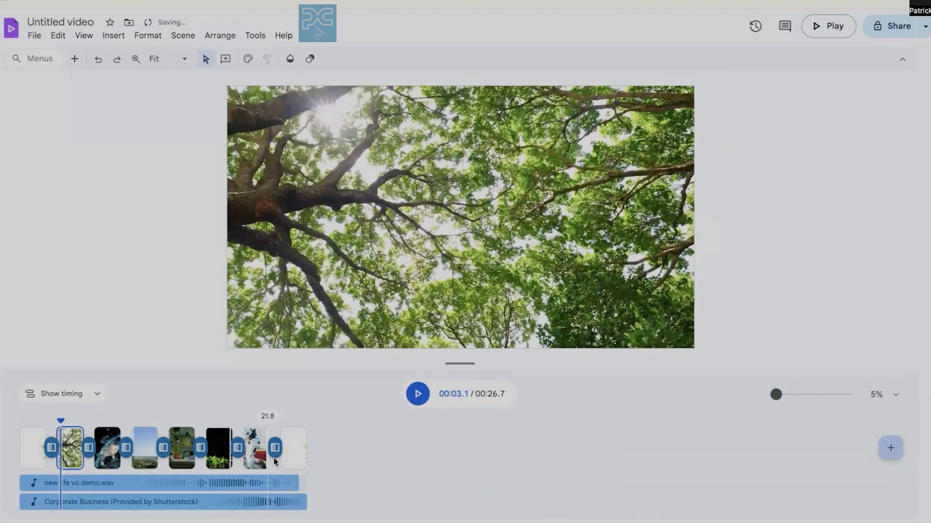
# Step: Play the opening from the start of the video and stop on the voiceover track
pyautogui.moveTo(60, 421); pyautogui.dragTo(17, 420)
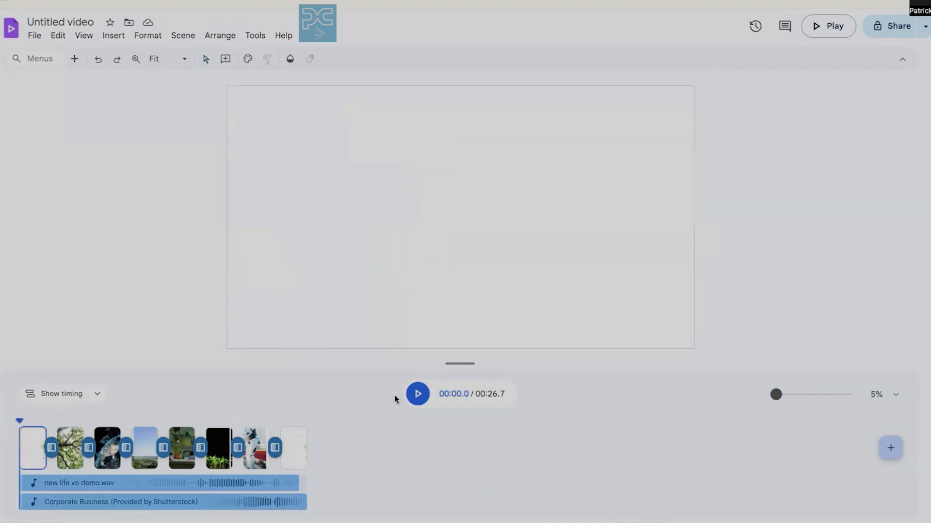
pyautogui.click(407, 394)
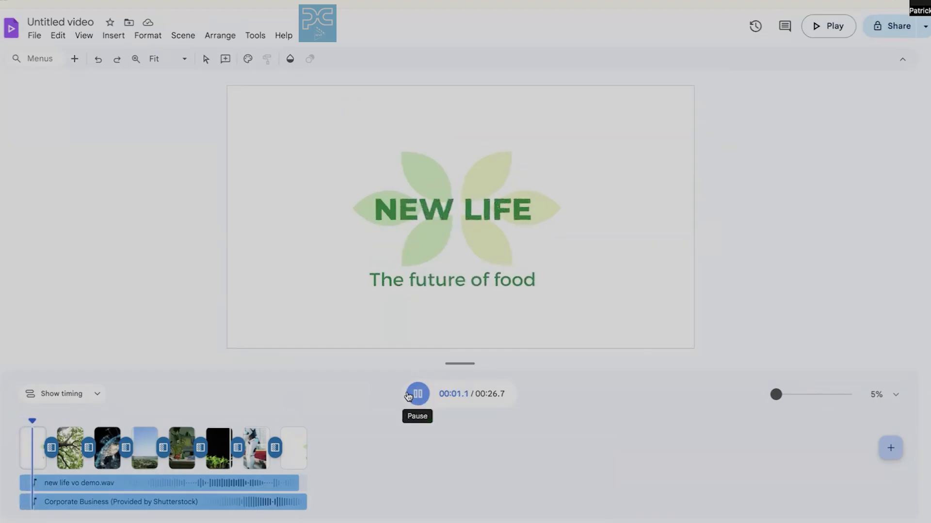
pyautogui.click(255, 483)
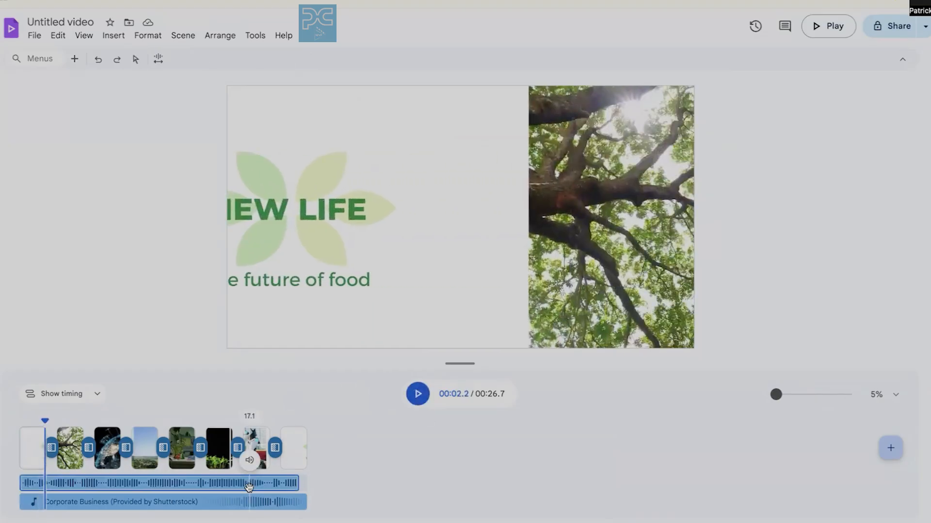
pyautogui.click(257, 39)
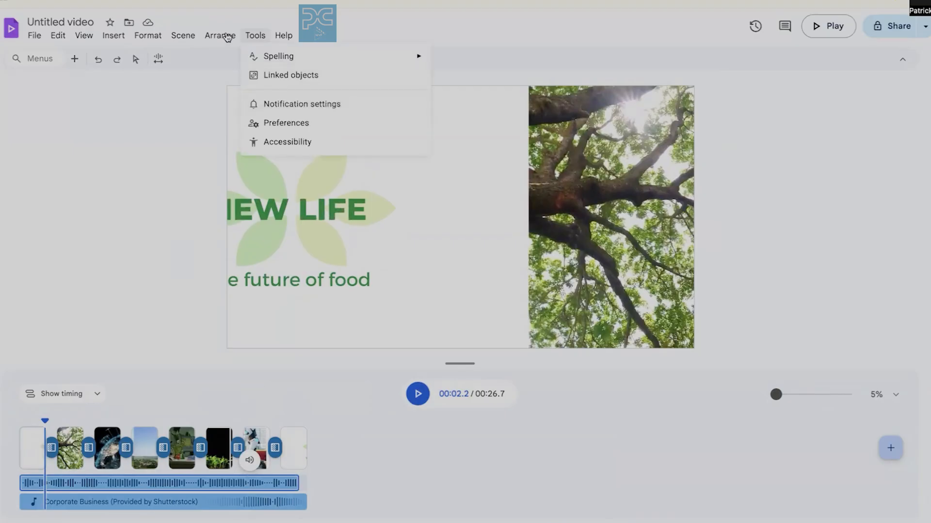
pyautogui.moveTo(222, 35)
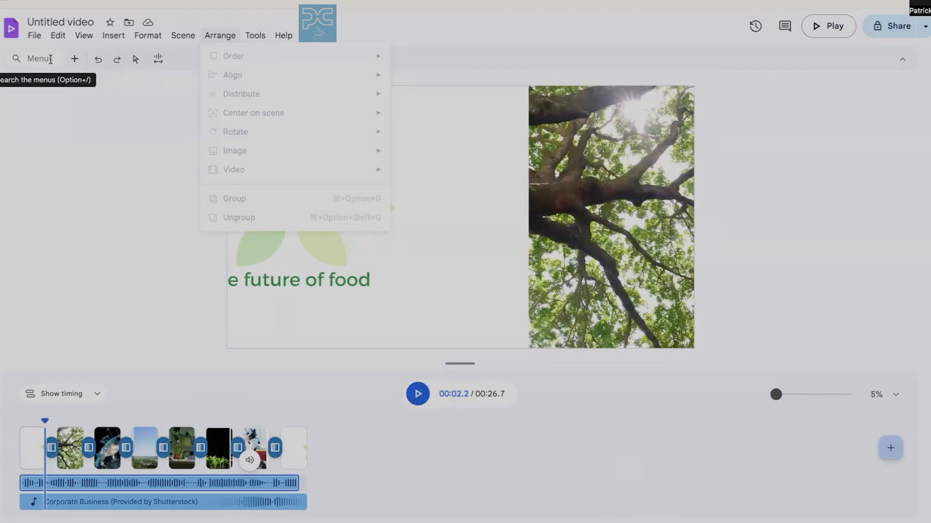
pyautogui.moveTo(59, 38)
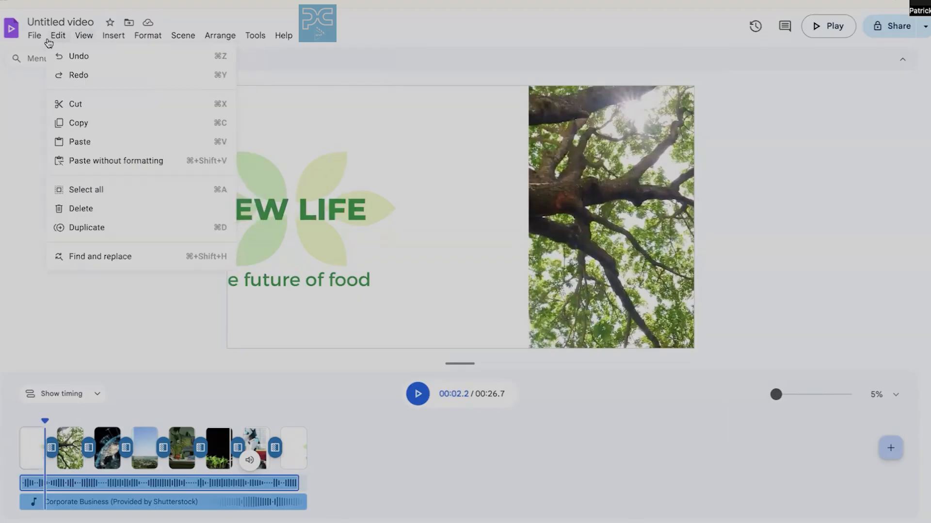
pyautogui.click(147, 321)
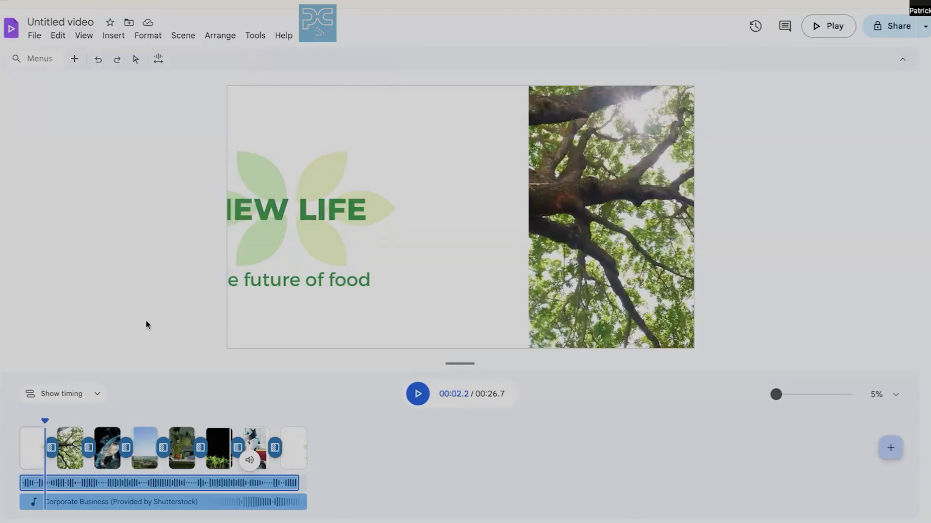
# Step: Open the sound balancing settings for all tracks and set the Corporate Business volume to 37%
pyautogui.rightClick(216, 507)
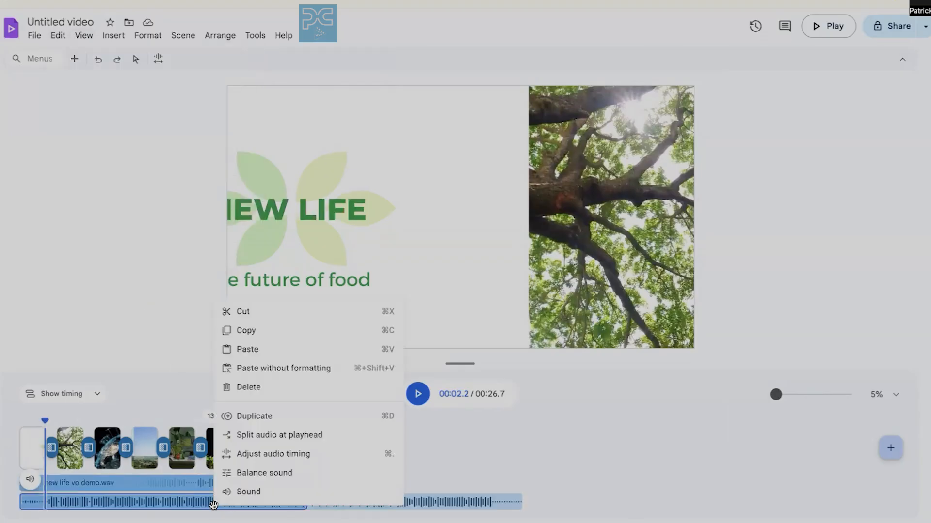
pyautogui.click(257, 474)
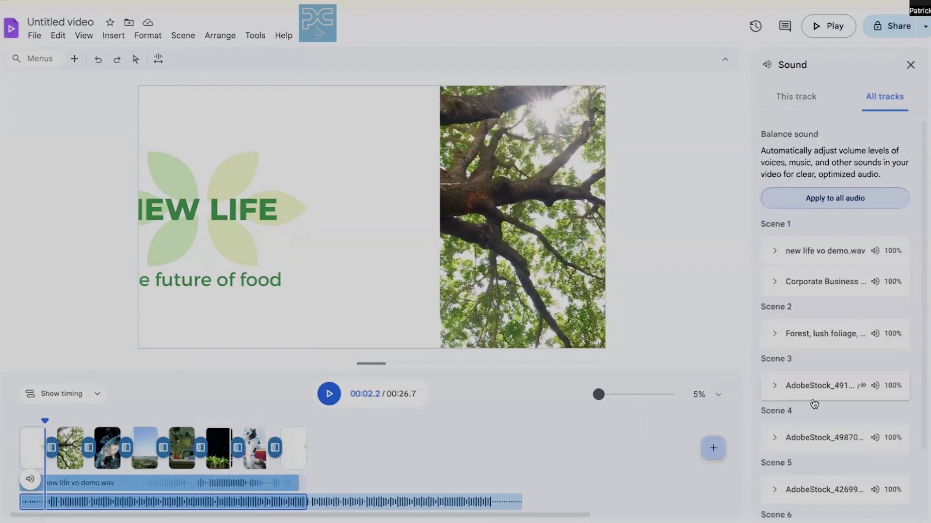
pyautogui.click(777, 286)
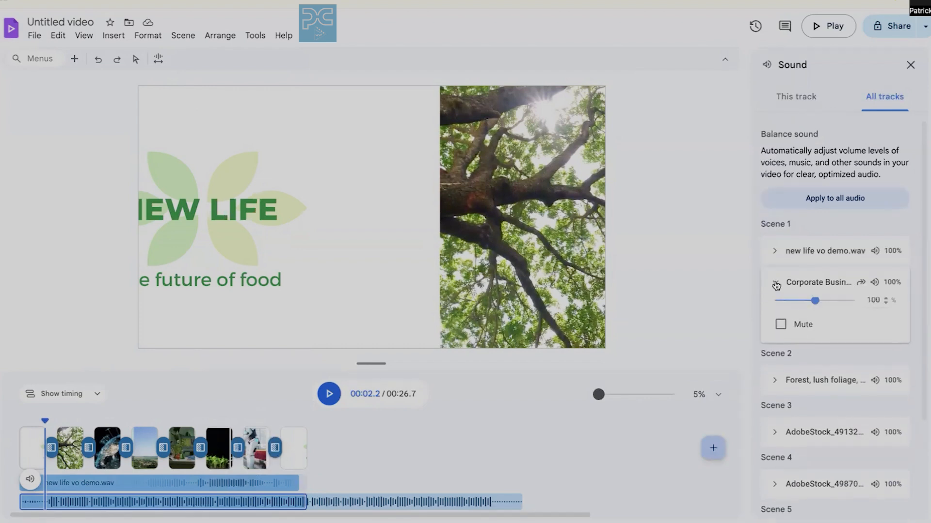
pyautogui.moveTo(815, 314); pyautogui.dragTo(788, 314)
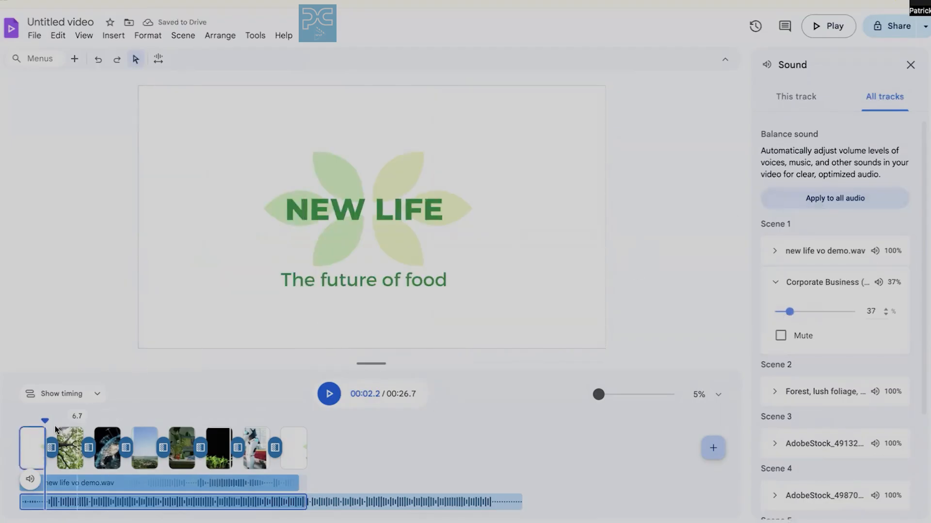
# Step: Play the video from its start and set the Corporate Business volume to 61%
pyautogui.click(19, 427)
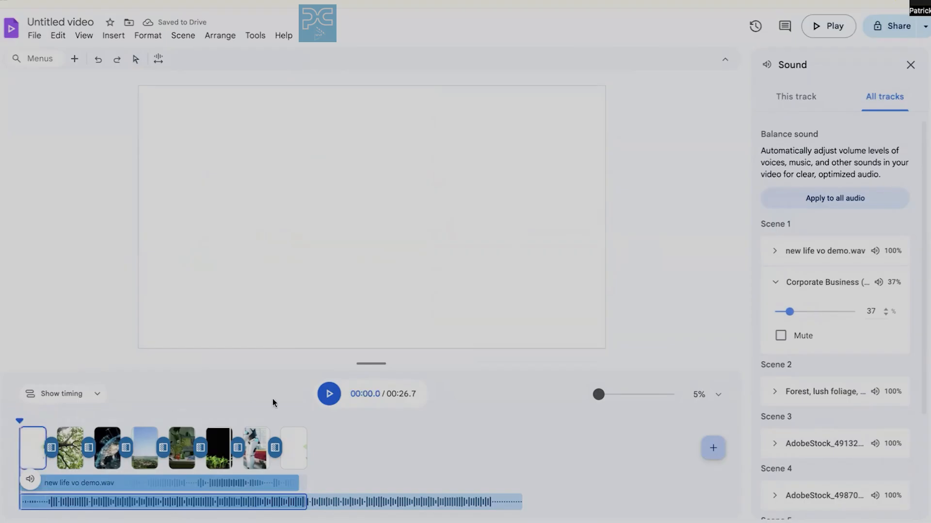
pyautogui.click(329, 394)
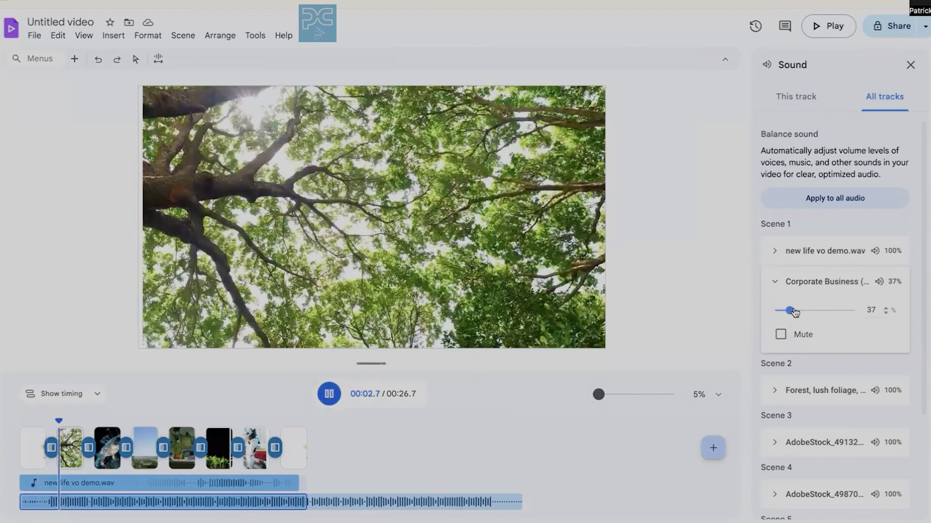
pyautogui.moveTo(794, 313); pyautogui.dragTo(804, 311)
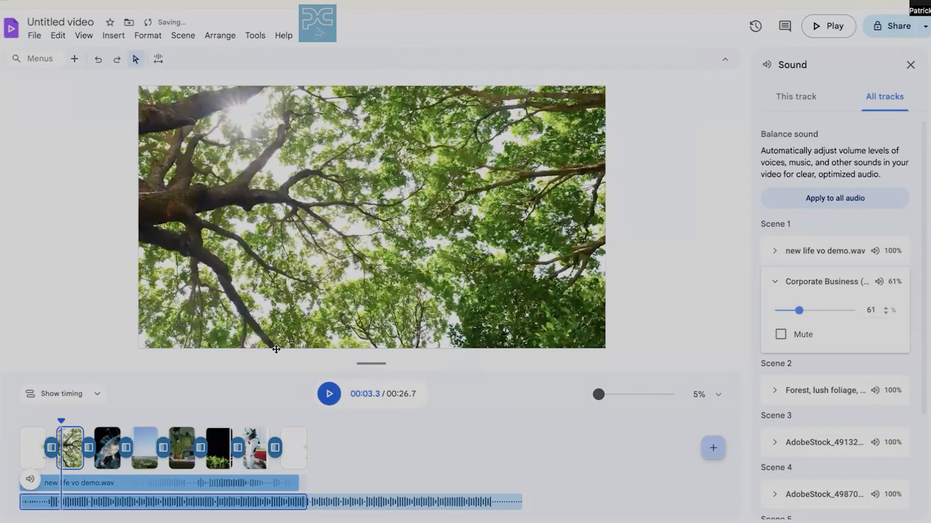
# Step: Replay the opening logo scene from the start to check the music level, and pause it
pyautogui.moveTo(61, 420); pyautogui.dragTo(14, 424)
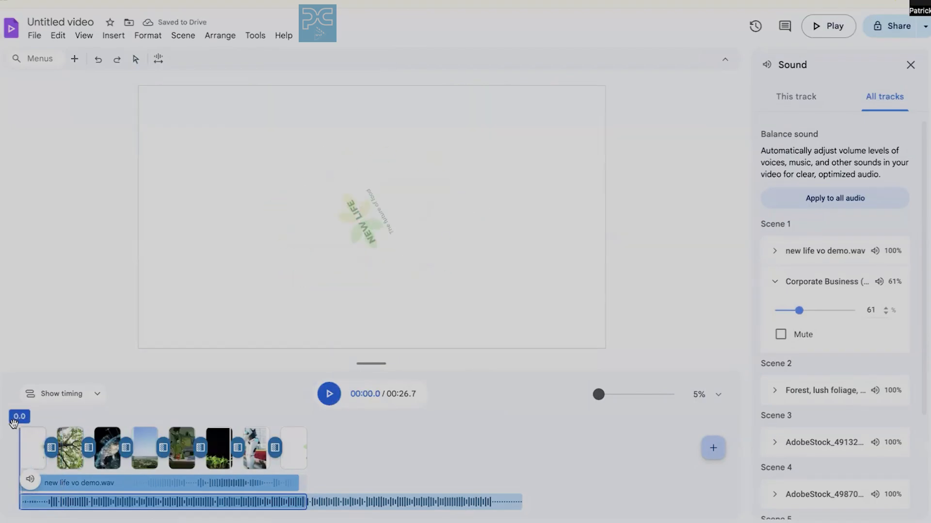
pyautogui.click(329, 393)
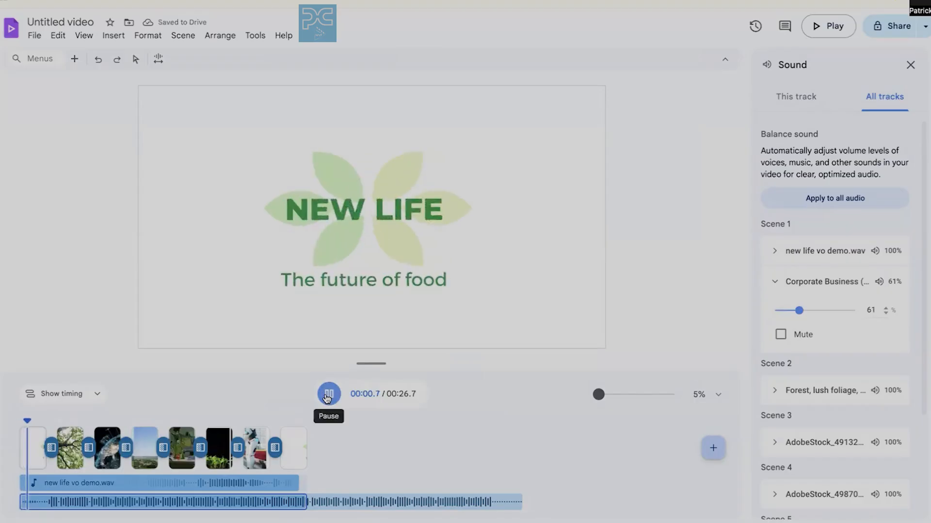
pyautogui.click(329, 393)
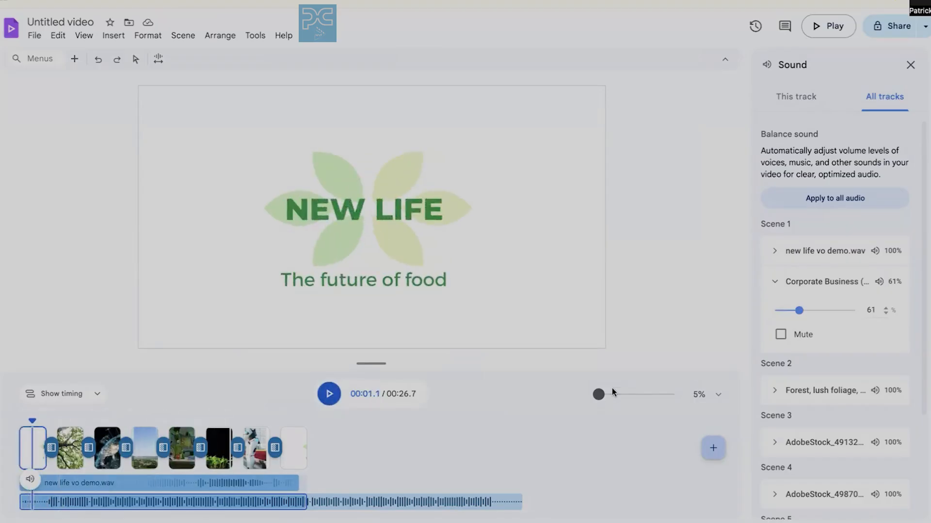
# Step: Return the timeline to 100% and trim the quiet intro off the Corporate Business track, placing it close to the video's start
pyautogui.moveTo(598, 394); pyautogui.dragTo(632, 394)
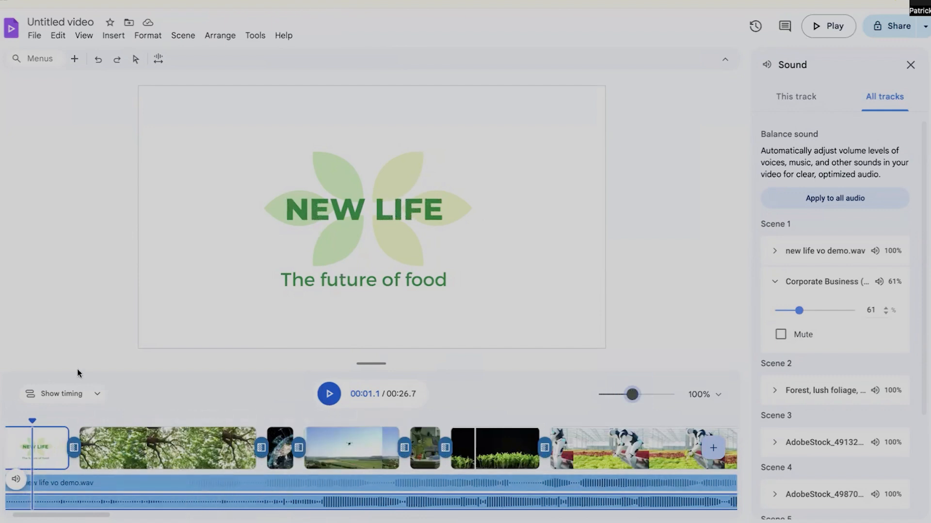
pyautogui.moveTo(43, 503)
pyautogui.mouseDown()
pyautogui.moveTo(374, 502)
pyautogui.moveTo(26, 498)
pyautogui.mouseUp()
# Step: Play the video from its start and raise the Corporate Business track's volume to 71%
pyautogui.moveTo(31, 419); pyautogui.dragTo(12, 417)
pyautogui.click(319, 395)
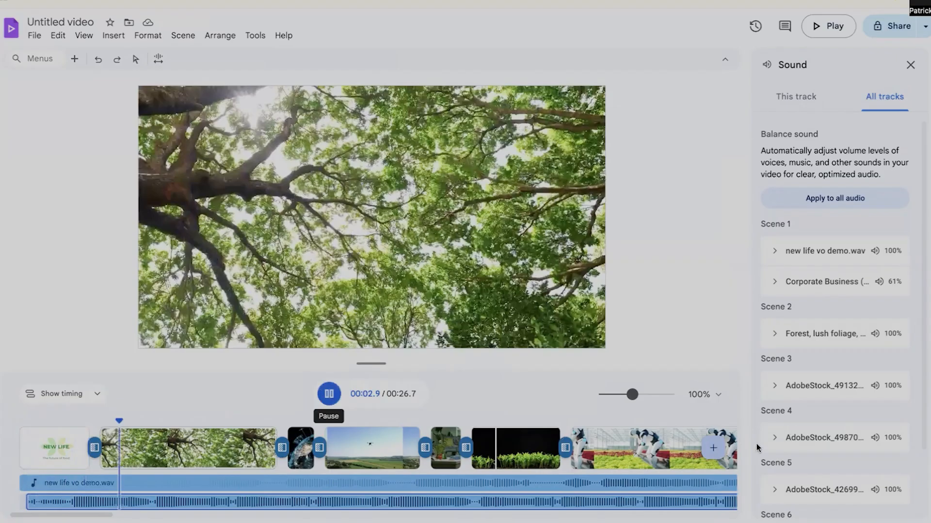
pyautogui.click(776, 284)
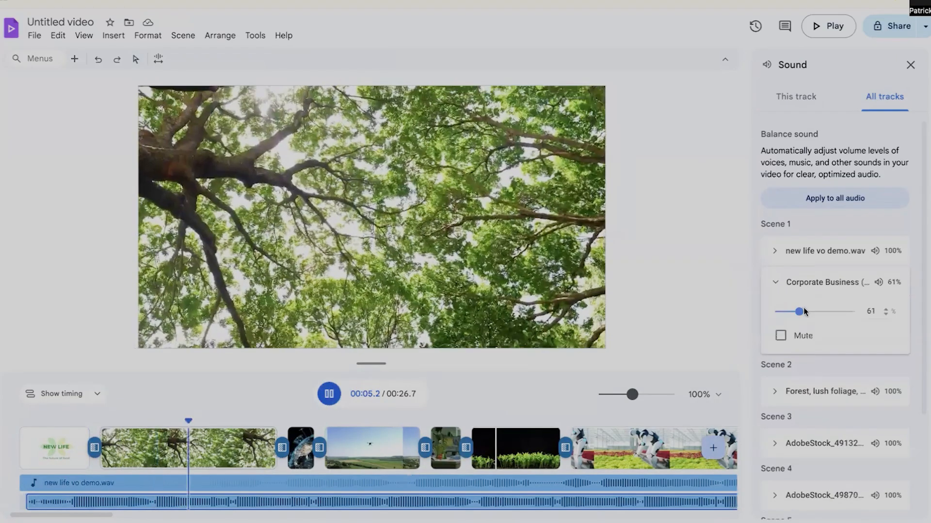
pyautogui.click(801, 311)
pyautogui.moveTo(801, 312); pyautogui.dragTo(804, 312)
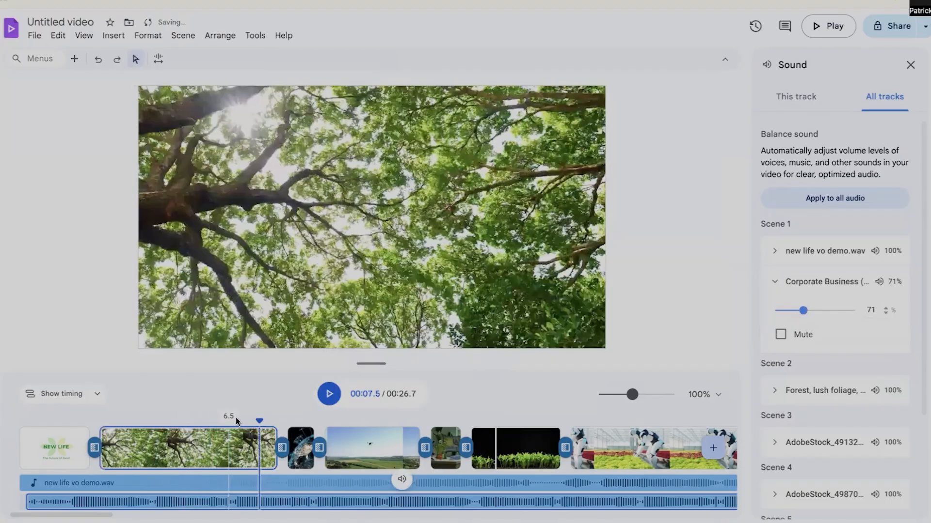
# Step: Continue playback to judge the music under the voiceover, set the Corporate Business volume to 65%, and pause in the seedling scene
pyautogui.click(327, 396)
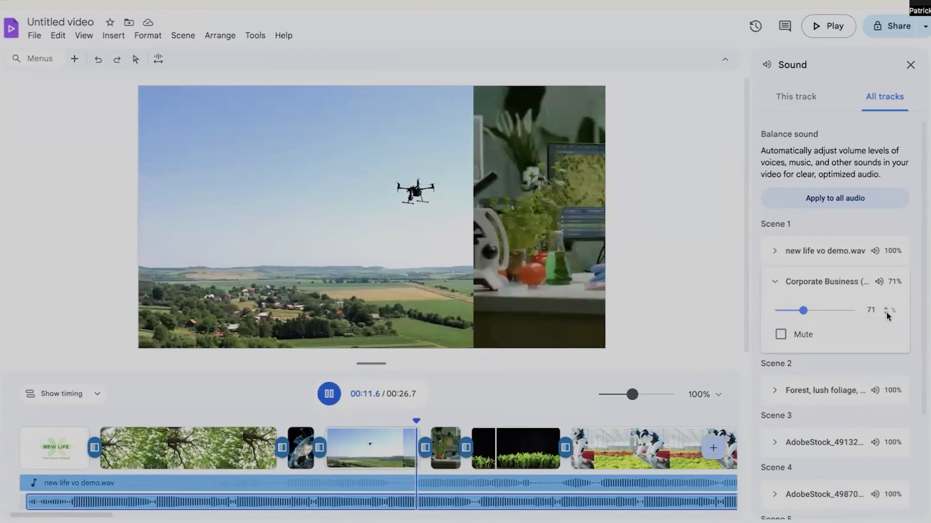
pyautogui.click(886, 312)
pyautogui.click(886, 313)
pyautogui.click(886, 312)
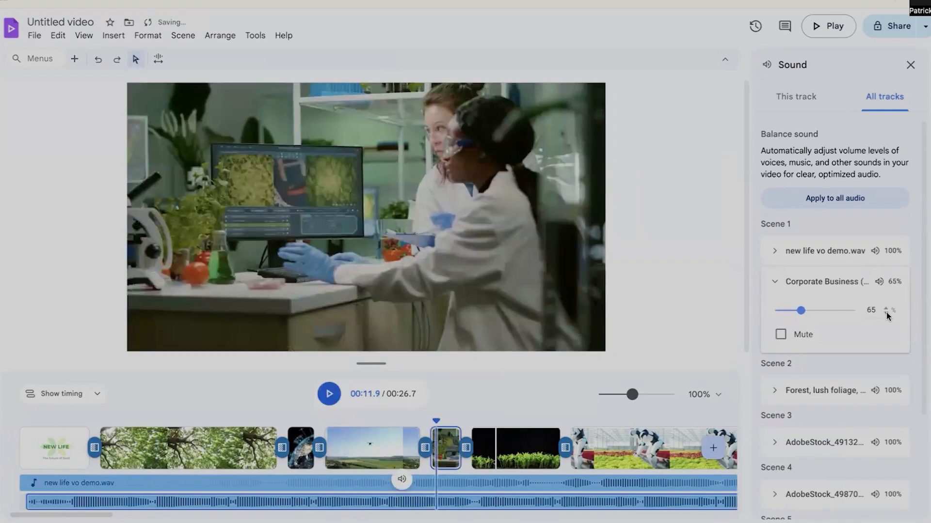
pyautogui.click(326, 392)
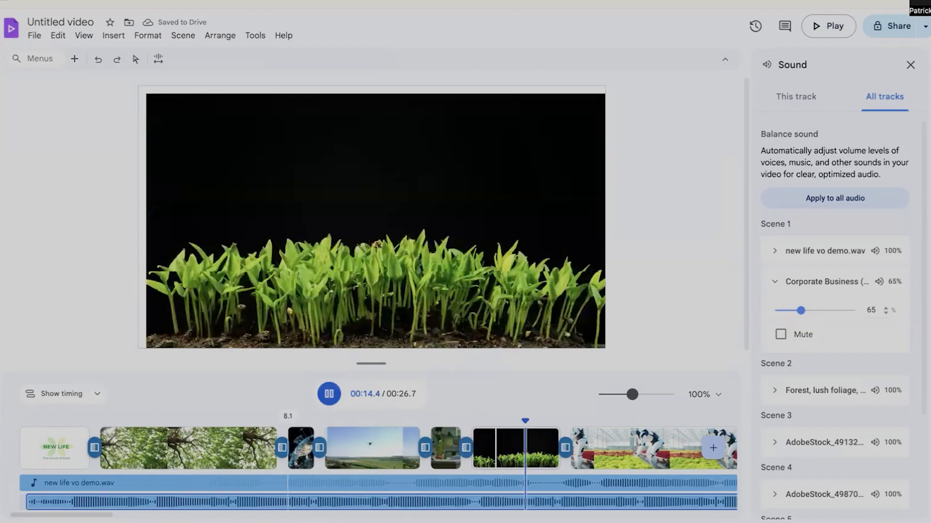
pyautogui.press('space')
# Step: Move the Corporate Business track to the video's start and give it a 1.15 s fade-in and a 1.03 s fade-out
pyautogui.moveTo(207, 502); pyautogui.dragTo(146, 500)
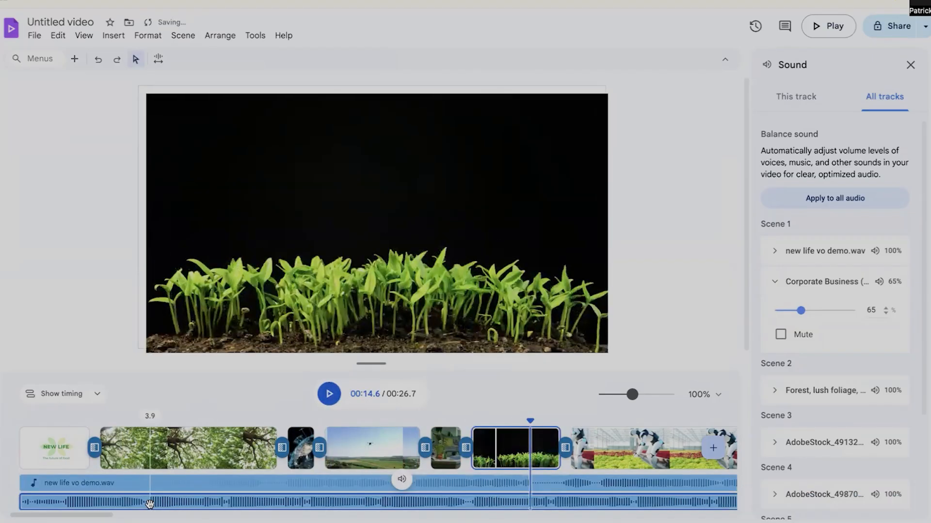
pyautogui.rightClick(146, 499)
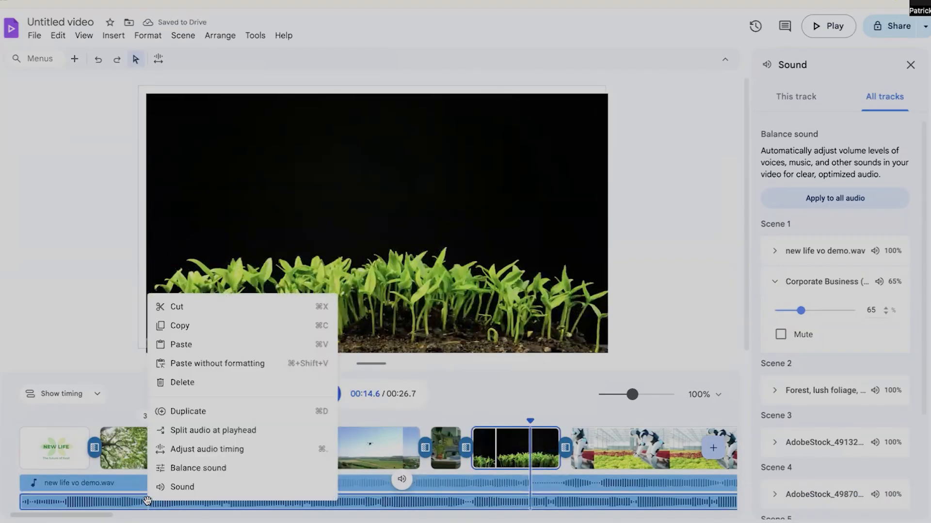
pyautogui.click(182, 488)
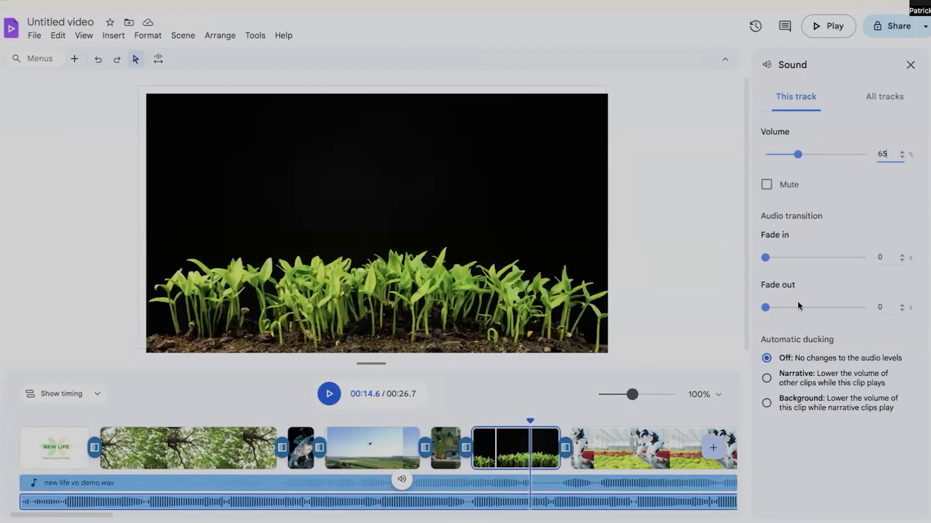
pyautogui.moveTo(765, 308); pyautogui.dragTo(786, 307)
pyautogui.moveTo(765, 258); pyautogui.dragTo(790, 253)
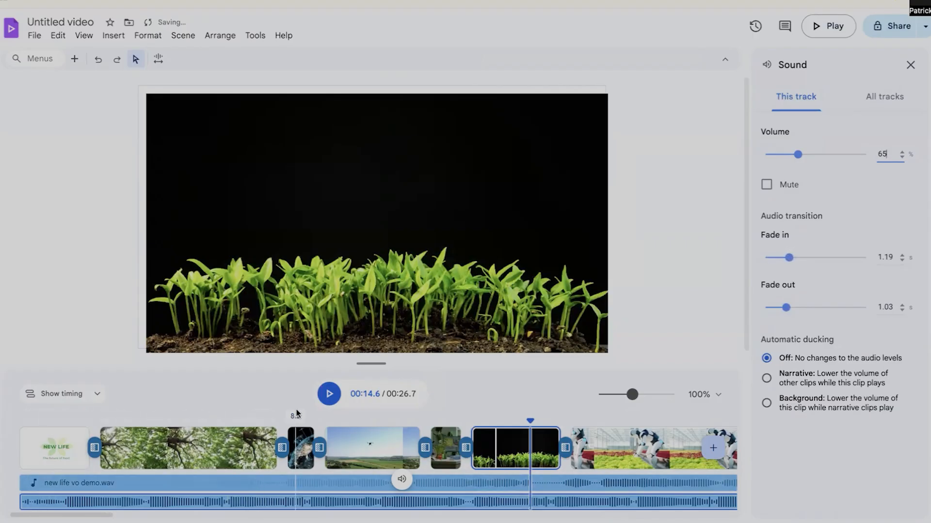
# Step: Play the video through to the closing logo, set the Corporate Business track's automatic ducking to Background, and close the sound settings
pyautogui.click(324, 396)
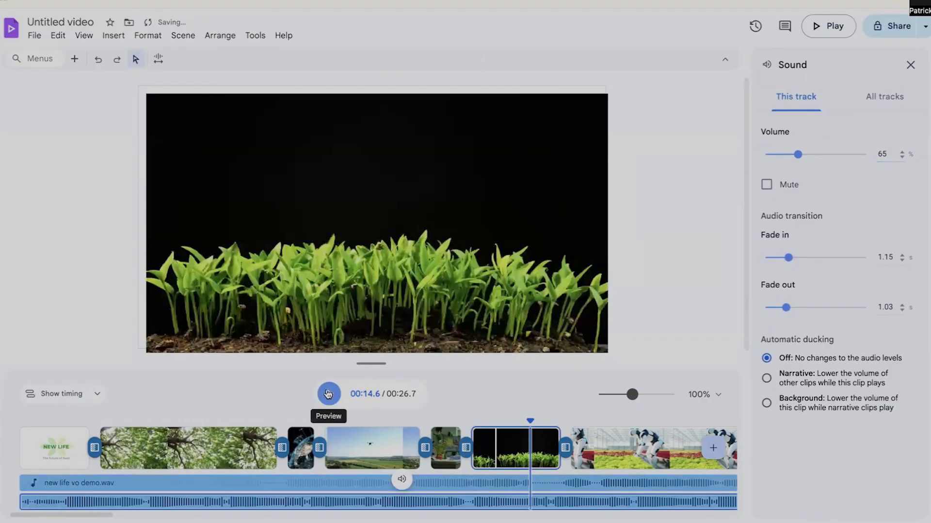
pyautogui.click(328, 394)
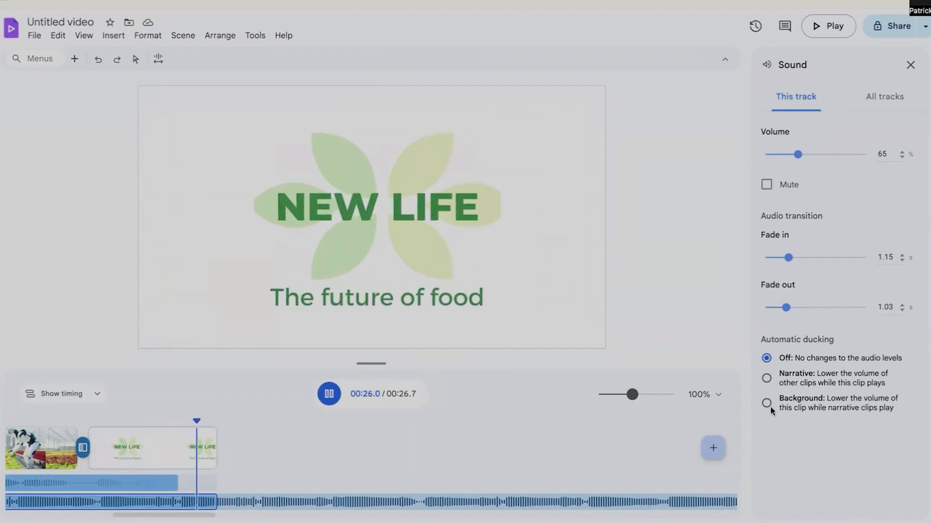
pyautogui.click(766, 402)
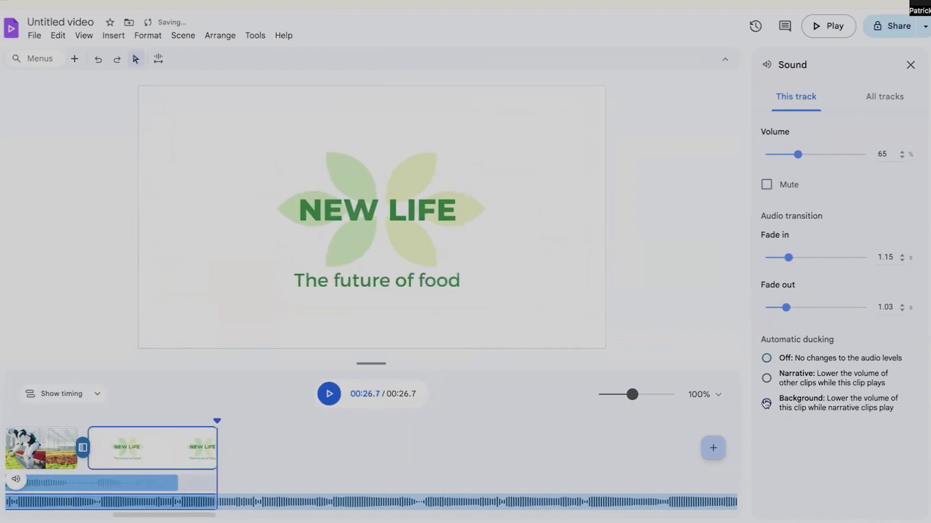
pyautogui.click(329, 394)
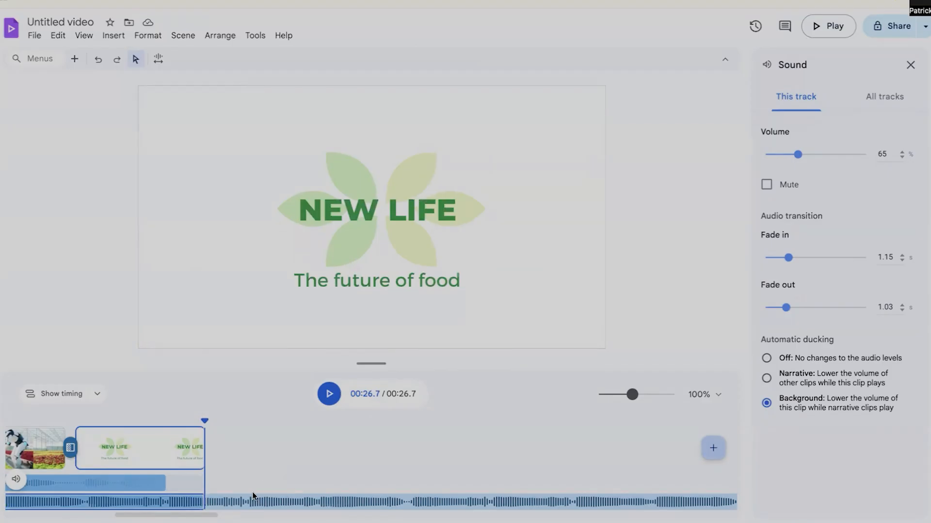
pyautogui.moveTo(191, 515); pyautogui.dragTo(86, 515)
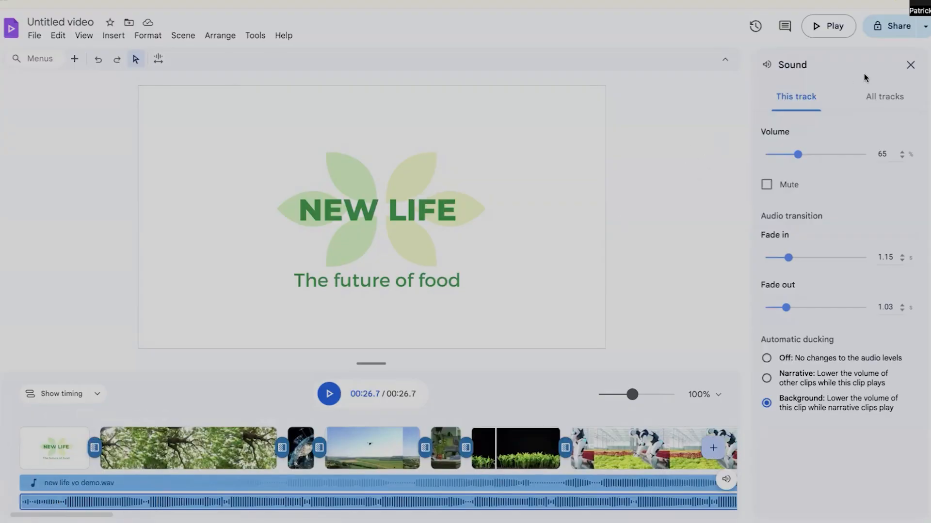
pyautogui.click(910, 65)
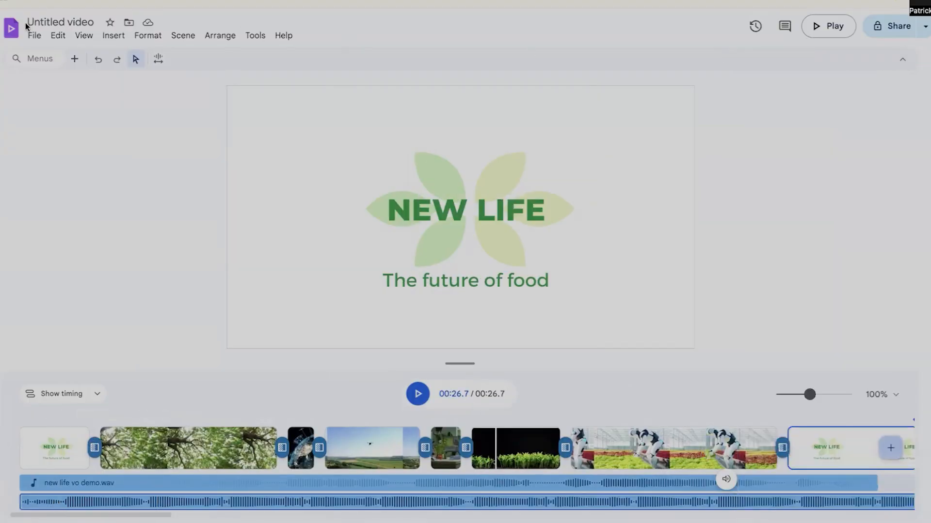
# Step: Create a new blank video with one empty scene
pyautogui.click(34, 35)
pyautogui.click(57, 57)
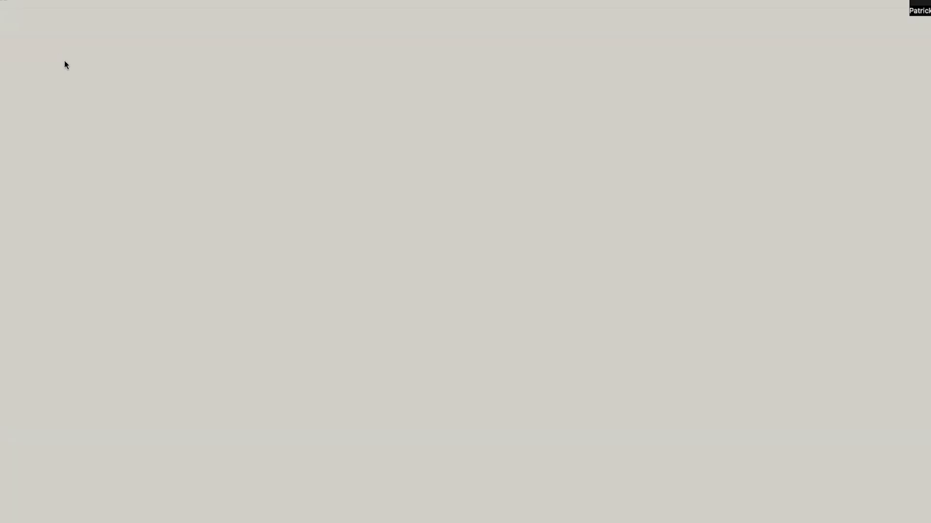
pyautogui.click(274, 373)
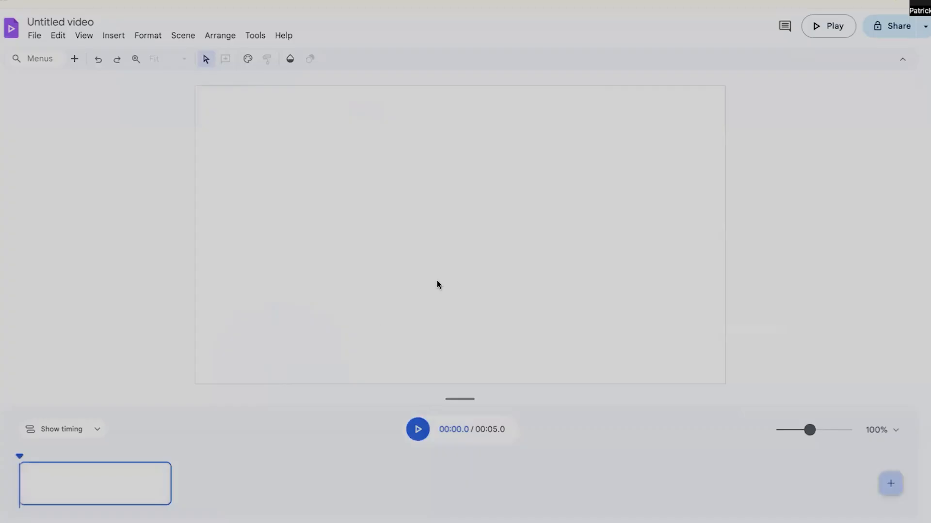
pyautogui.click(176, 39)
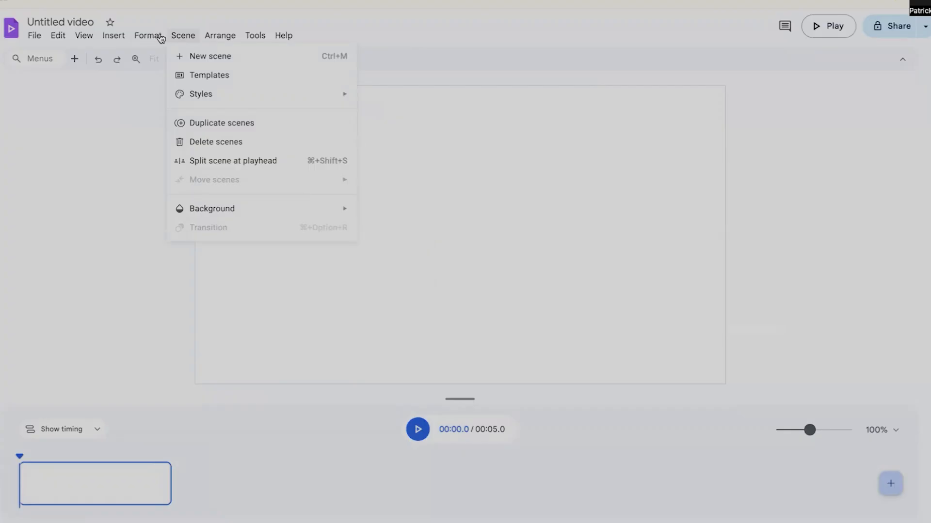
pyautogui.moveTo(113, 39)
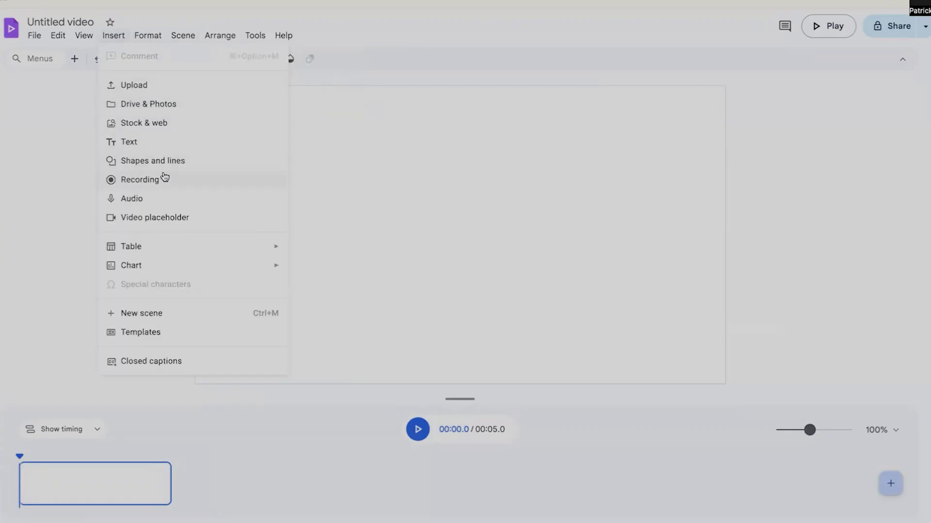
pyautogui.click(171, 219)
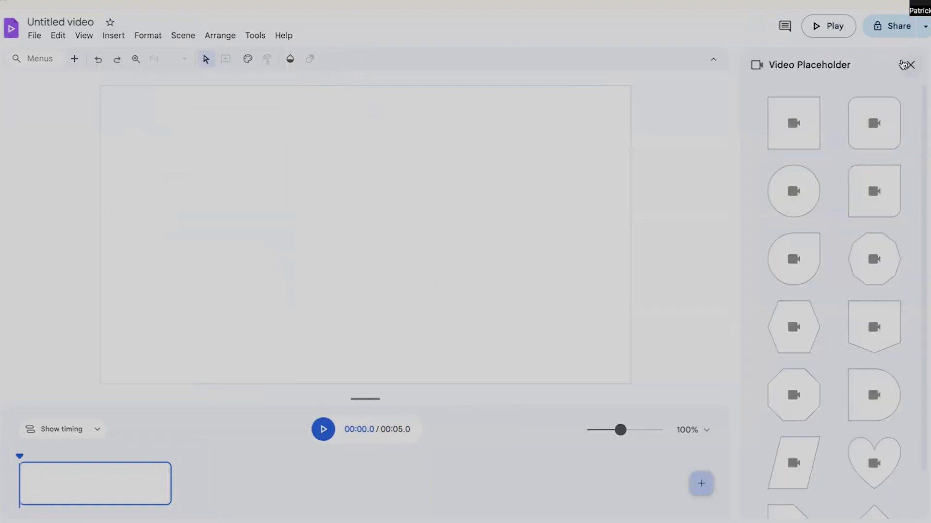
pyautogui.click(910, 65)
# Step: Open voiceover recording and paste the lines "New Life" and "The environment" as the script for scene 1
pyautogui.click(93, 34)
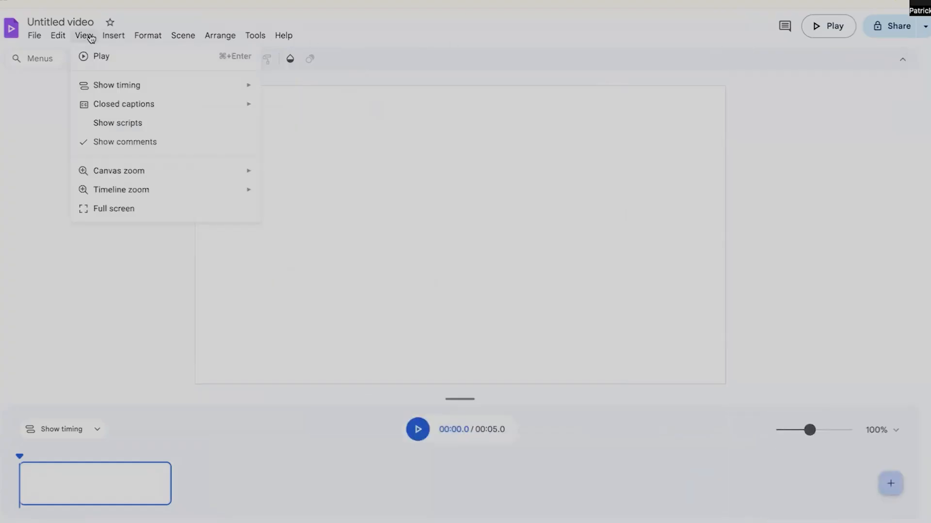
pyautogui.moveTo(103, 34)
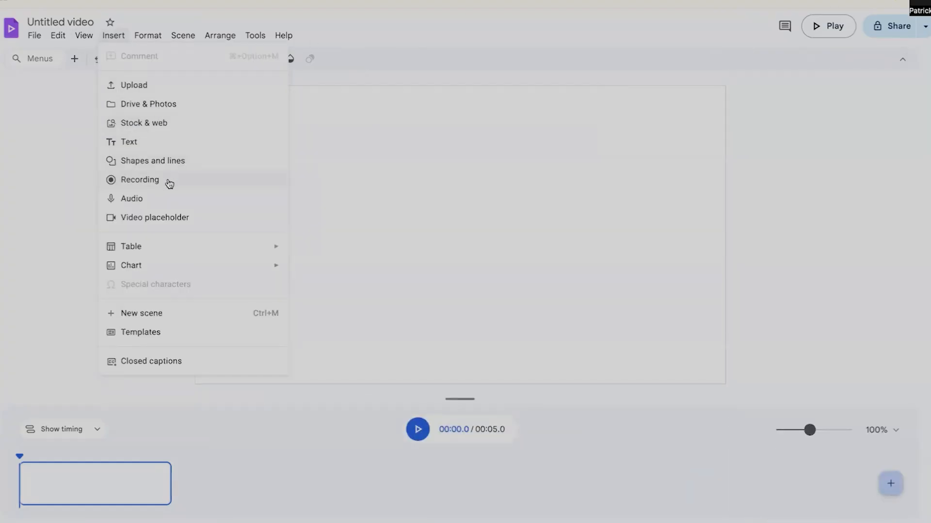
pyautogui.click(169, 198)
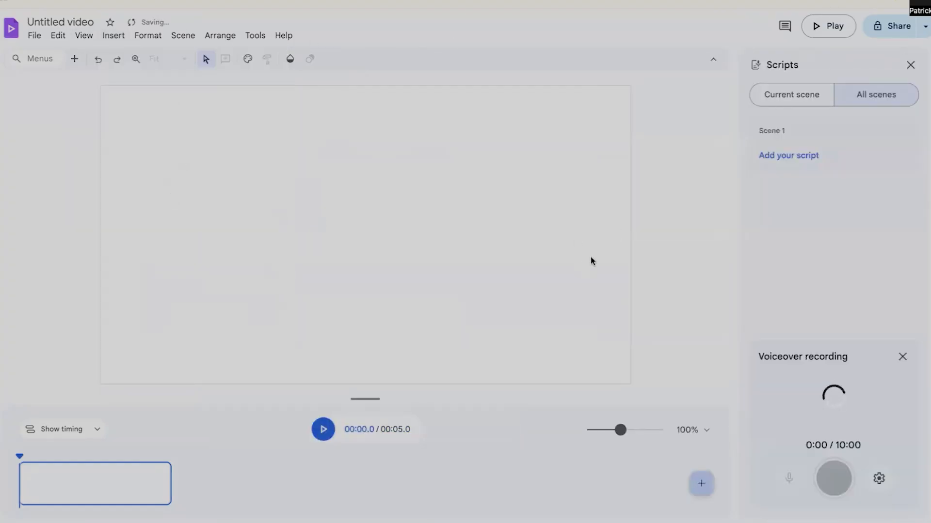
pyautogui.click(785, 156)
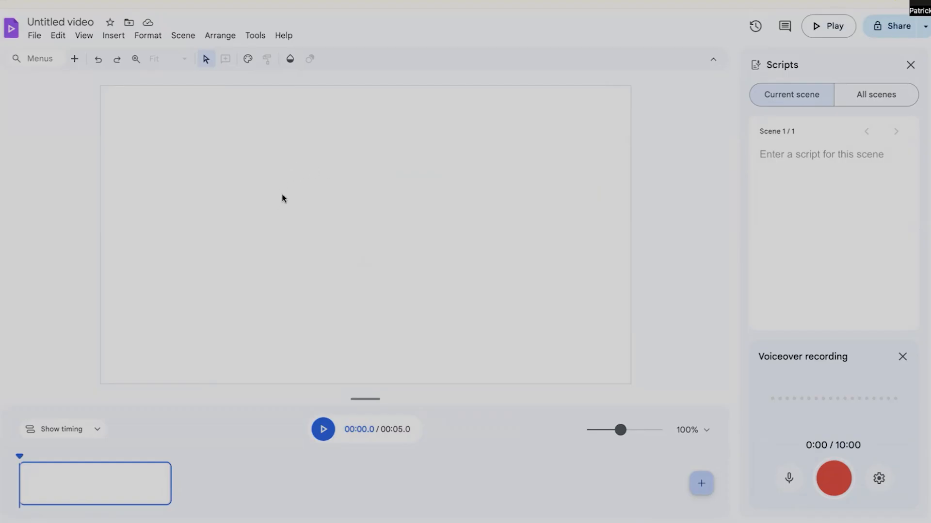
pyautogui.rightClick(805, 217)
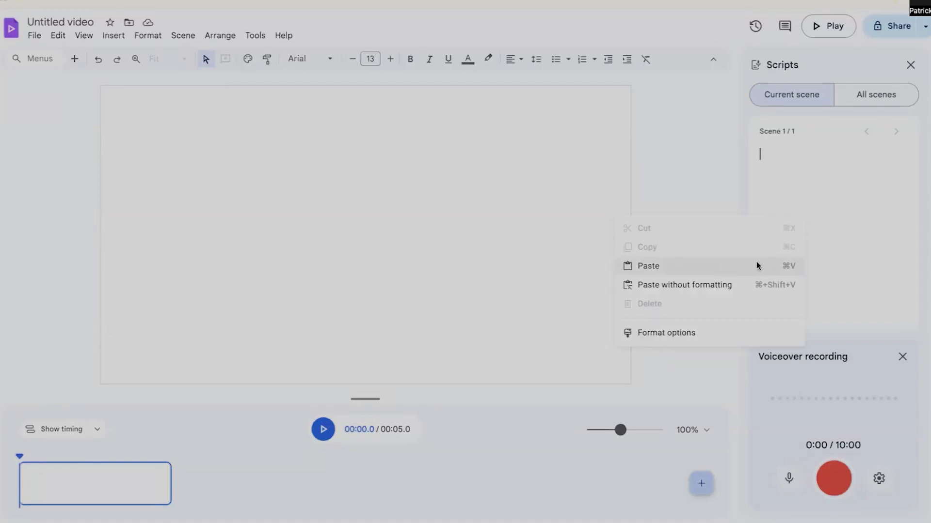
pyautogui.click(757, 264)
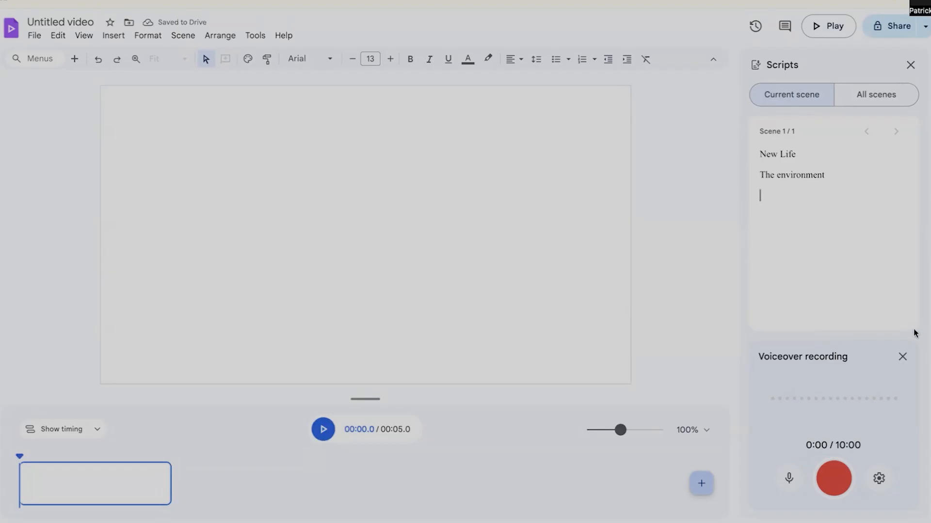
# Step: Close the voiceover recorder, review the script overview for all scenes, and close the scripts
pyautogui.click(902, 357)
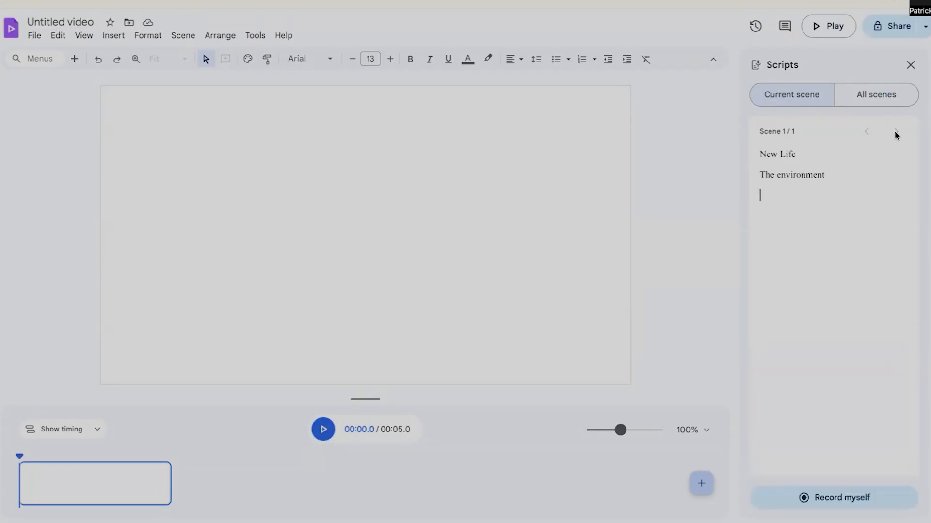
pyautogui.click(882, 97)
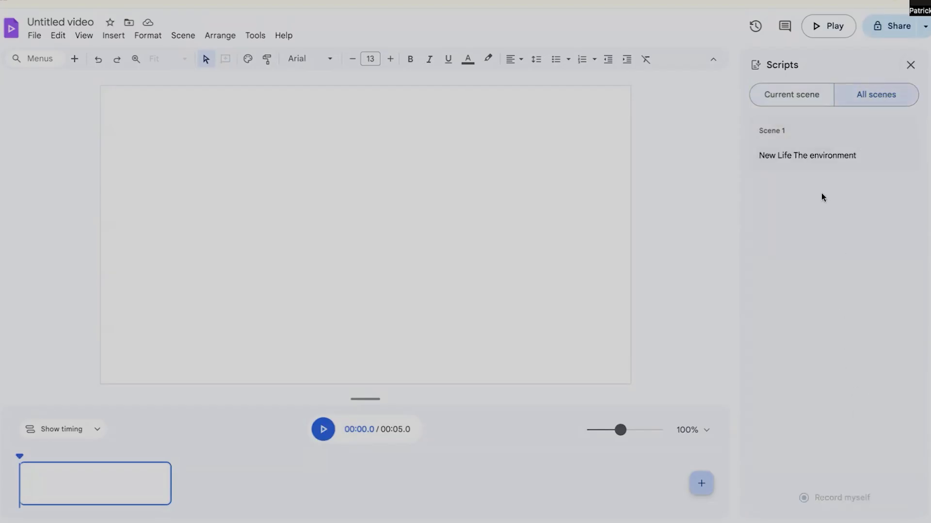
pyautogui.click(820, 95)
pyautogui.click(910, 65)
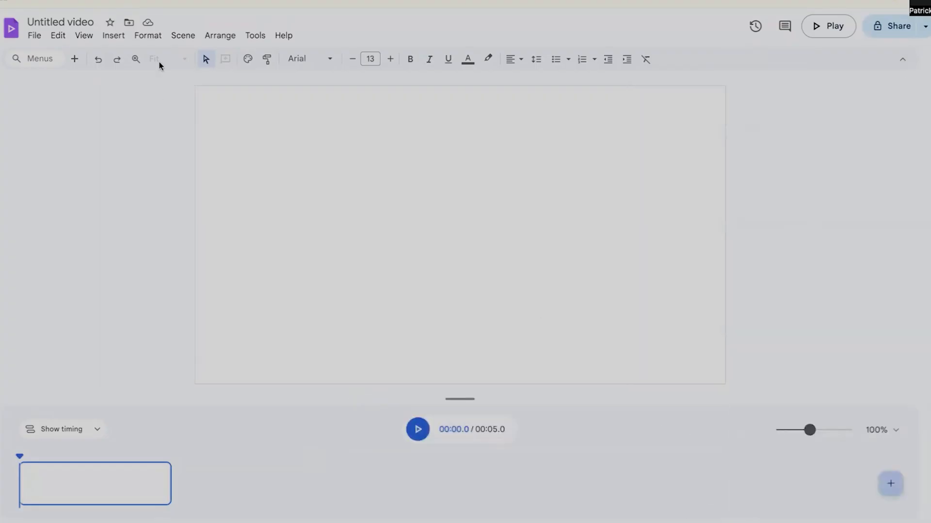
# Step: Reopen the scripts through voiceover recording, dismiss the recorder, and return to the current scene's script after checking all scenes
pyautogui.click(124, 41)
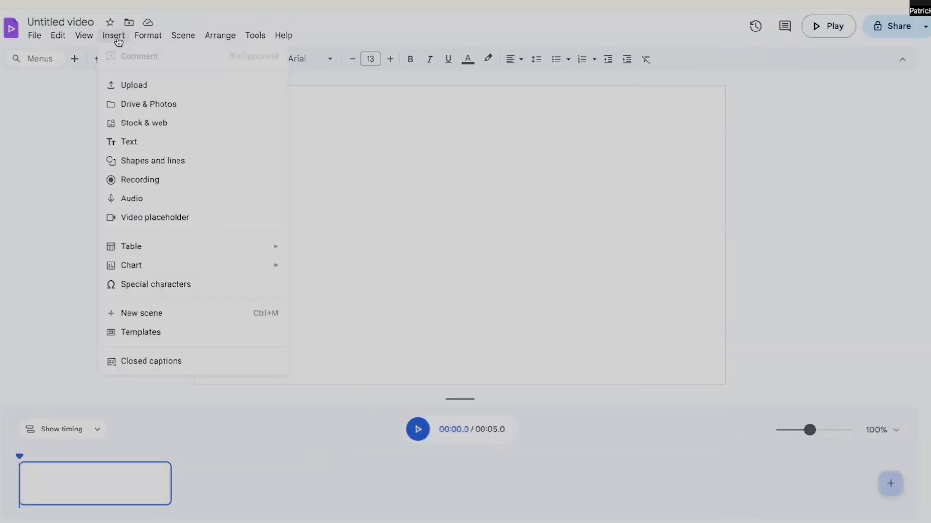
pyautogui.click(146, 201)
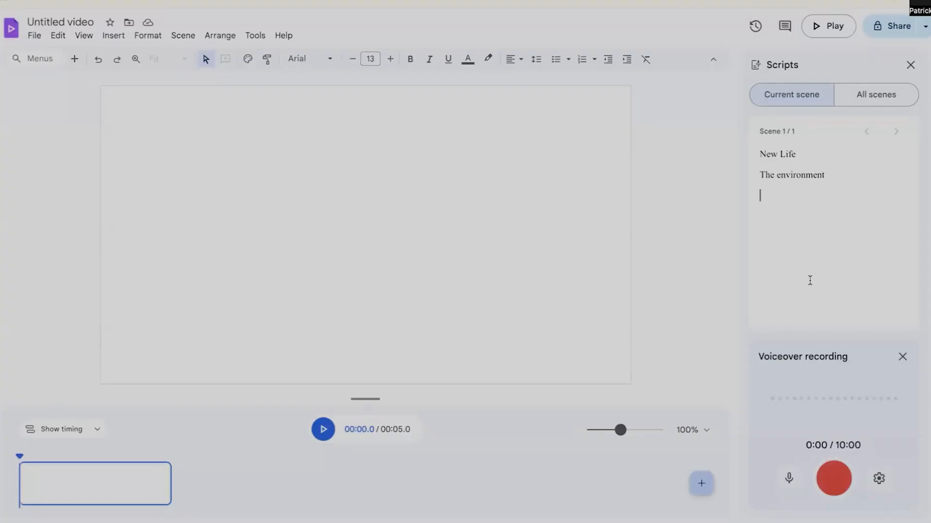
pyautogui.click(902, 357)
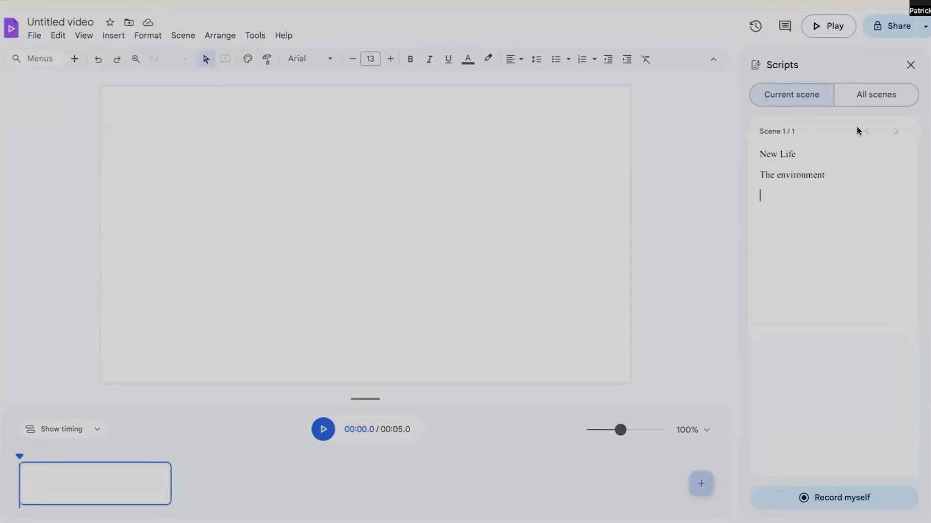
pyautogui.click(846, 96)
pyautogui.click(806, 102)
# Step: Add a second scene and paste "Everyone likes it and so do we" as its script
pyautogui.click(708, 486)
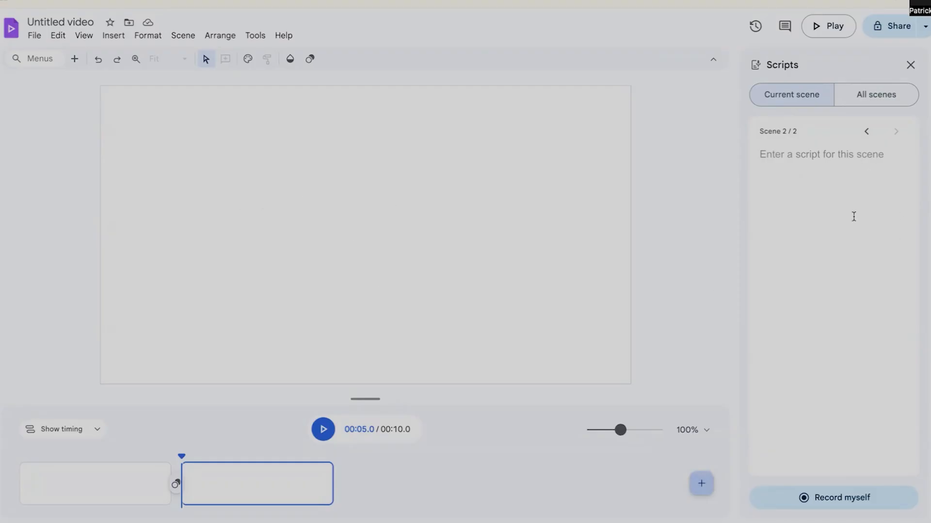
pyautogui.click(827, 209)
pyautogui.rightClick(827, 210)
pyautogui.click(760, 268)
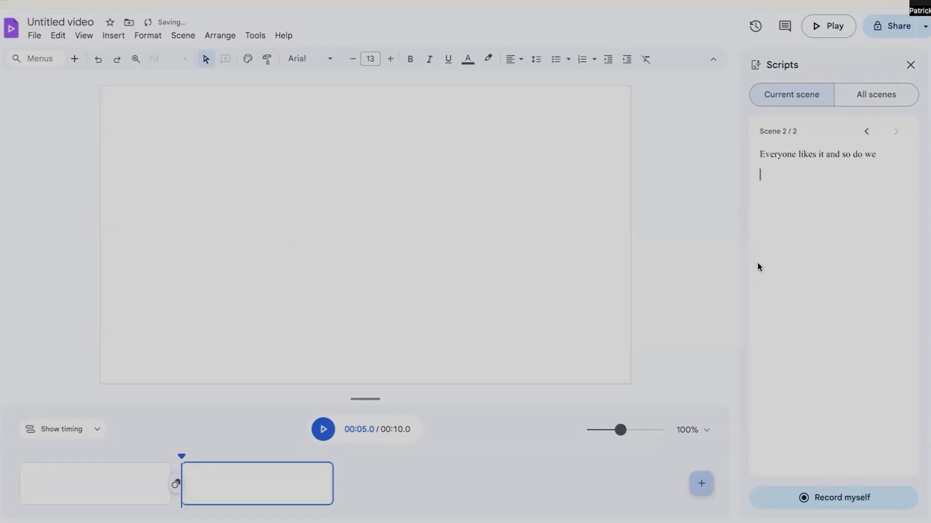
# Step: Add a third scene and paste "That's why we are committed to saving it" as its script
pyautogui.click(705, 479)
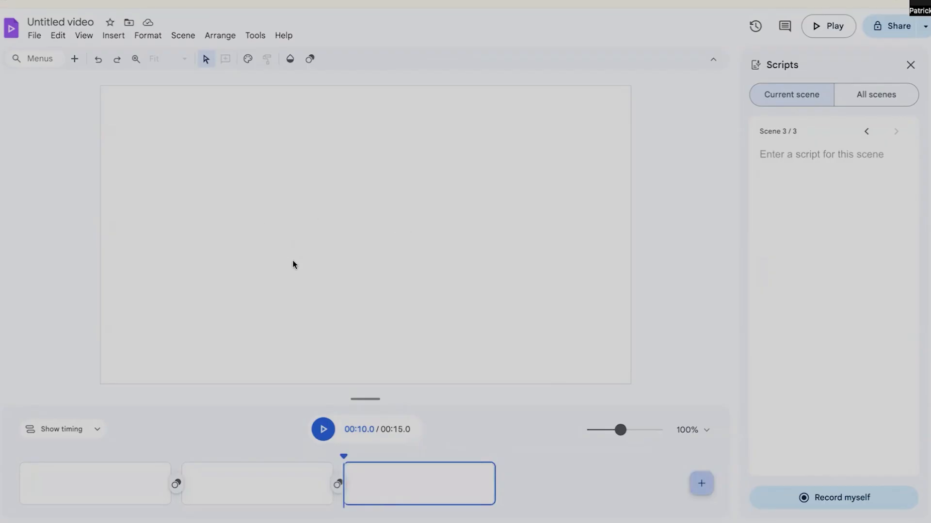
pyautogui.click(817, 255)
pyautogui.rightClick(816, 255)
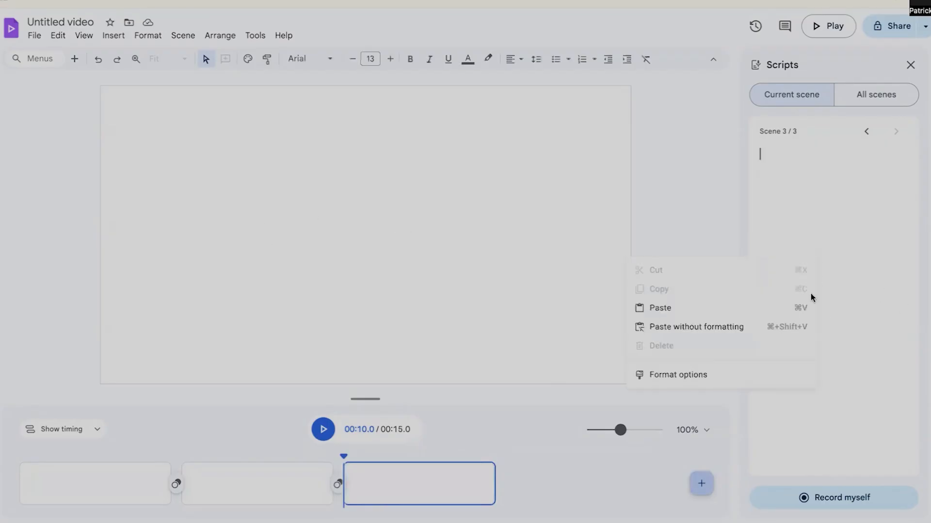
pyautogui.click(770, 322)
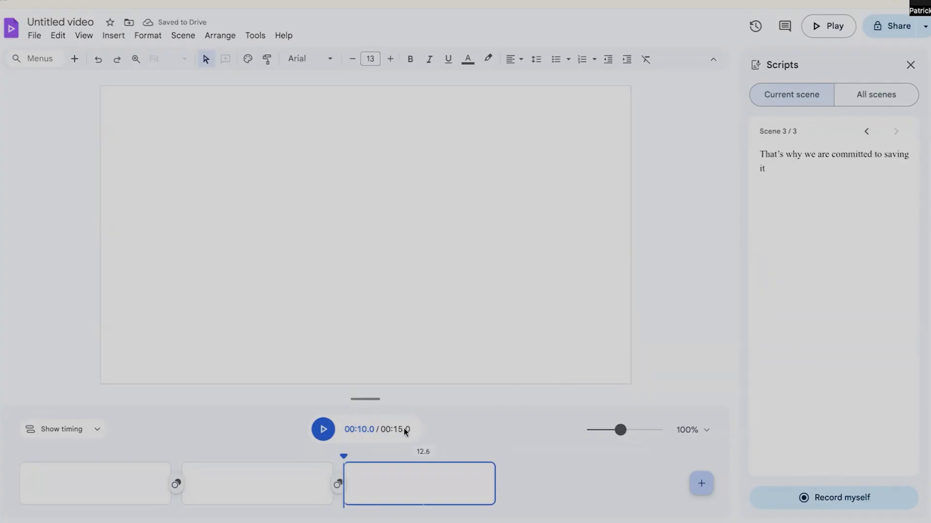
# Step: Insert a rectangular video placeholder in scene 3 and enlarge it to cover the whole scene
pyautogui.click(103, 36)
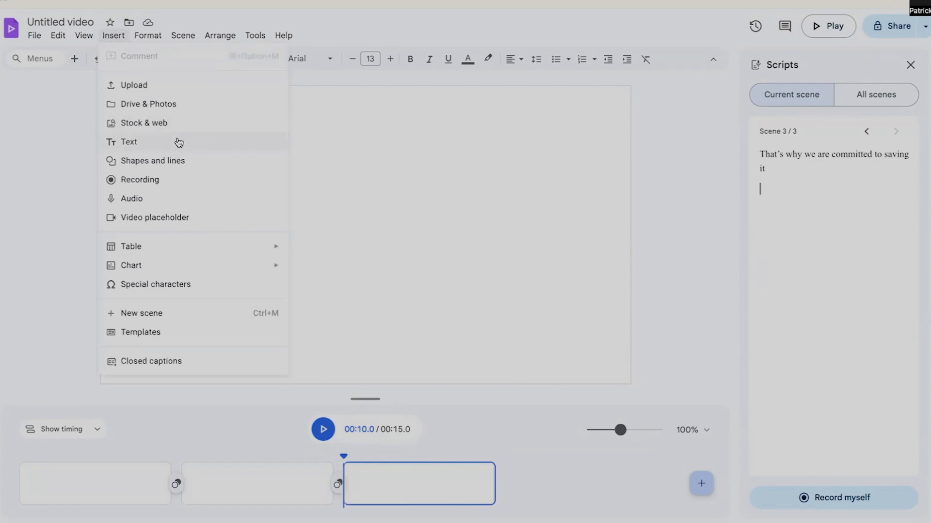
pyautogui.click(188, 217)
pyautogui.click(801, 117)
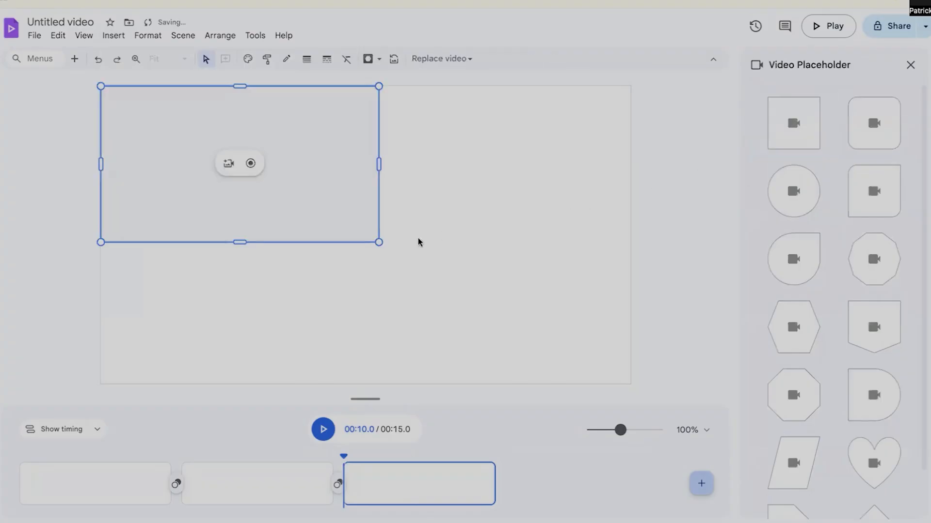
pyautogui.moveTo(374, 246); pyautogui.dragTo(638, 364)
pyautogui.click(370, 235)
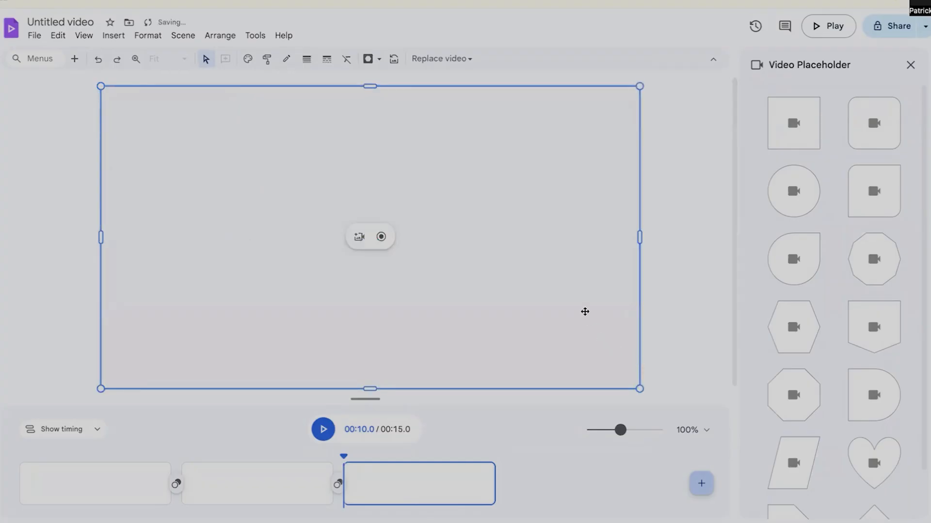
pyautogui.click(910, 64)
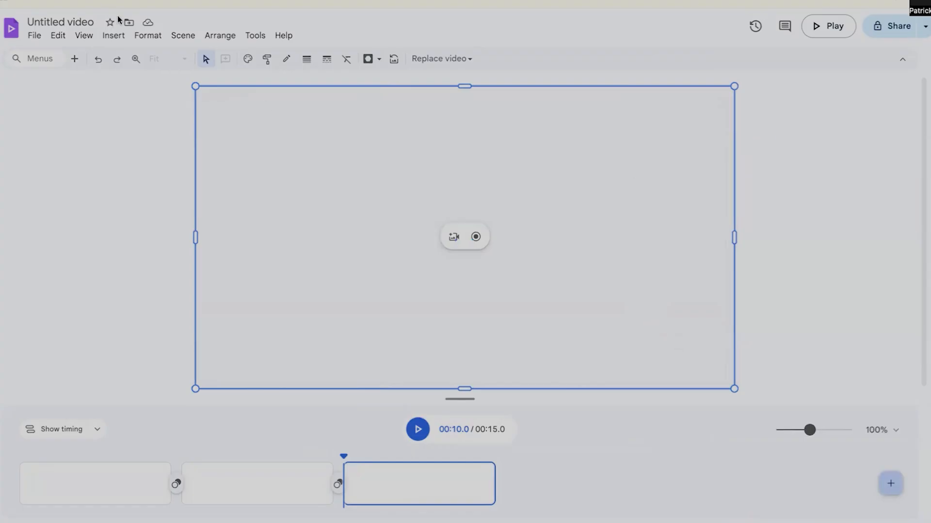
# Step: Add a subtitle text box to scene 3 and move it near the lower edge of the scene
pyautogui.click(114, 35)
pyautogui.click(169, 141)
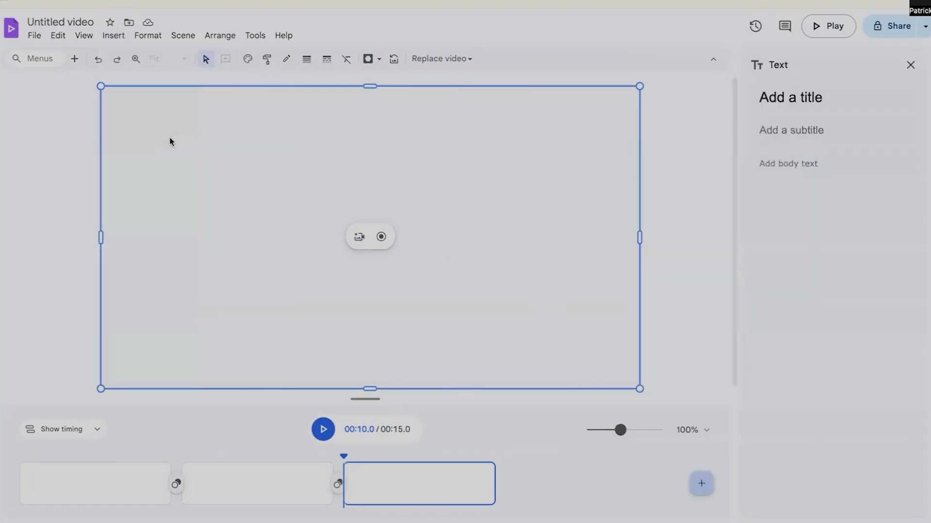
pyautogui.scroll(-1, 844, 205)
pyautogui.scroll(-4, 843, 209)
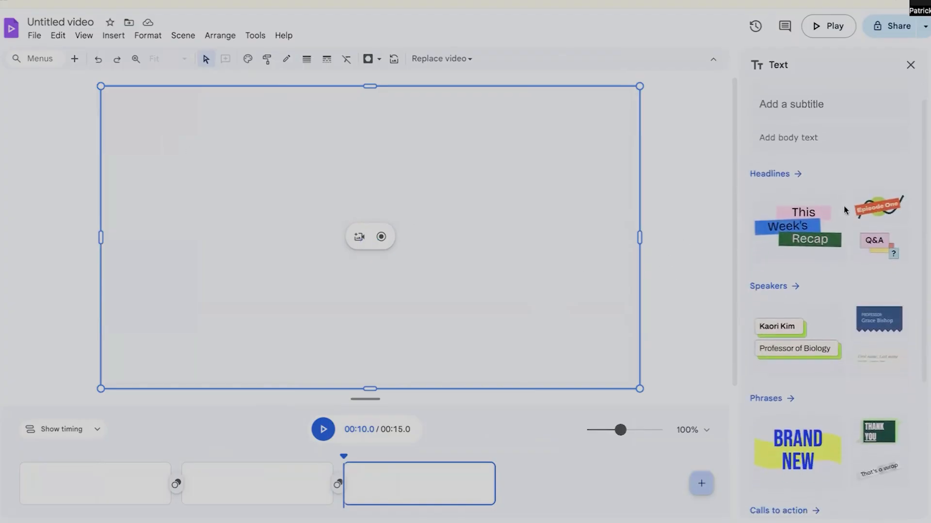
pyautogui.scroll(-1, 847, 213)
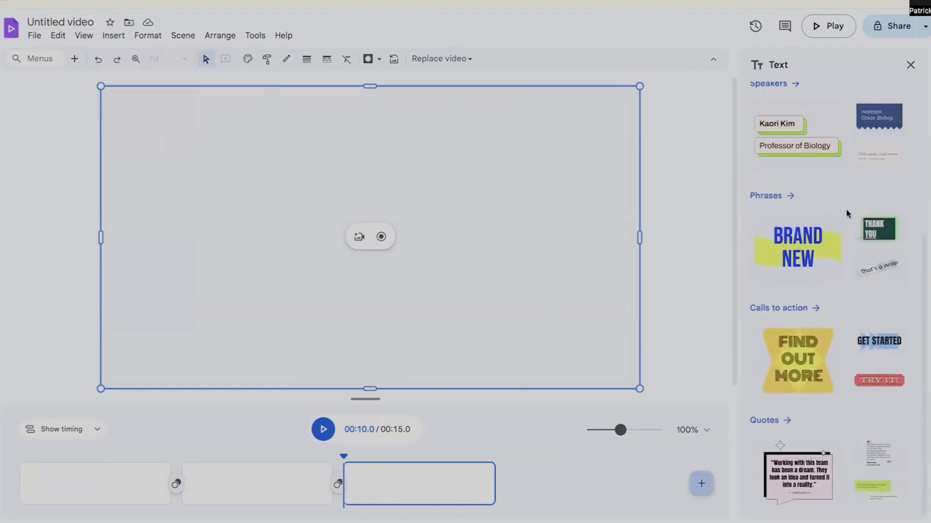
pyautogui.scroll(5, 847, 214)
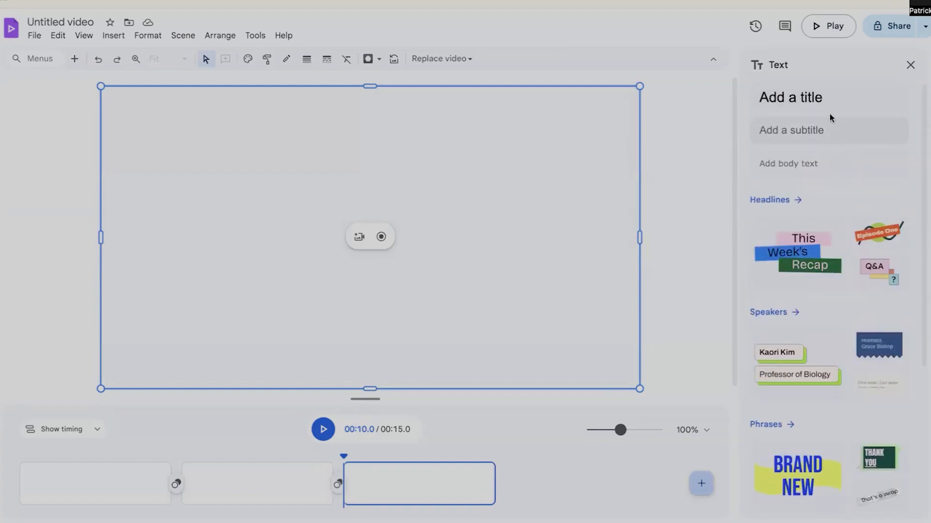
pyautogui.click(833, 133)
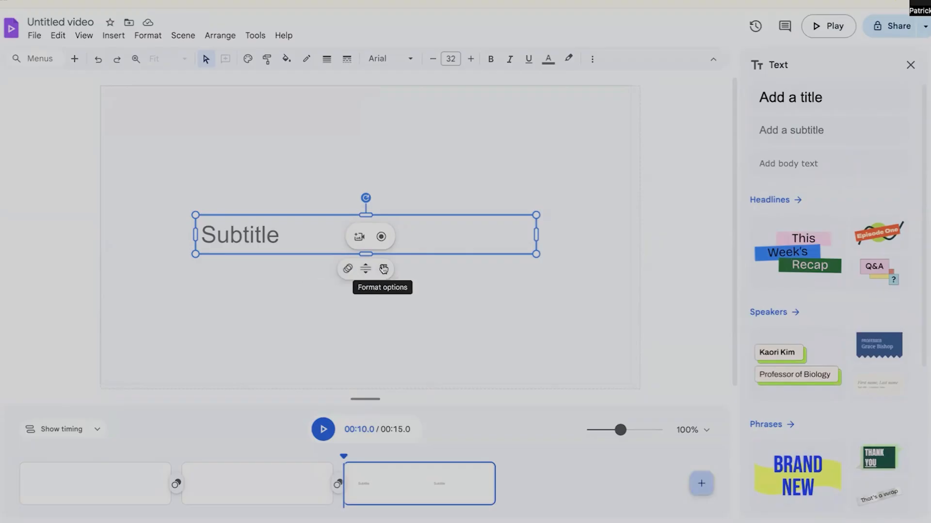
pyautogui.moveTo(412, 239); pyautogui.dragTo(416, 352)
pyautogui.moveTo(312, 336); pyautogui.dragTo(208, 340)
pyautogui.rightClick(216, 340)
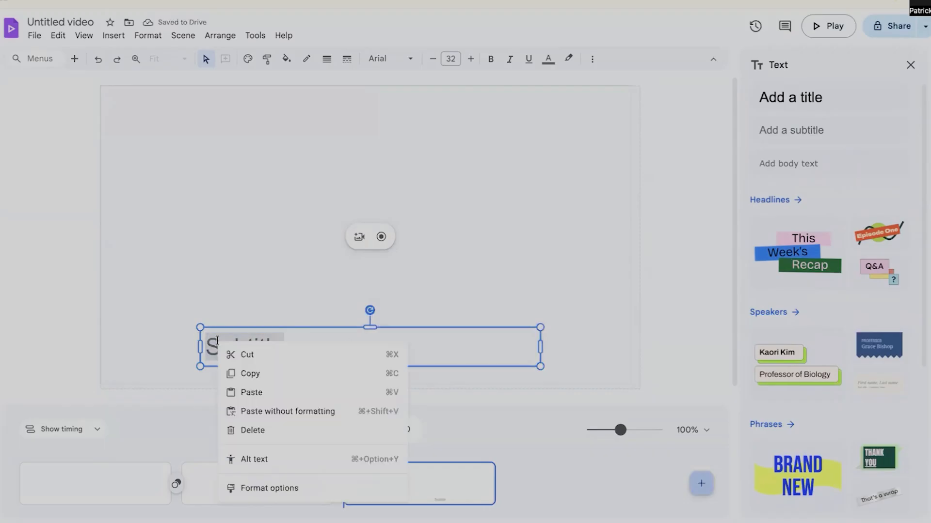
pyautogui.click(264, 410)
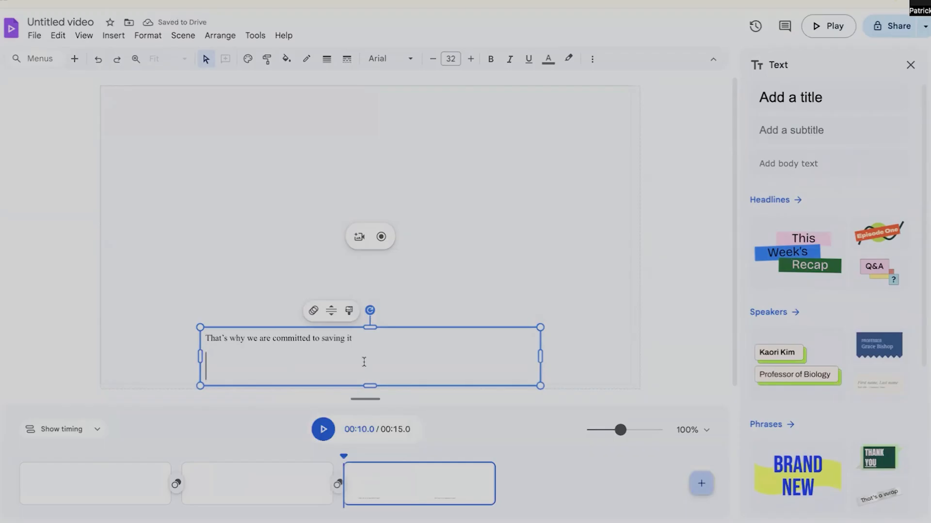
pyautogui.hotkey('ctrl', 'z')
# Step: Paste "That's why we are committed to saving it" without formatting into the subtitle box and delete the placeholder word "Subtitle"
pyautogui.rightClick(359, 353)
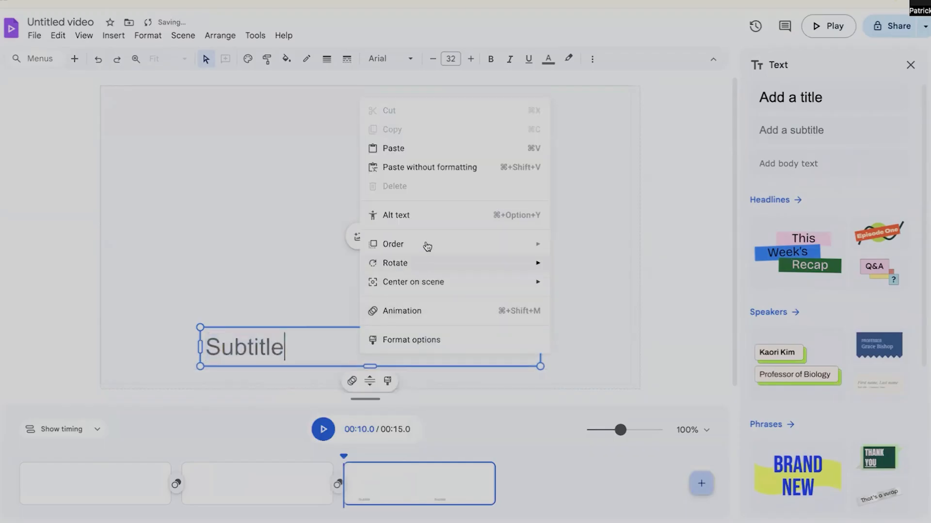
pyautogui.click(433, 165)
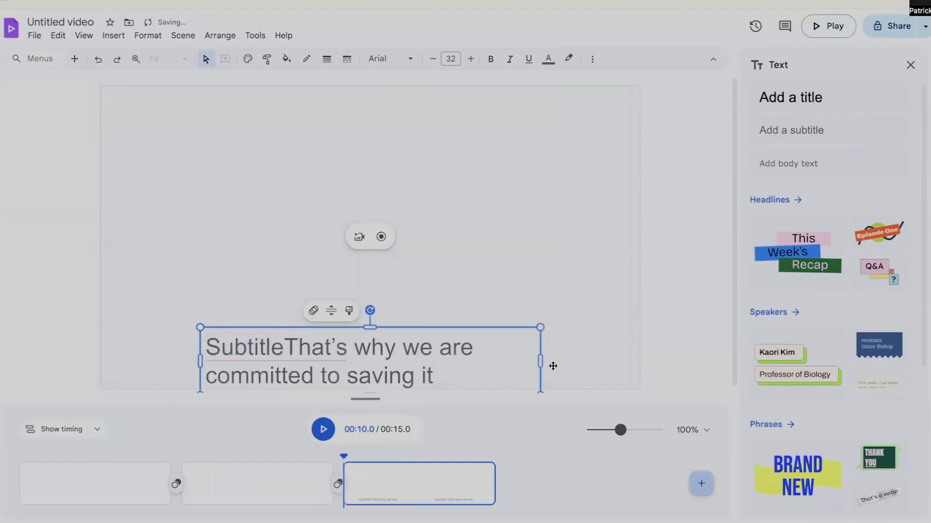
pyautogui.click(284, 349)
pyautogui.moveTo(285, 350); pyautogui.dragTo(189, 347)
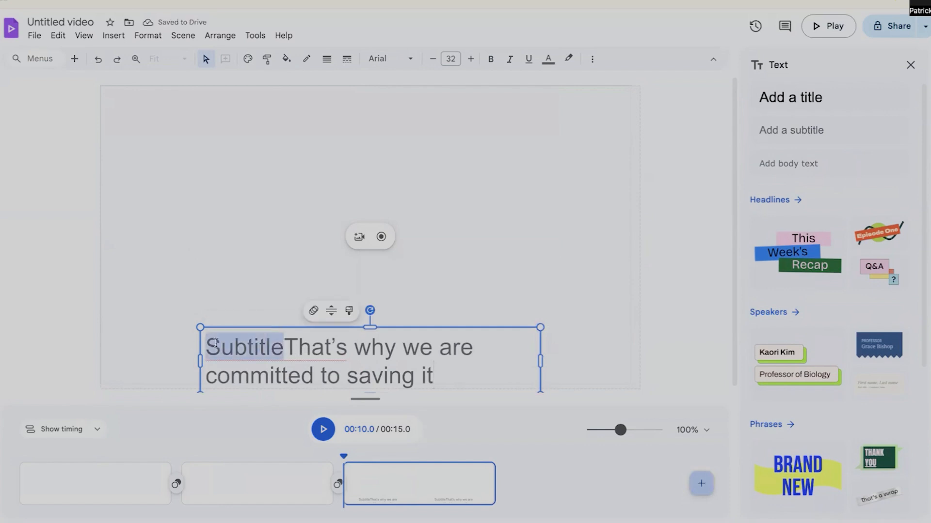
pyautogui.press('BackSpace')
# Step: Widen the subtitle box on both sides until the sentence fits on one line, and center it horizontally on the scene
pyautogui.moveTo(540, 359); pyautogui.dragTo(619, 360)
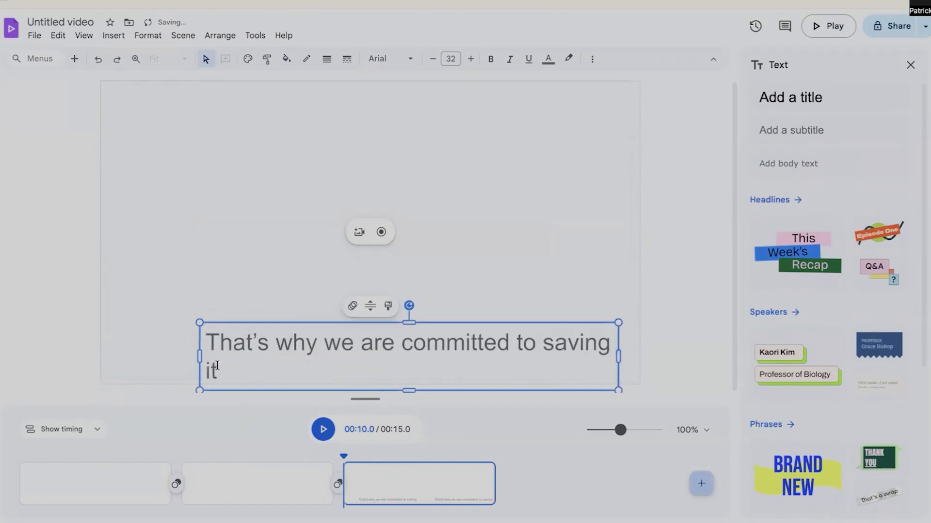
pyautogui.moveTo(200, 356); pyautogui.dragTo(111, 352)
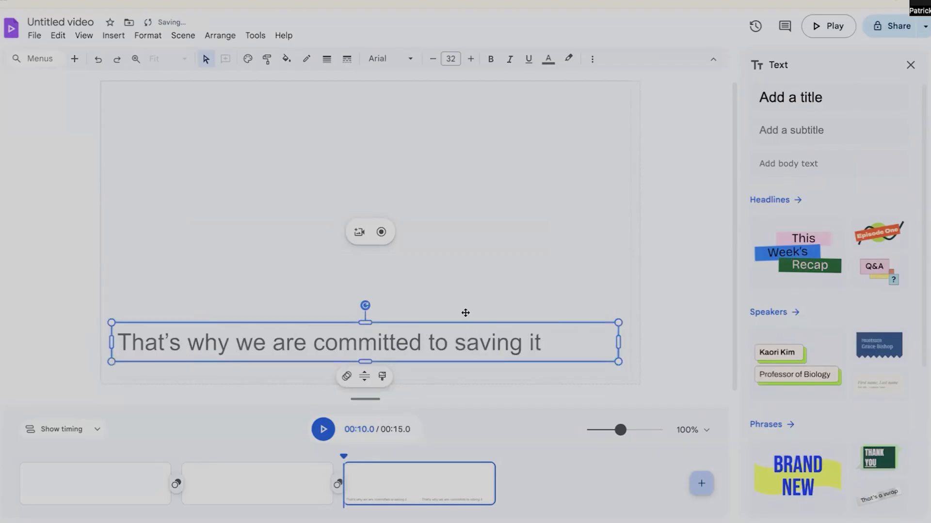
pyautogui.rightClick(423, 352)
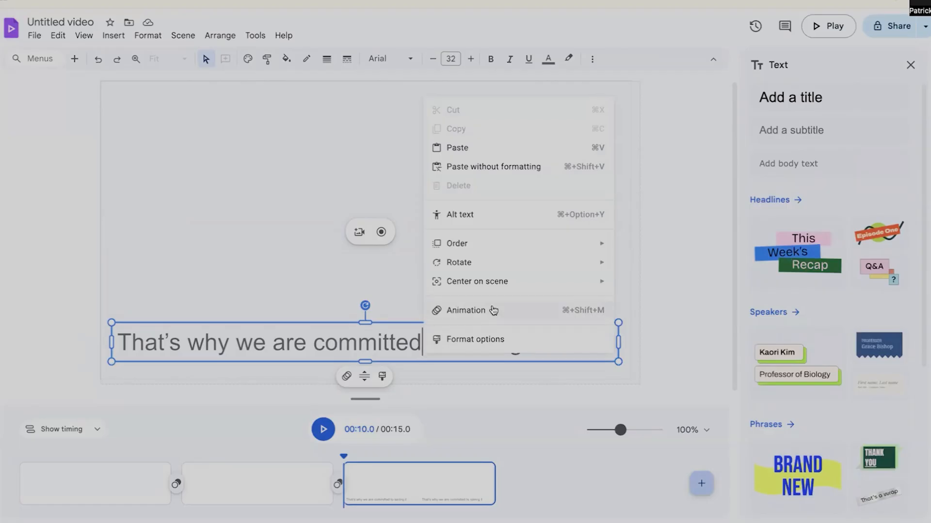
pyautogui.moveTo(499, 286)
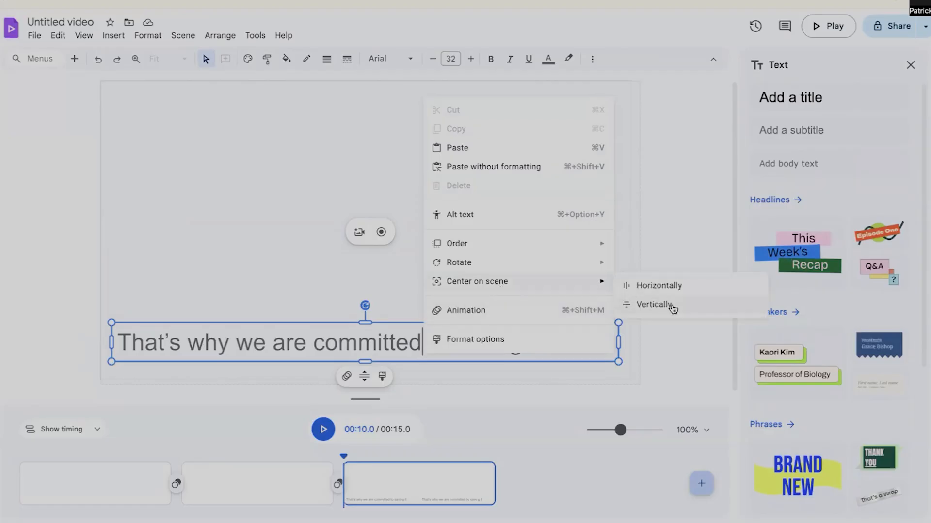
pyautogui.click(677, 291)
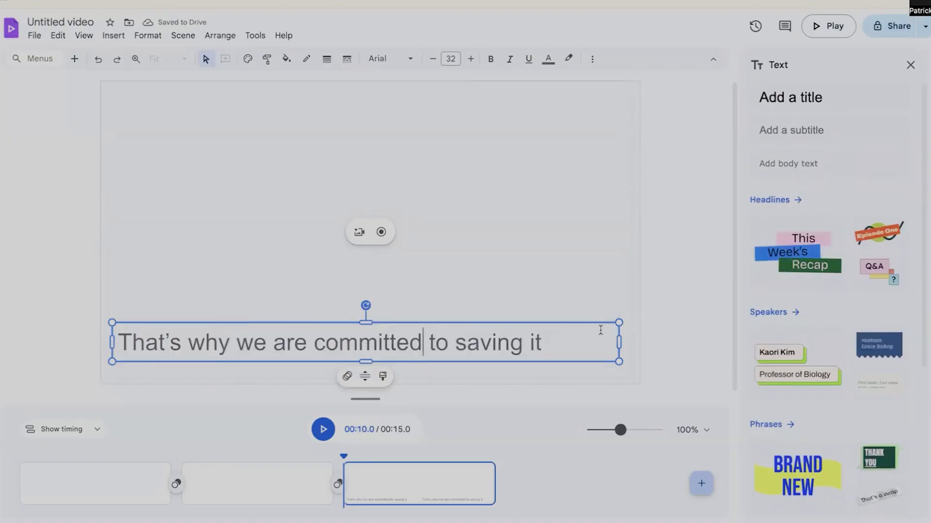
# Step: Narrow the subtitle box to fit its sentence, center it horizontally on the scene again, and deselect it
pyautogui.moveTo(620, 339); pyautogui.dragTo(561, 352)
pyautogui.rightClick(536, 345)
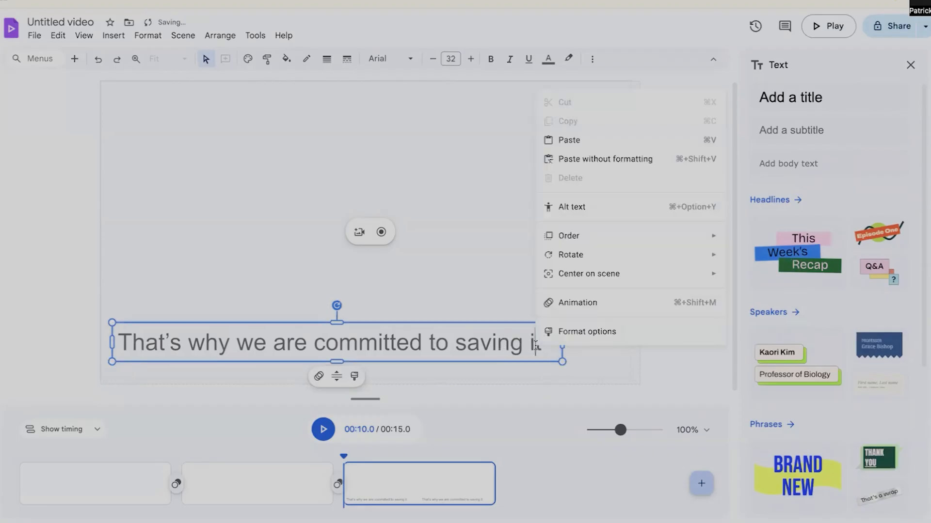
pyautogui.moveTo(586, 266)
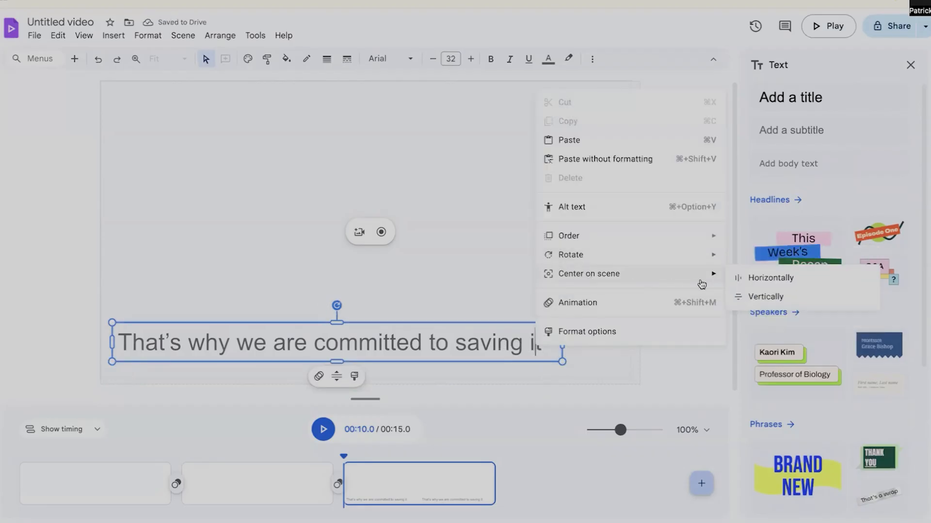
pyautogui.click(763, 286)
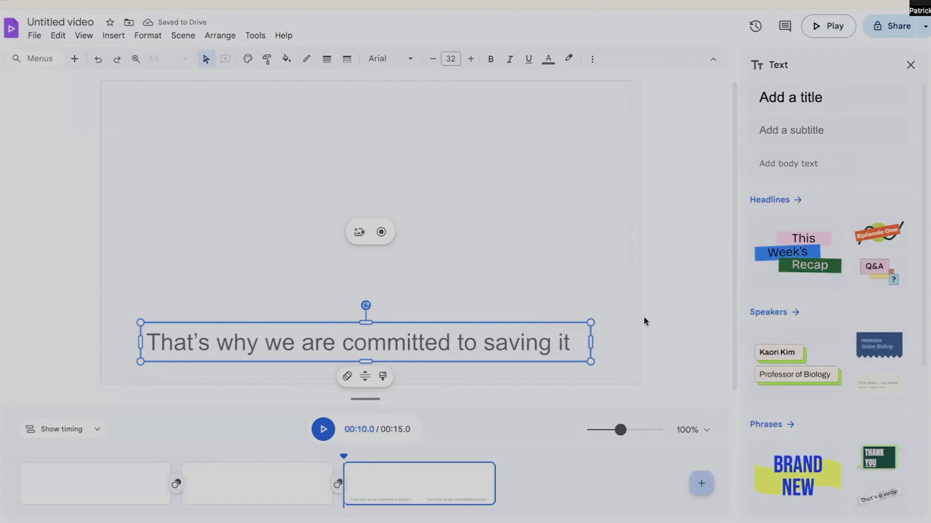
pyautogui.click(676, 305)
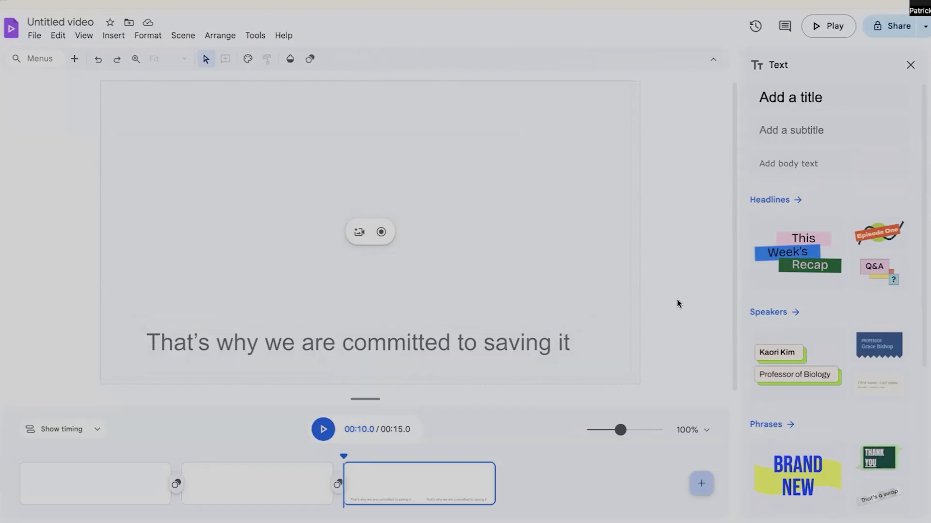
pyautogui.click(557, 269)
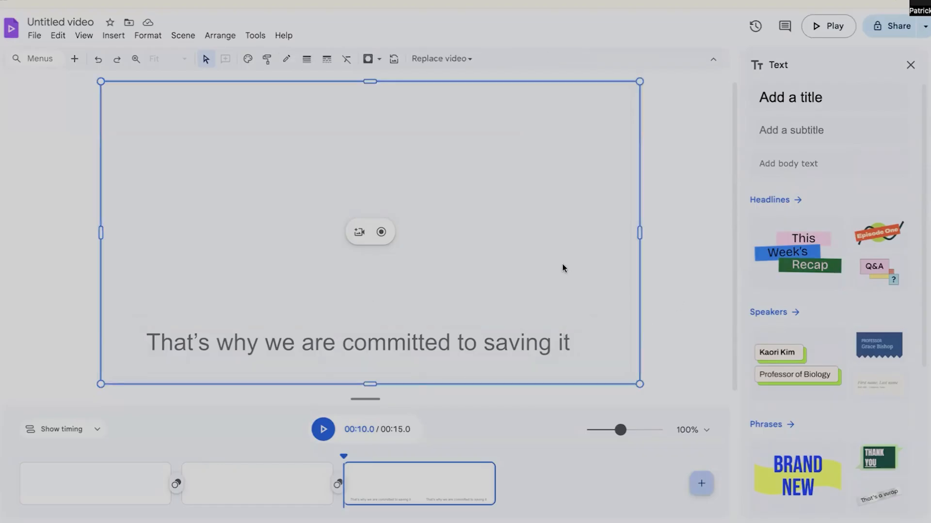
pyautogui.click(115, 36)
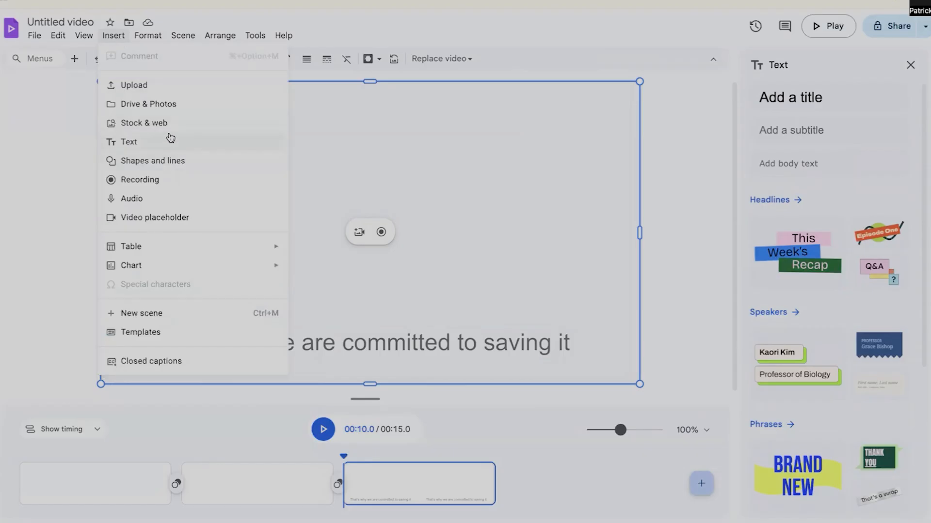
pyautogui.moveTo(193, 250)
pyautogui.moveTo(195, 269)
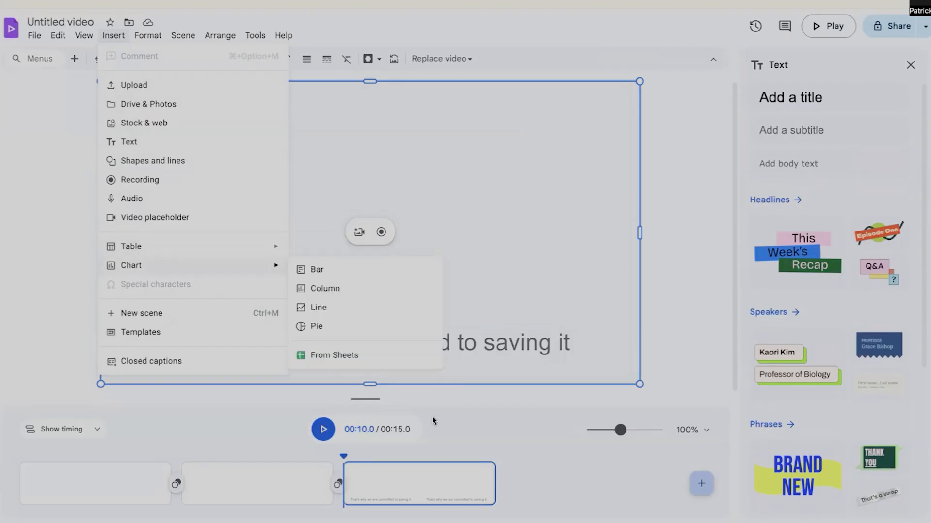
# Step: Add a fourth scene and insert a pie chart into it
pyautogui.click(701, 483)
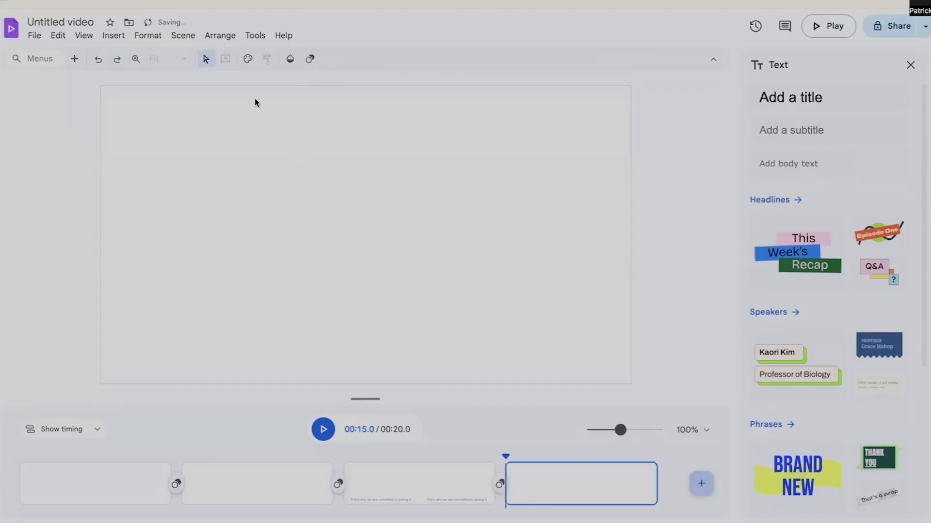
pyautogui.click(119, 37)
pyautogui.moveTo(196, 267)
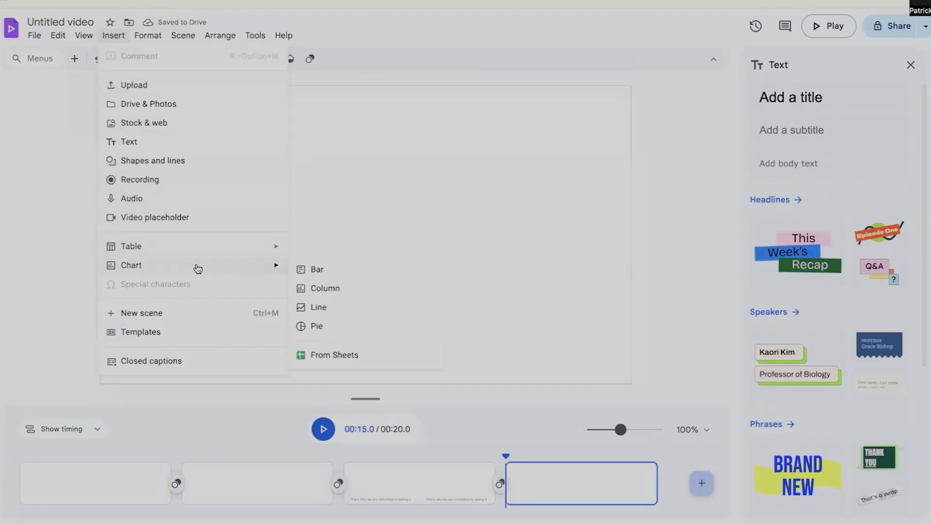
pyautogui.click(338, 327)
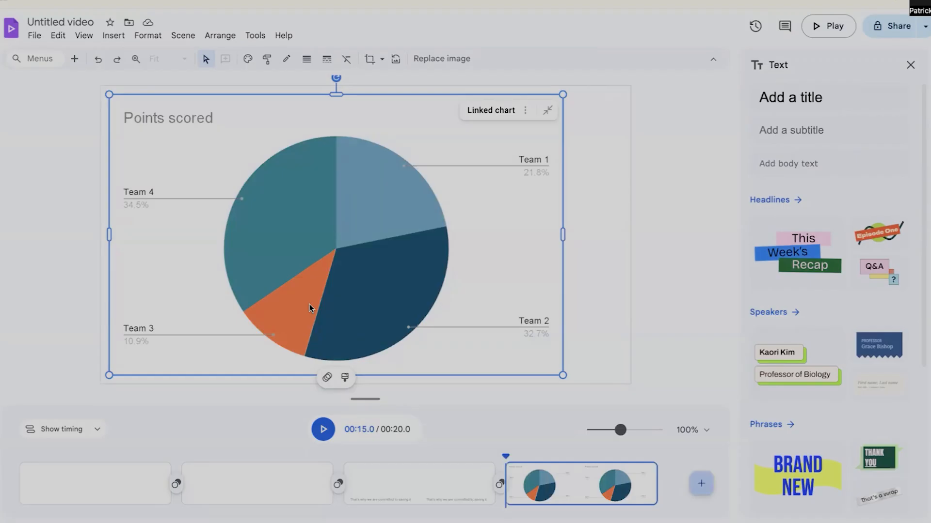
# Step: Try the Slide photo effect on the pie chart and reset the effect to None
pyautogui.click(332, 376)
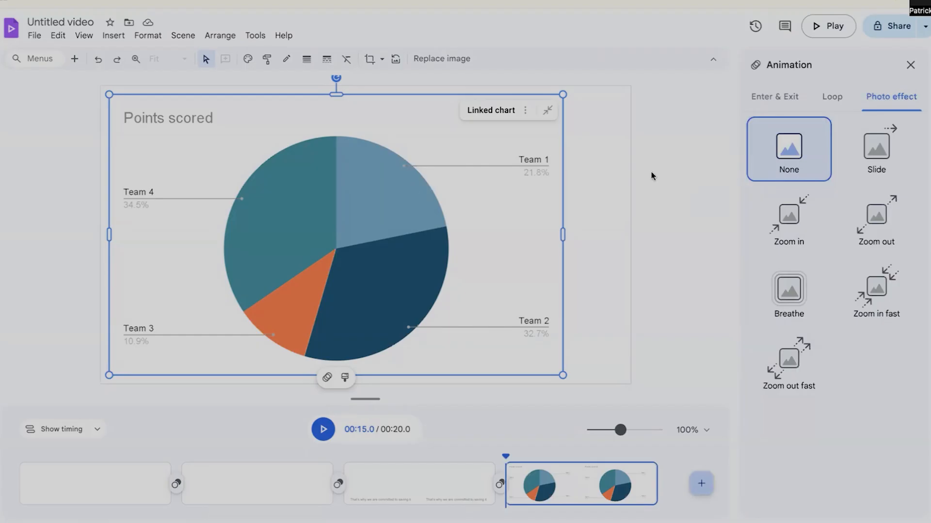
pyautogui.click(875, 148)
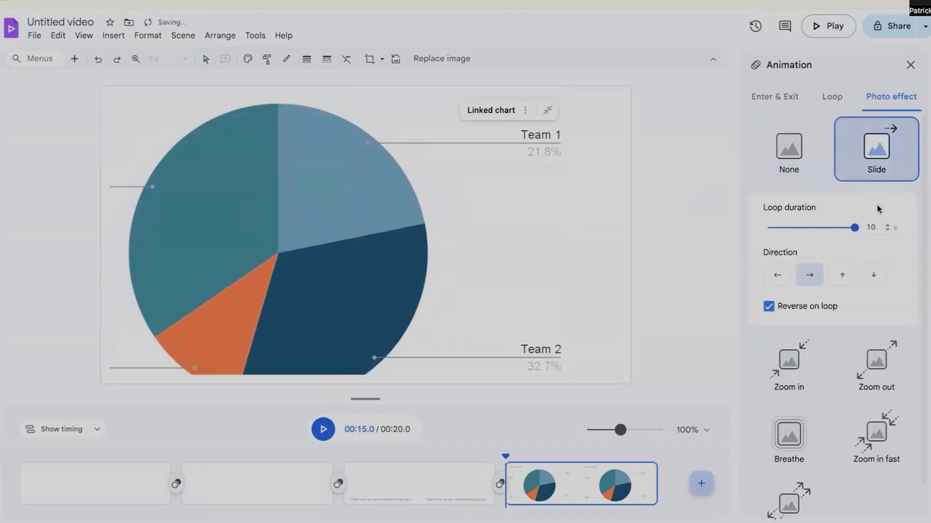
pyautogui.click(809, 166)
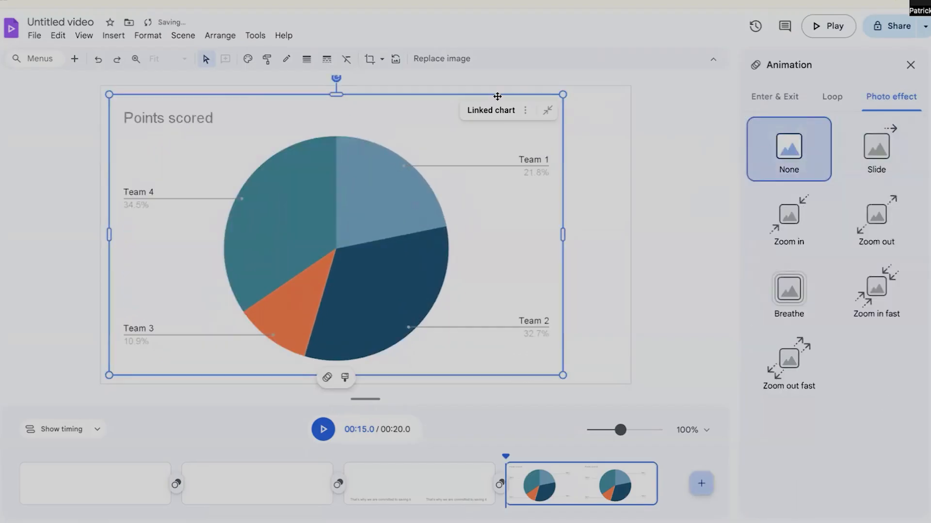
pyautogui.press('Delete')
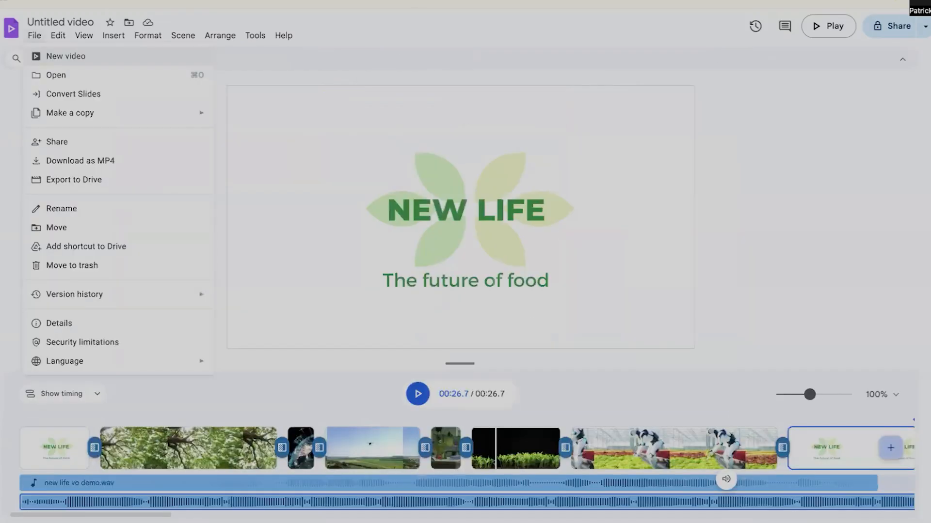
pyautogui.press('Escape')
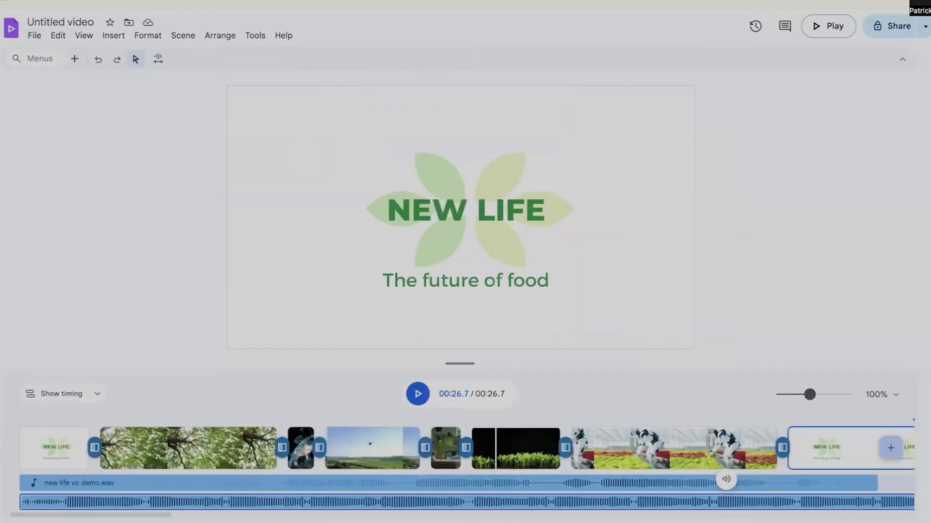
# Step: Select the tree canopy scene and turn on autogenerated closed captions for the video
pyautogui.click(178, 436)
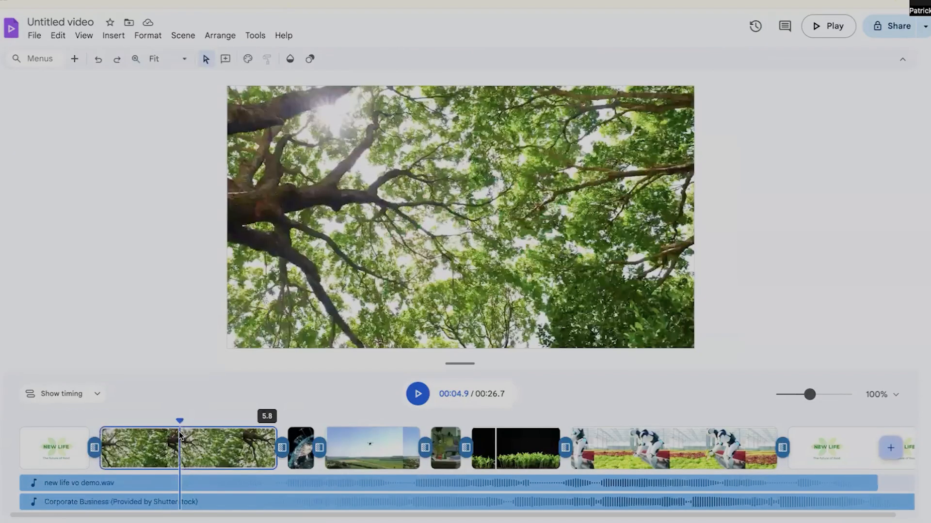
pyautogui.click(122, 37)
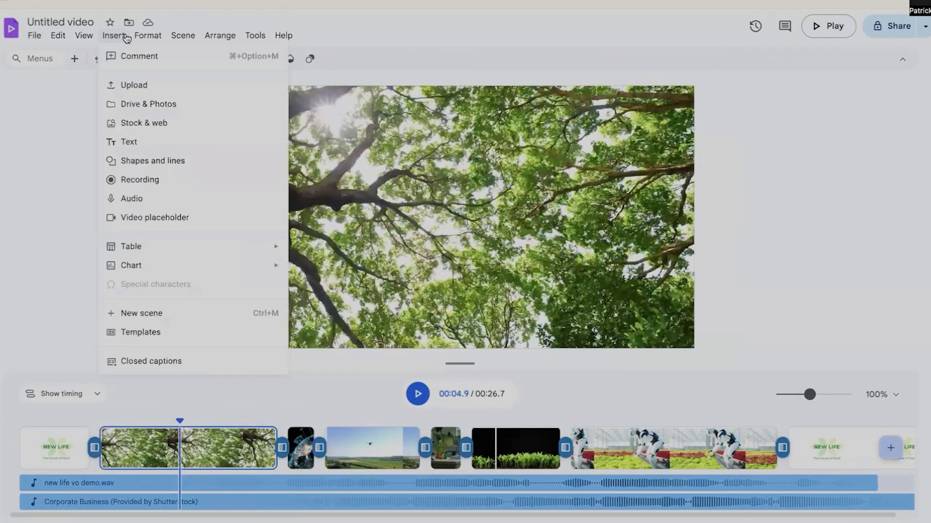
pyautogui.moveTo(80, 38)
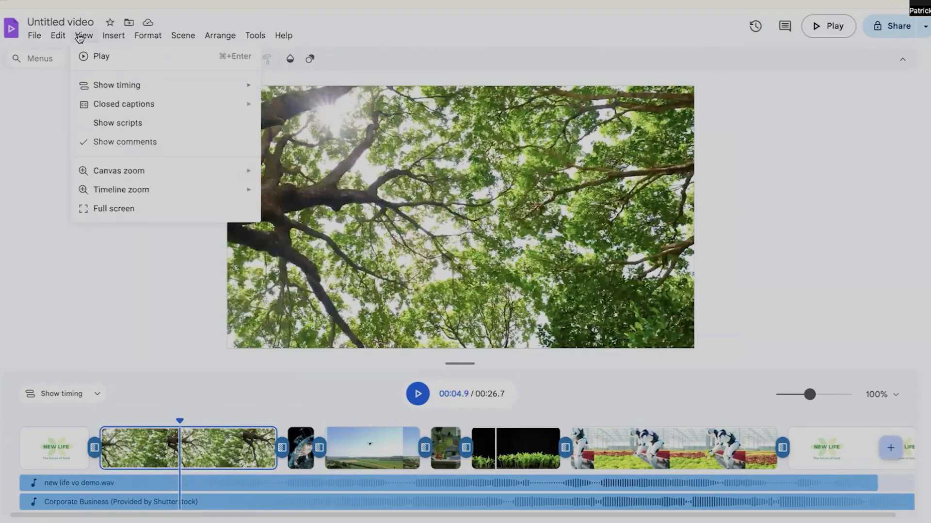
pyautogui.moveTo(122, 106)
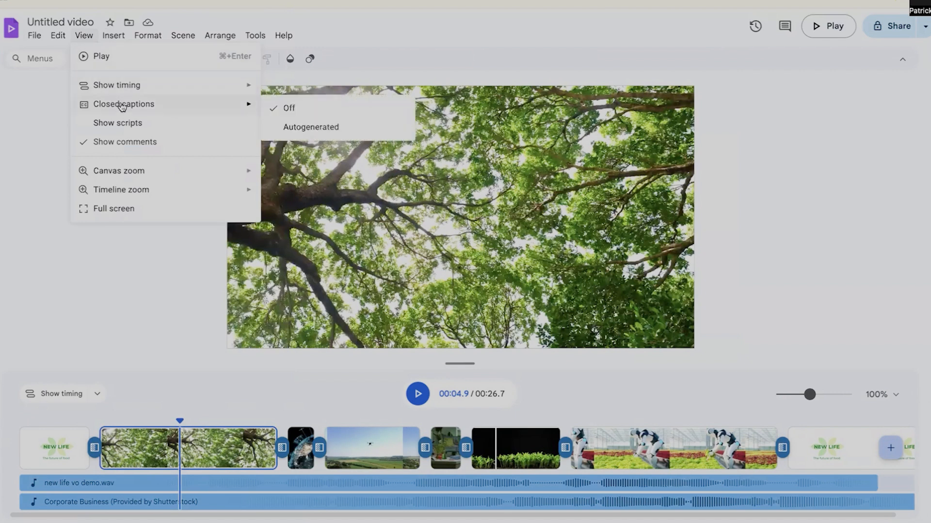
pyautogui.click(312, 136)
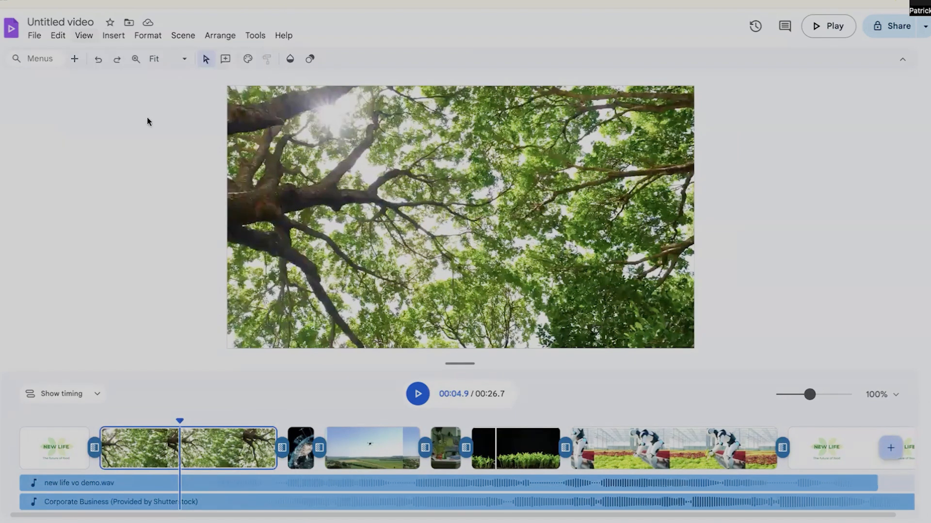
# Step: Preview the captions by playing from the tree canopy scene, and move the playhead back to the opening logo scene
pyautogui.click(417, 393)
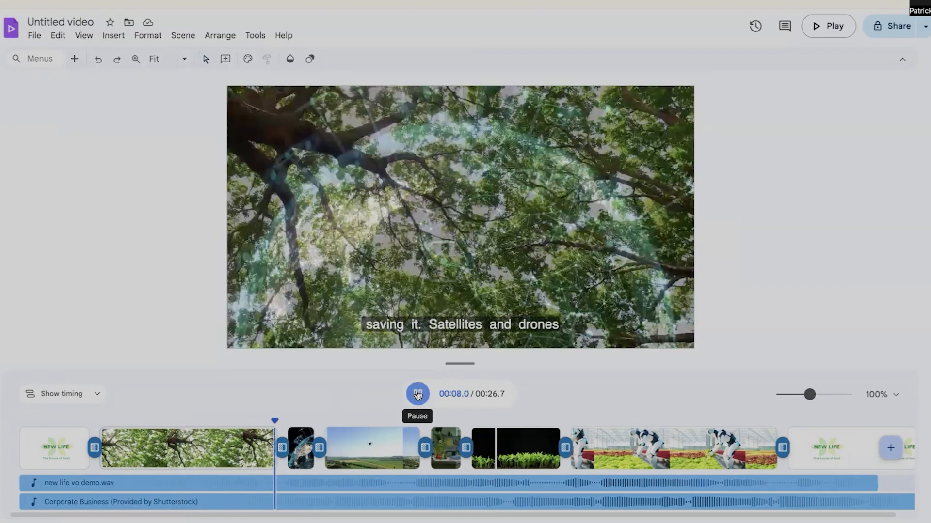
pyautogui.click(417, 394)
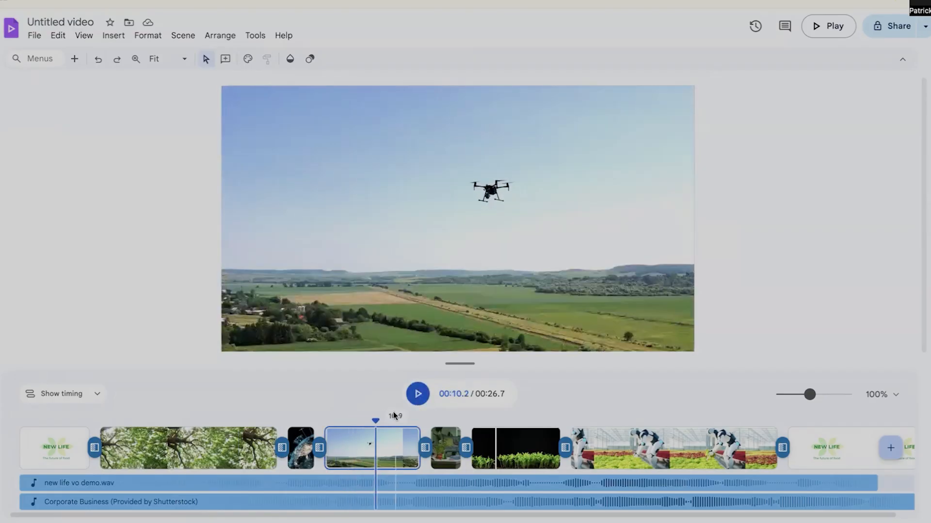
pyautogui.moveTo(376, 420); pyautogui.dragTo(173, 418)
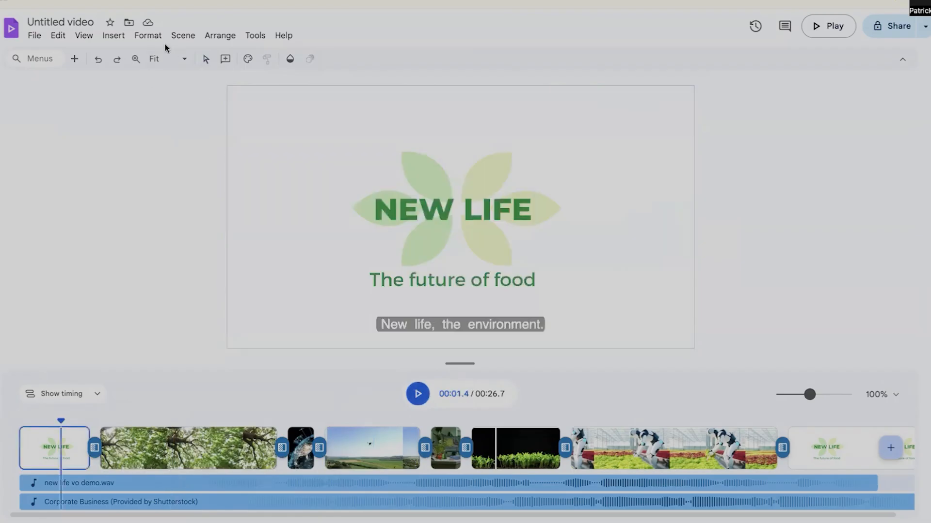
# Step: Show the script of the opening logo scene and close it again
pyautogui.click(89, 37)
pyautogui.moveTo(131, 104)
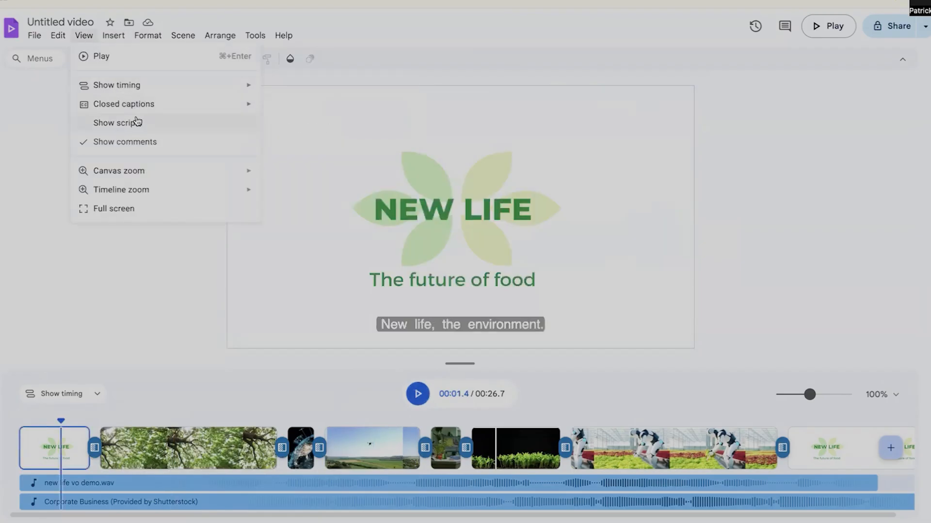
pyautogui.click(138, 122)
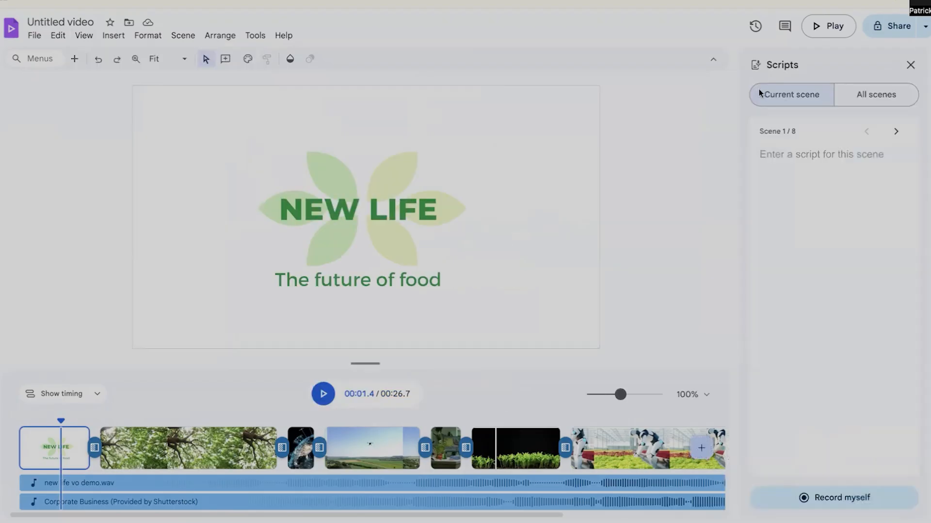
pyautogui.click(910, 65)
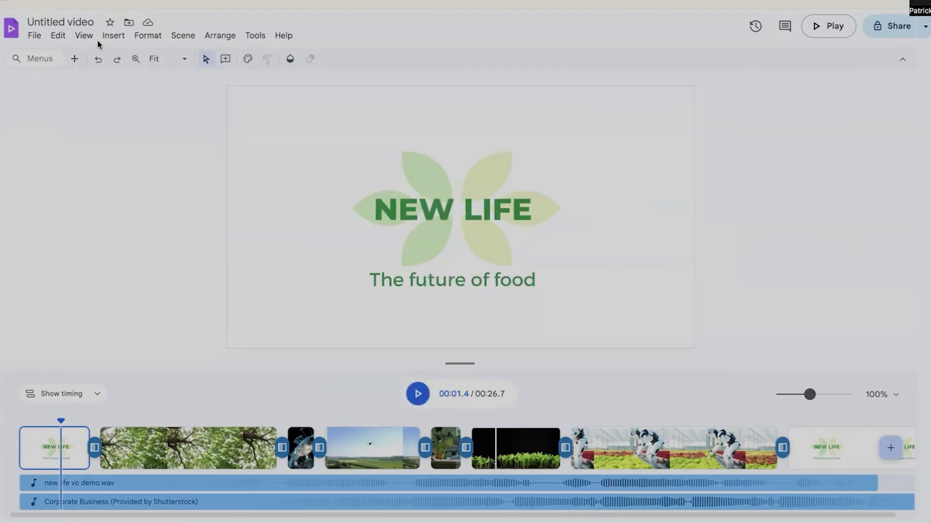
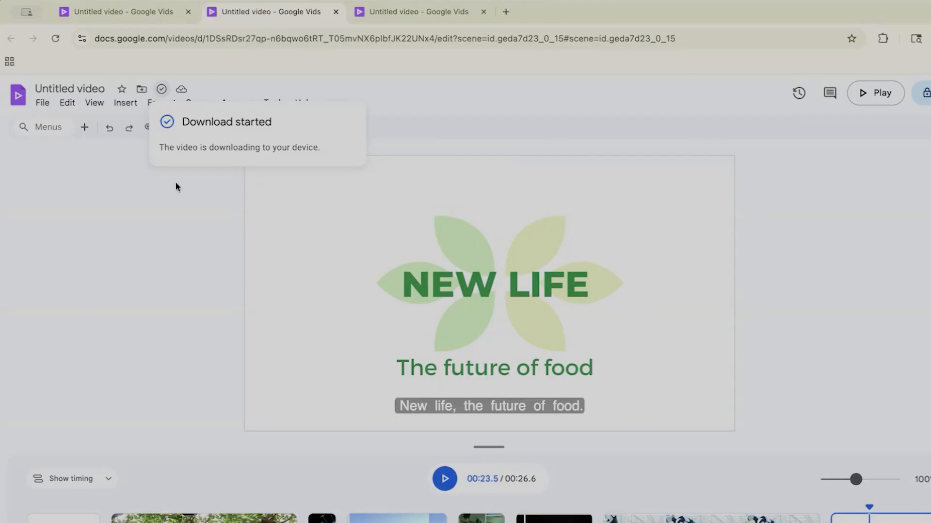
# Step: Rename the video as New LIFE HD
pyautogui.click(81, 89)
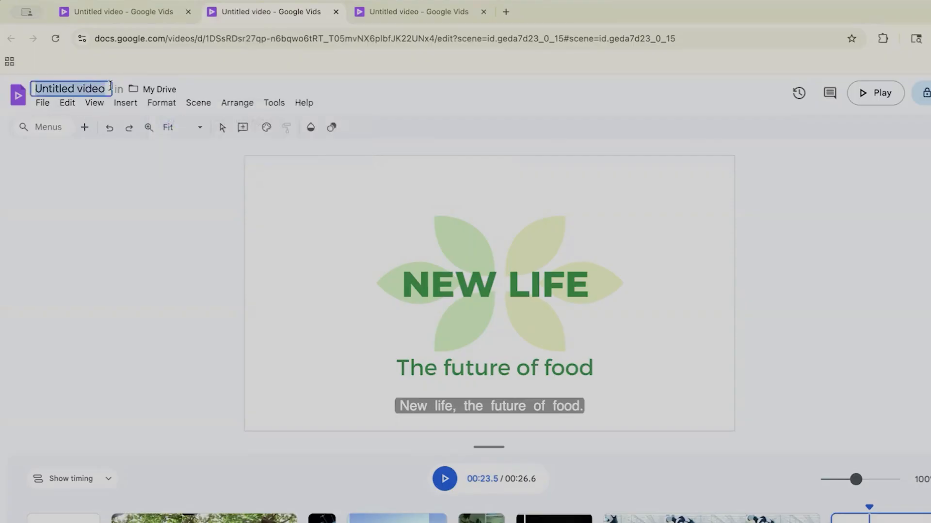
pyautogui.write('New Li')
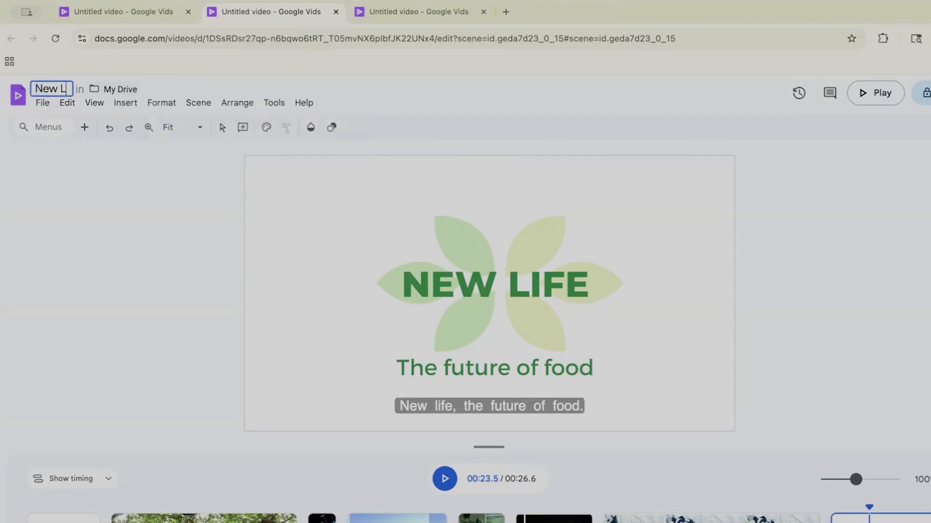
pyautogui.write('FE')
pyautogui.press('BackSpace')
pyautogui.write('E')
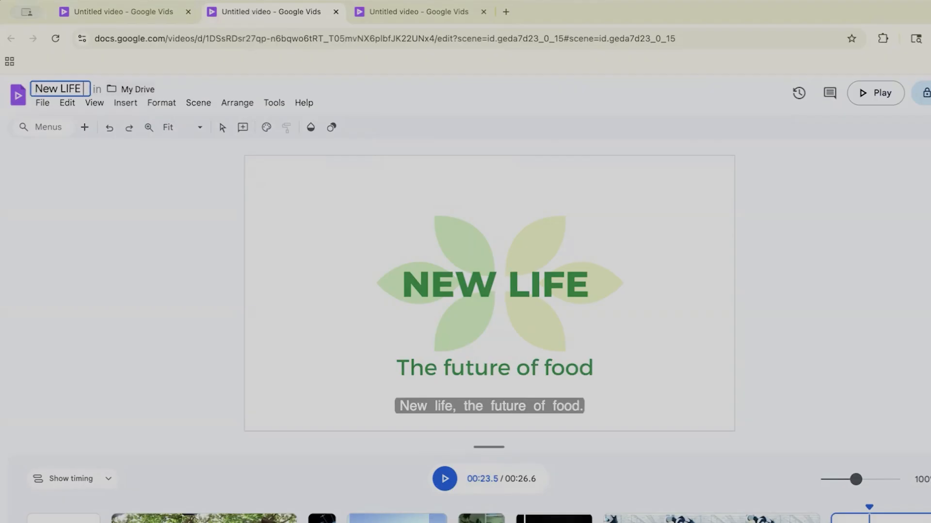
pyautogui.write(' HD')
pyautogui.press('Return')
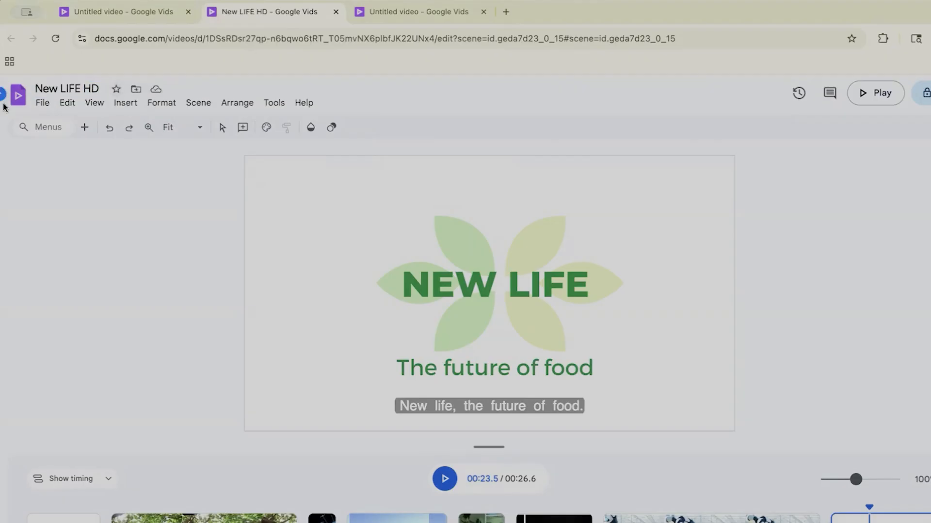
# Step: Make a copy of the whole video named New LIFE VERT and dismiss the upgrade banner in the copy
pyautogui.click(40, 104)
pyautogui.moveTo(86, 190)
pyautogui.click(262, 188)
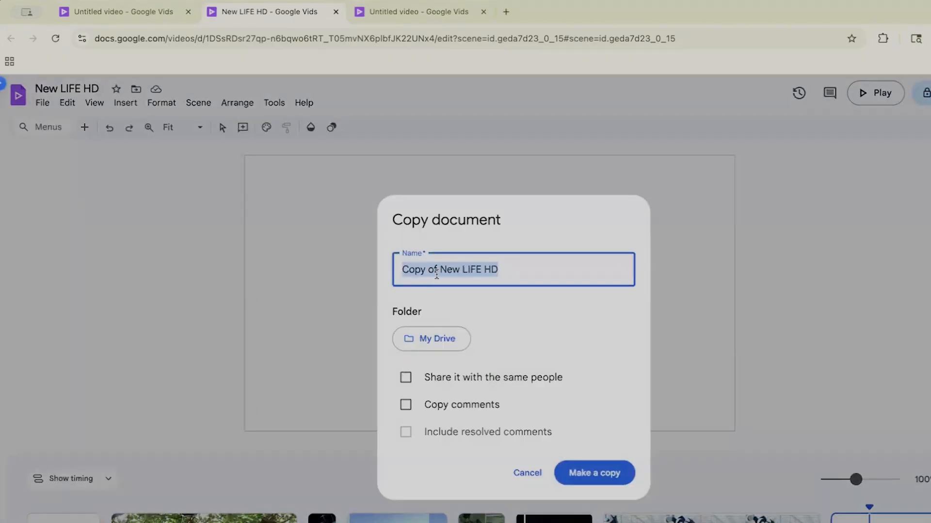
pyautogui.click(437, 273)
pyautogui.press('BackSpace')
pyautogui.press('BackSpace')
pyautogui.press('BackSpace')
pyautogui.press('BackSpace')
pyautogui.press('BackSpace')
pyautogui.press('BackSpace')
pyautogui.press('BackSpace')
pyautogui.press('Delete')
pyautogui.press('Right')
pyautogui.press('Right')
pyautogui.press('Right')
pyautogui.press('Right')
pyautogui.press('Right')
pyautogui.press('Right')
pyautogui.press('Right')
pyautogui.press('Right')
pyautogui.press('Right')
pyautogui.press('Right')
pyautogui.press('Right')
pyautogui.press('BackSpace')
pyautogui.press('BackSpace')
pyautogui.press('BackSpace')
pyautogui.write('VERT')
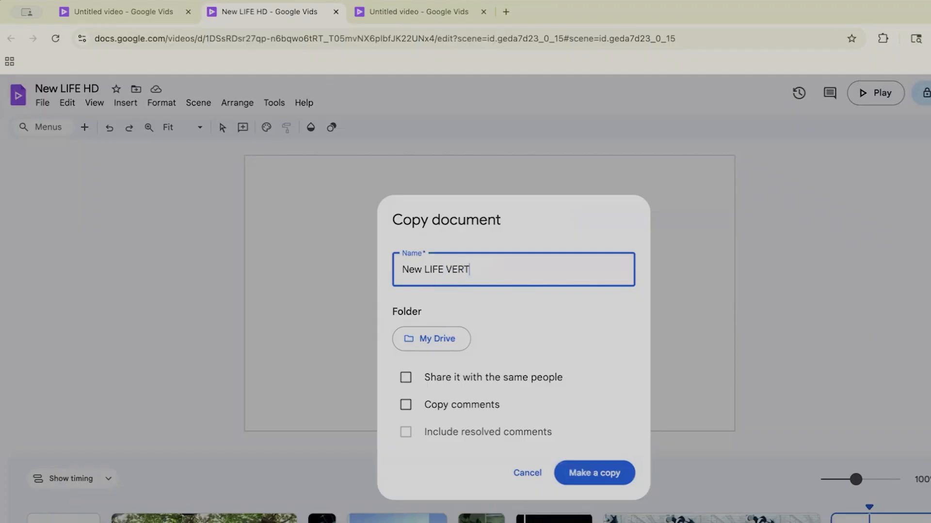
pyautogui.click(586, 473)
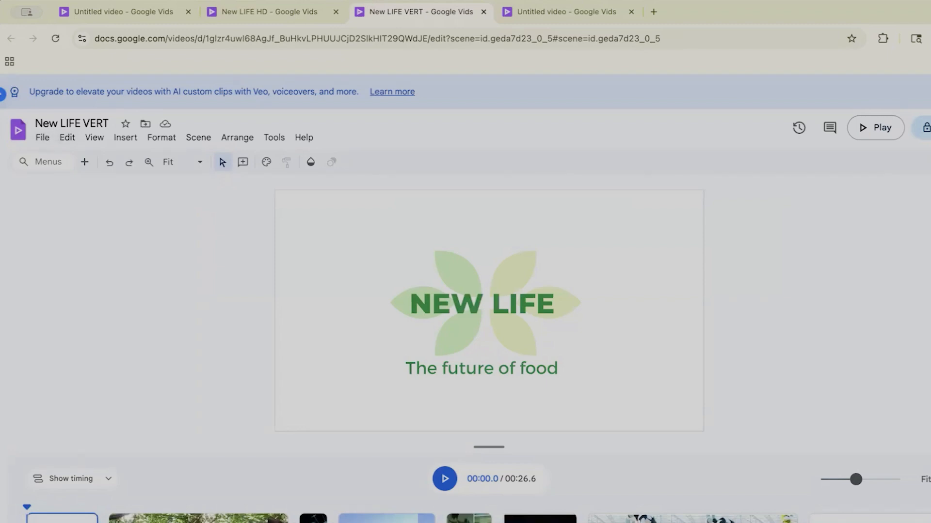
pyautogui.click(928, 91)
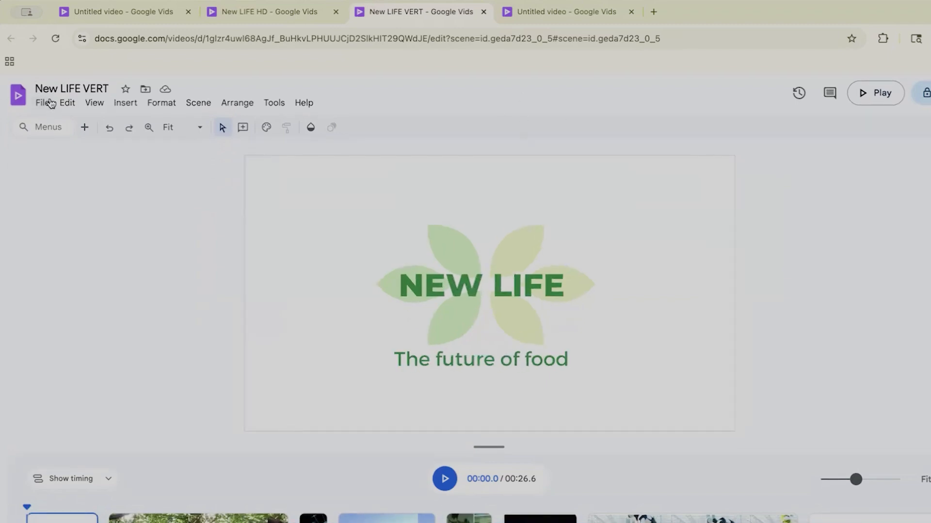
# Step: Check the document details of the copied video and close them
pyautogui.click(43, 103)
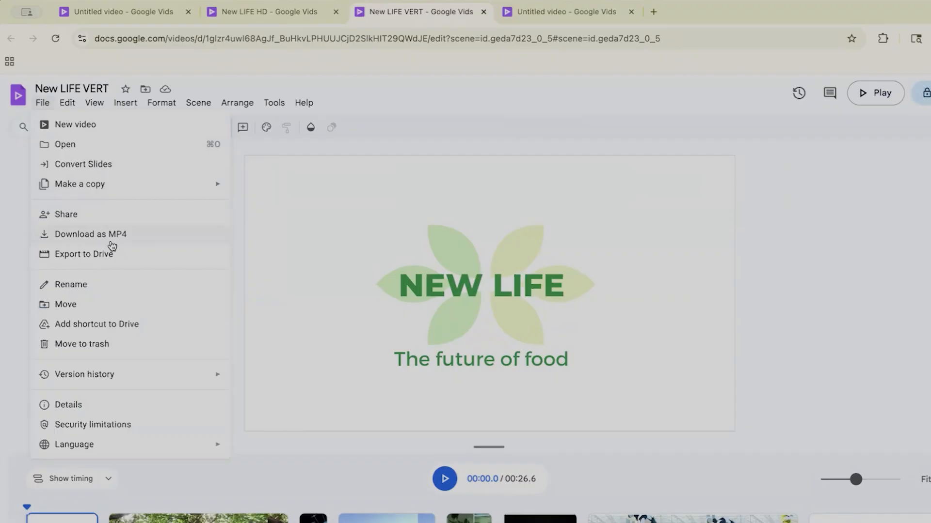
pyautogui.click(98, 406)
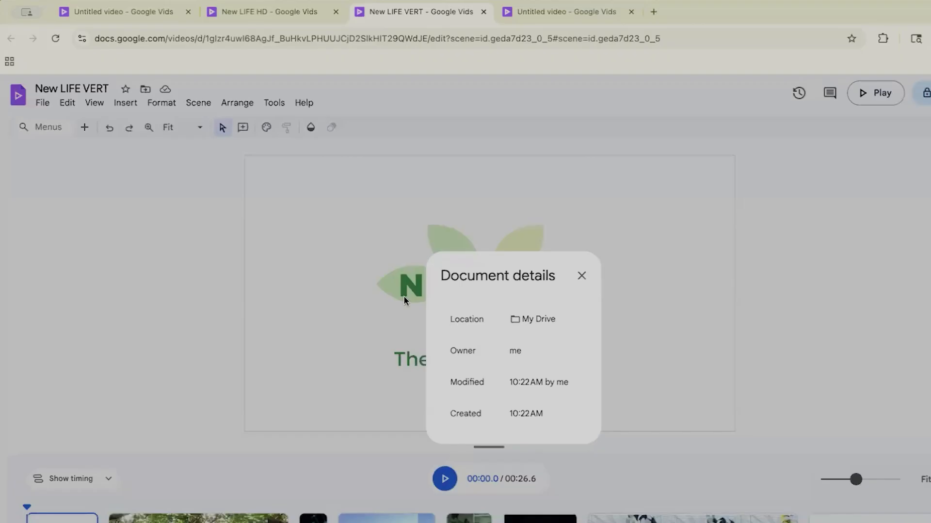
pyautogui.click(591, 268)
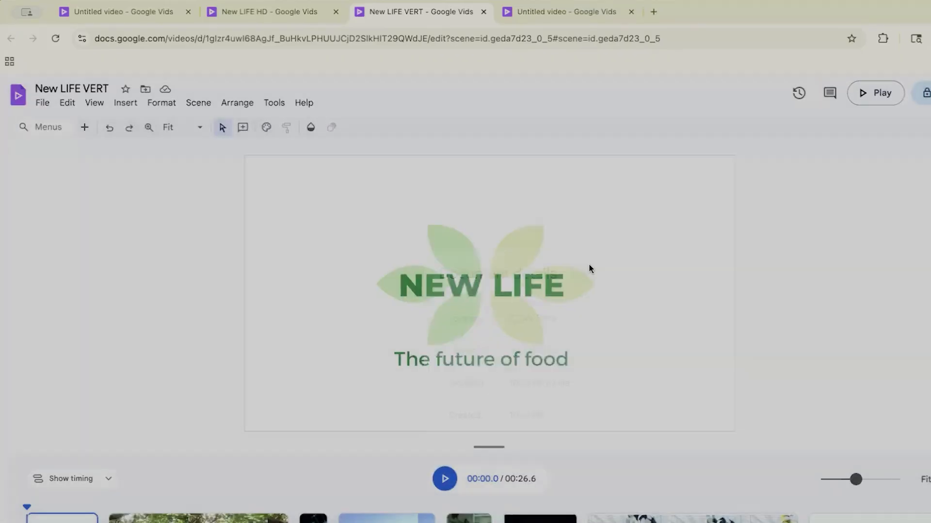
# Step: Look through the file, view, insert, format, scene and arrange commands for a vertical canvas size setting
pyautogui.click(43, 103)
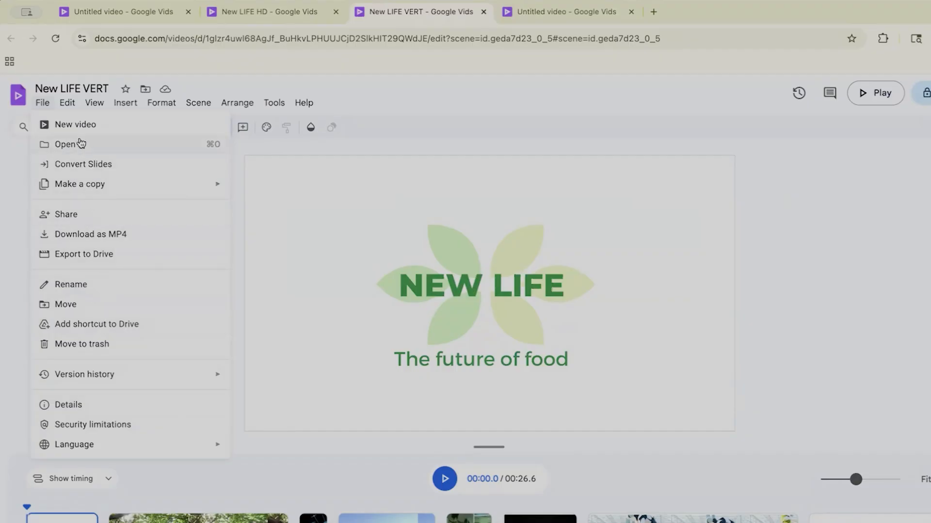
pyautogui.moveTo(70, 105)
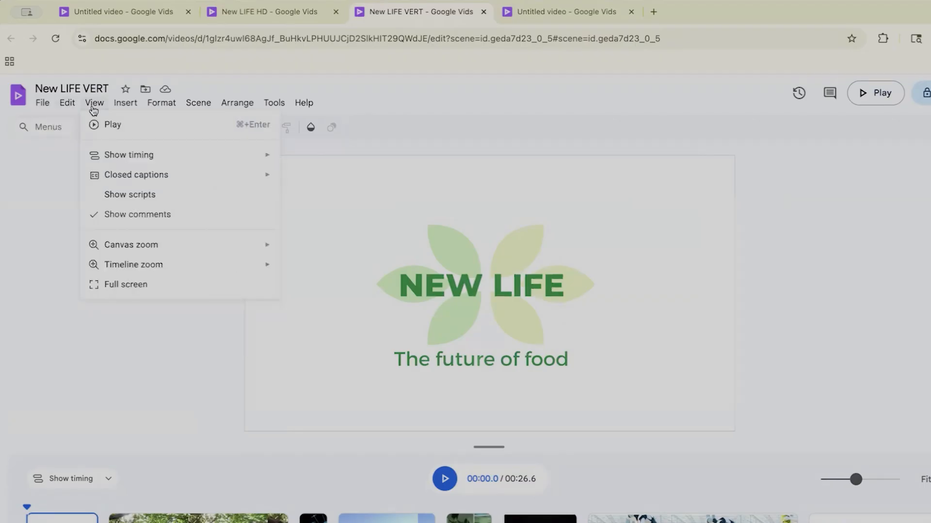
pyautogui.moveTo(127, 110)
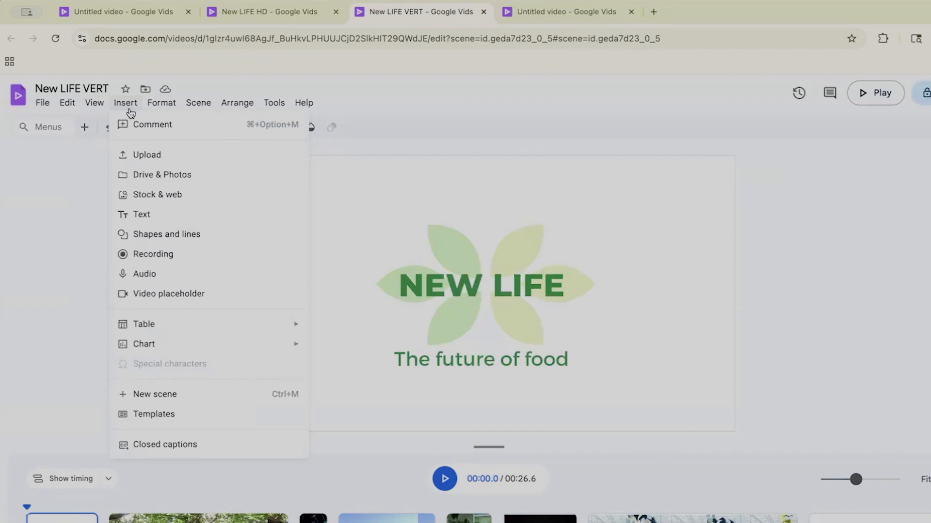
pyautogui.moveTo(162, 106)
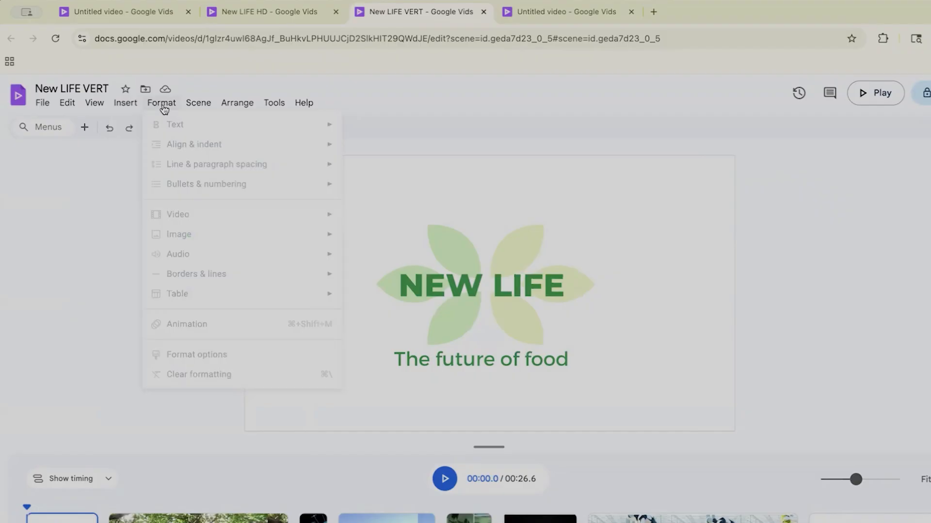
pyautogui.click(92, 327)
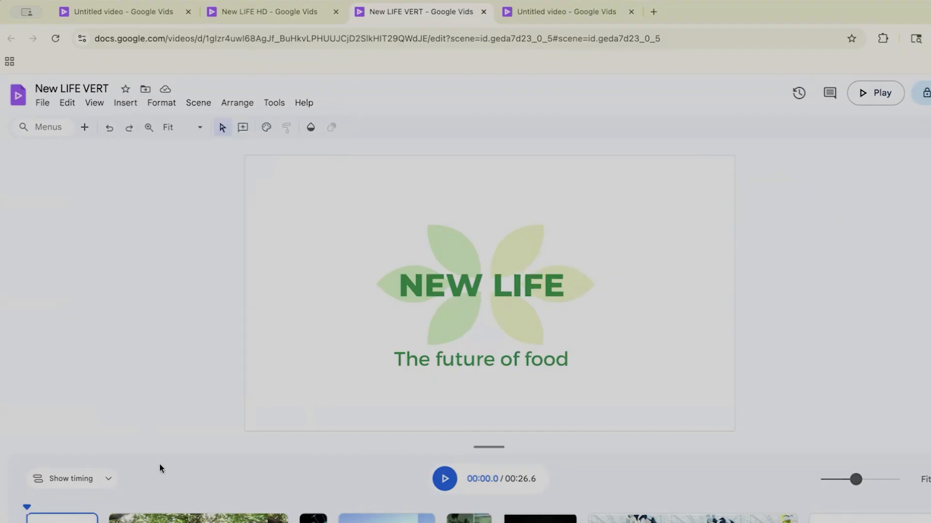
pyautogui.click(167, 106)
pyautogui.moveTo(214, 109)
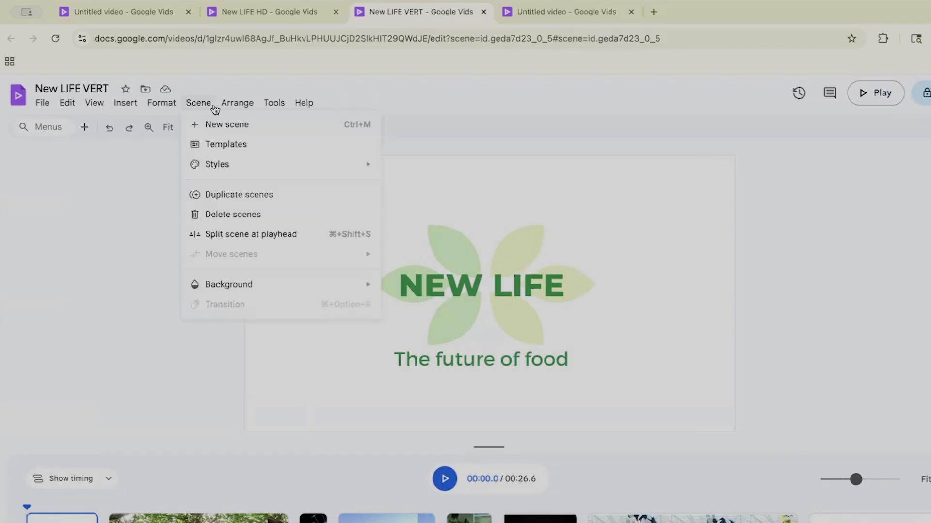
pyautogui.moveTo(216, 174)
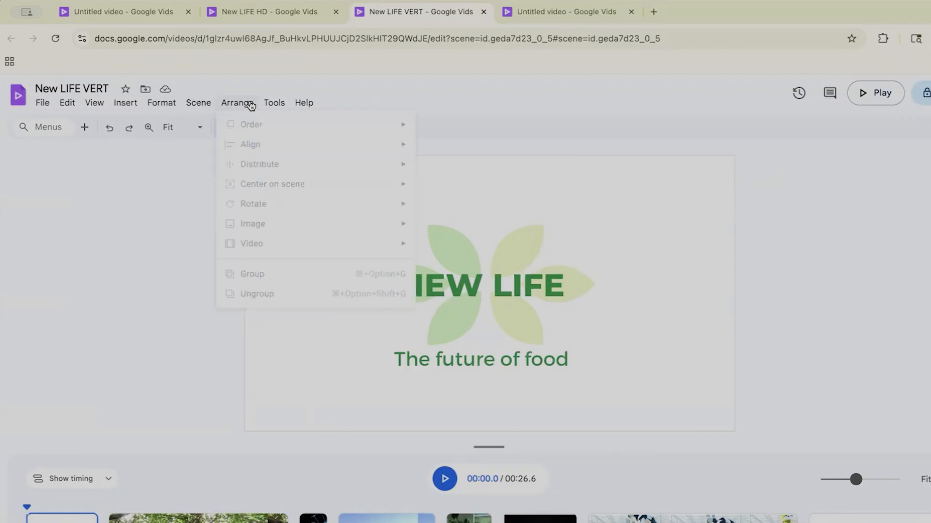
# Step: Check the general preferences and measurement unit option for a canvas size setting, and cancel without saving
pyautogui.moveTo(280, 106)
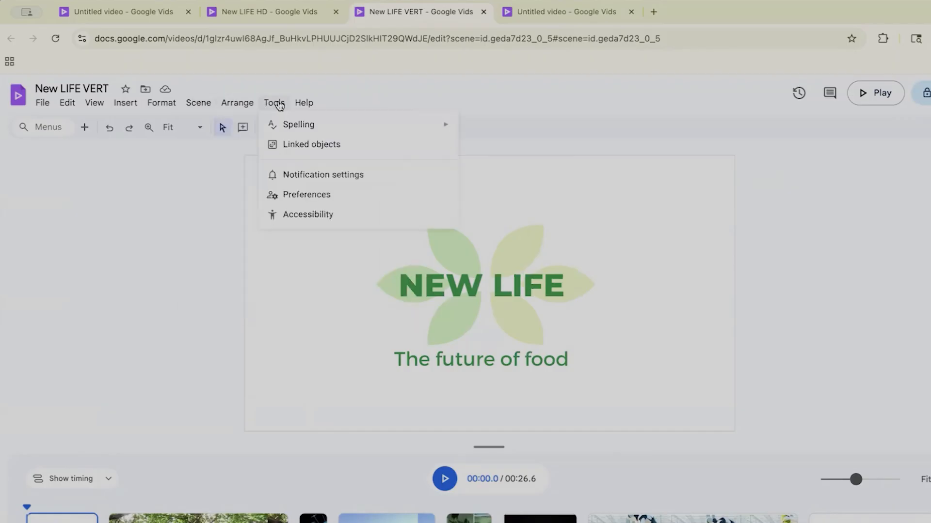
pyautogui.click(286, 196)
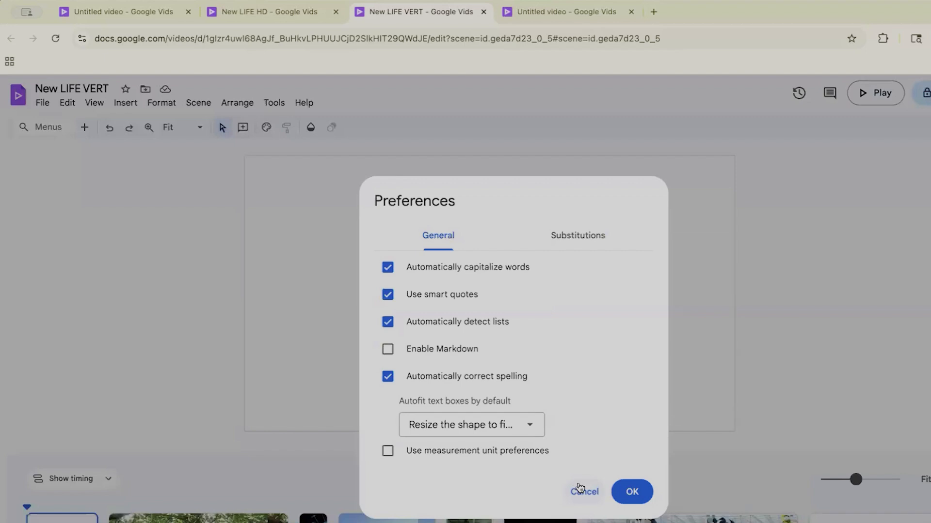
pyautogui.click(534, 453)
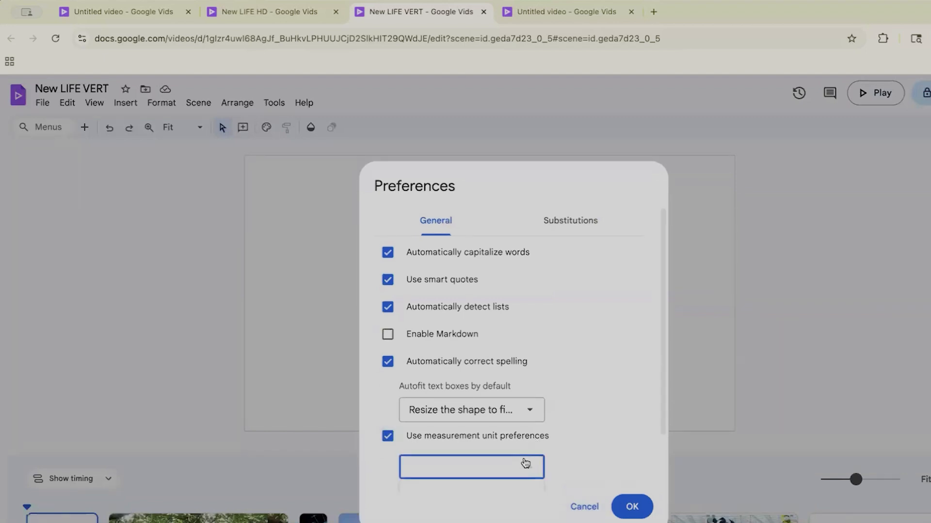
pyautogui.click(525, 464)
pyautogui.click(388, 349)
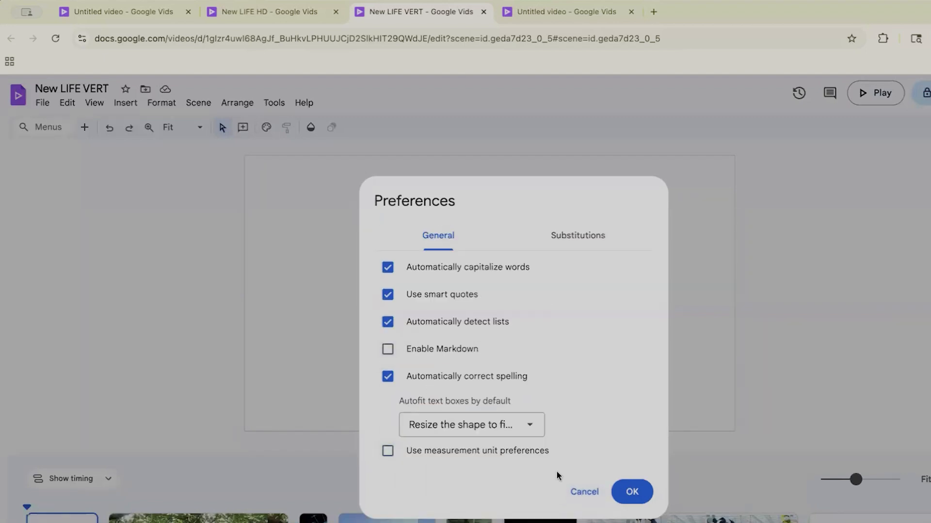
pyautogui.click(581, 491)
# Step: Check the help resources and the version history of the copied video, and return to the editor
pyautogui.click(275, 102)
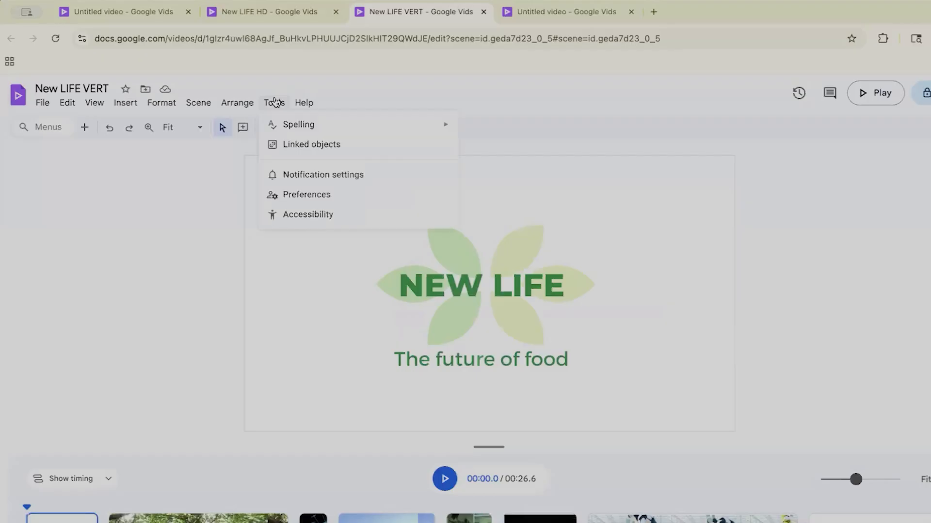
pyautogui.moveTo(304, 110)
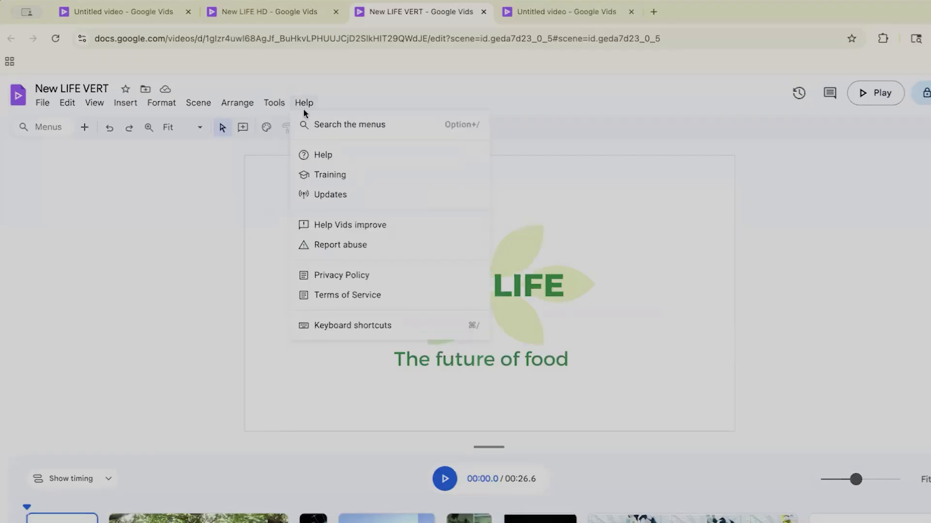
pyautogui.click(328, 153)
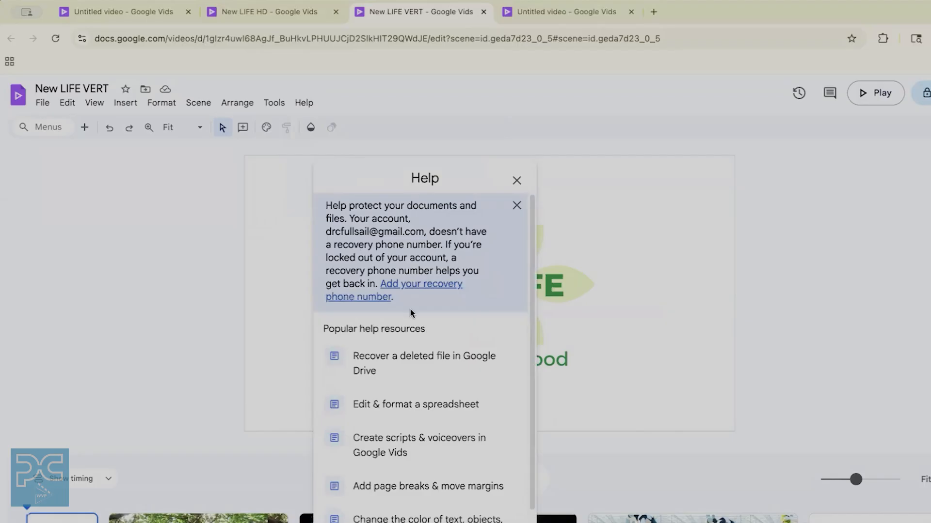
pyautogui.click(517, 180)
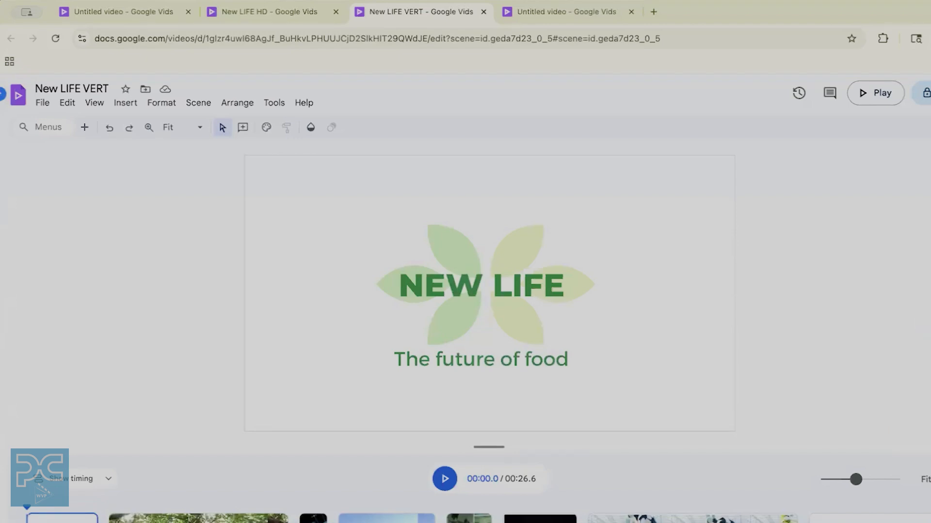
pyautogui.click(800, 93)
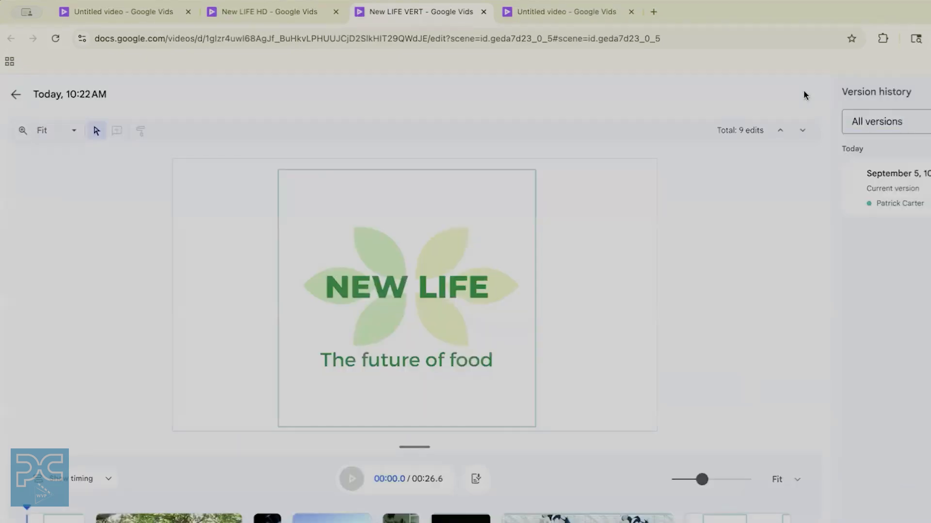
pyautogui.click(16, 94)
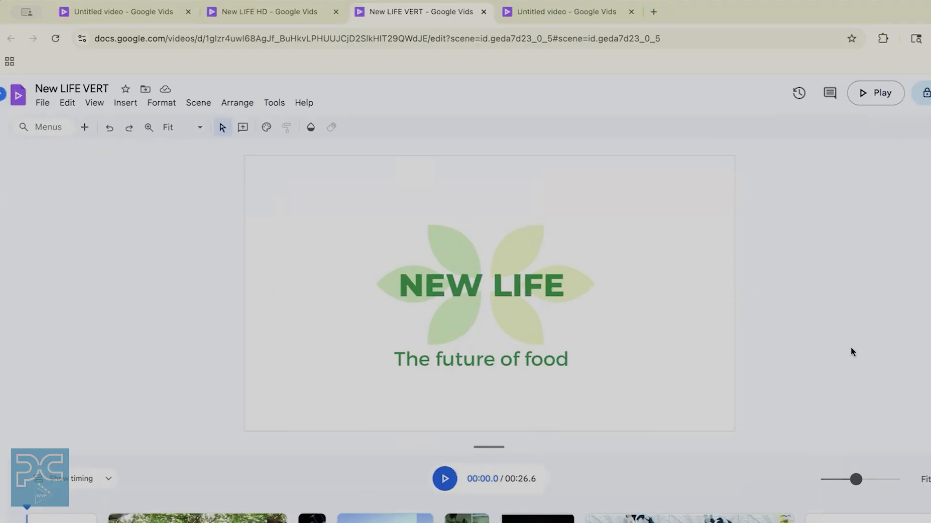
# Step: Examine the context commands of the canvas, the logo image and the timeline scene for a canvas size option
pyautogui.rightClick(747, 324)
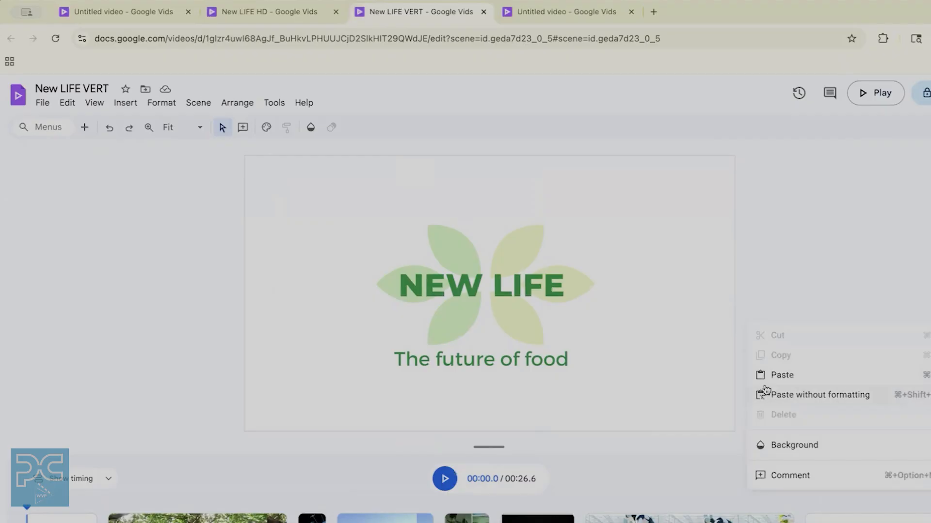
pyautogui.rightClick(700, 349)
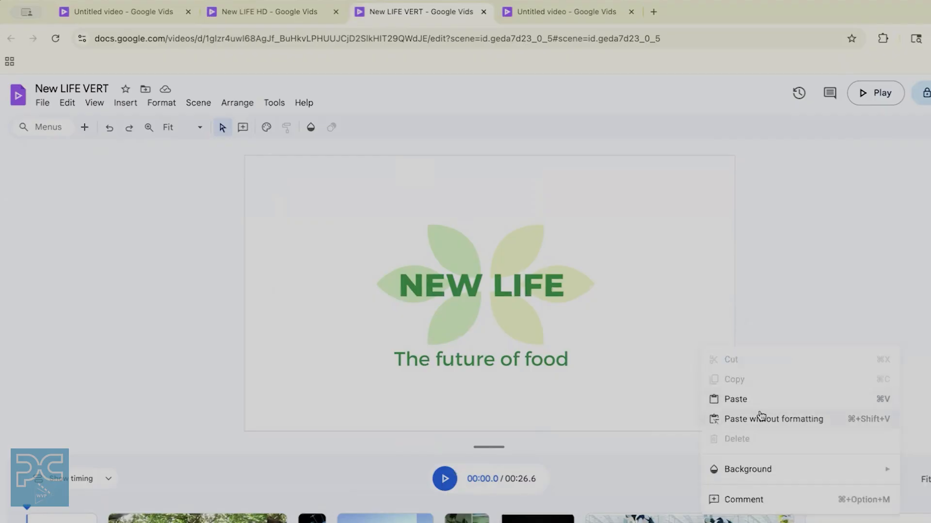
pyautogui.click(698, 341)
pyautogui.click(518, 320)
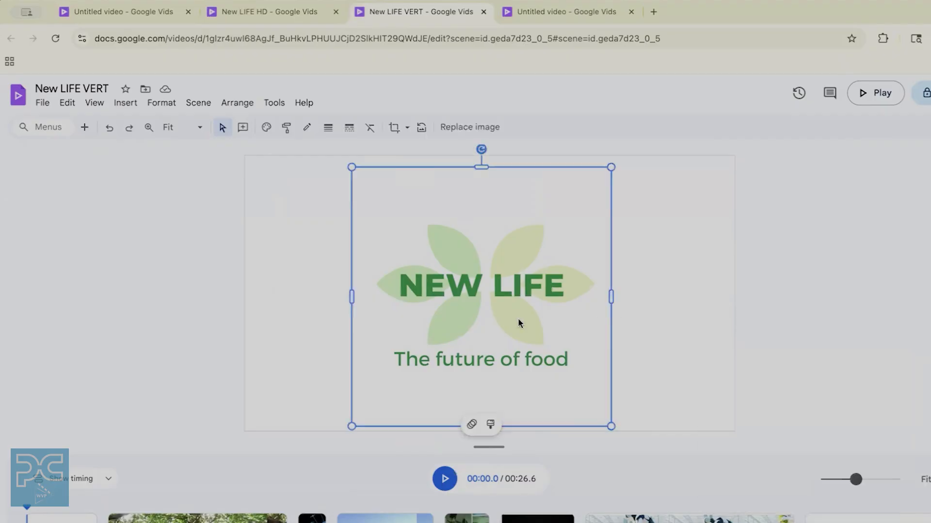
pyautogui.rightClick(636, 319)
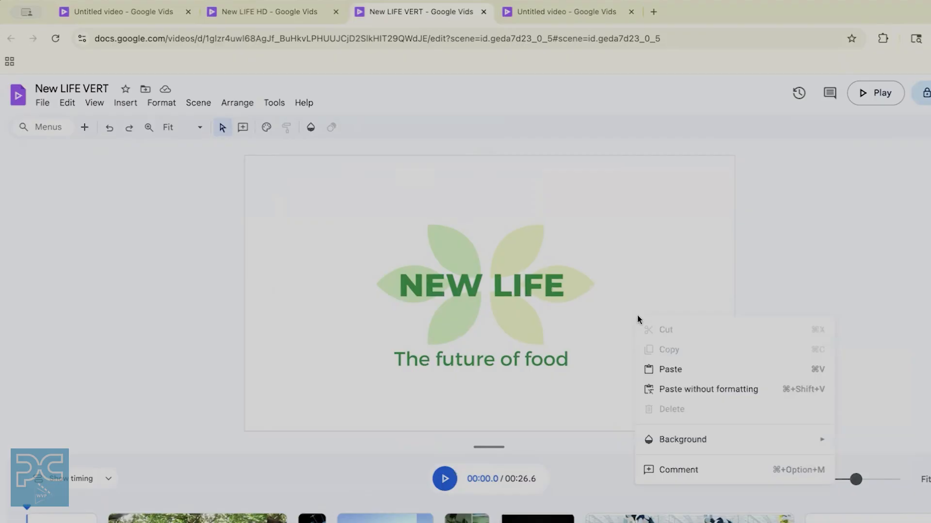
pyautogui.click(796, 300)
pyautogui.rightClick(68, 522)
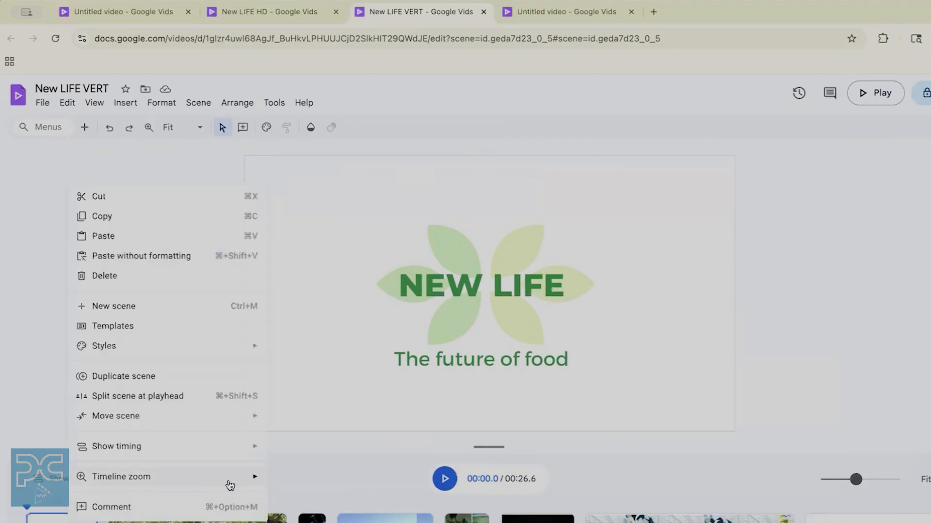
pyautogui.click(304, 491)
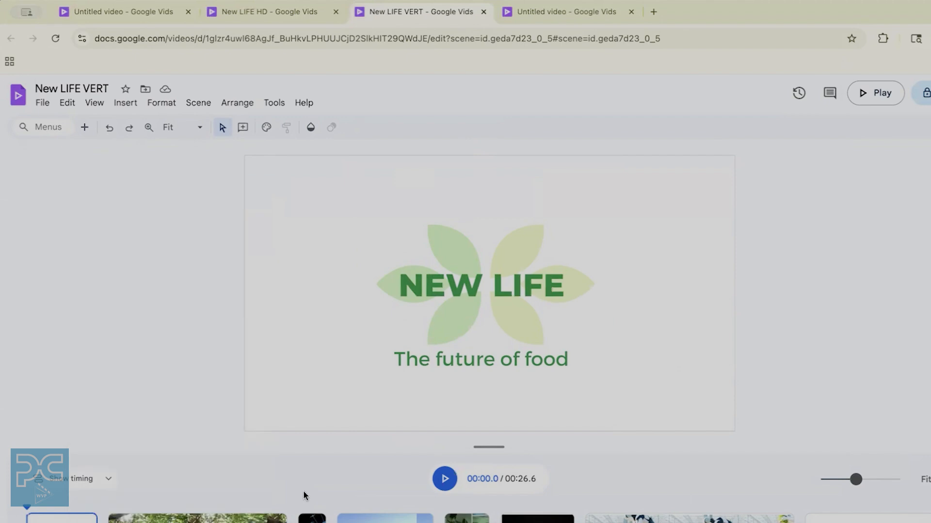
pyautogui.rightClick(303, 491)
pyautogui.click(208, 408)
# Step: Recheck the edit, view and file commands, including version history and language, for an aspect ratio setting
pyautogui.click(68, 104)
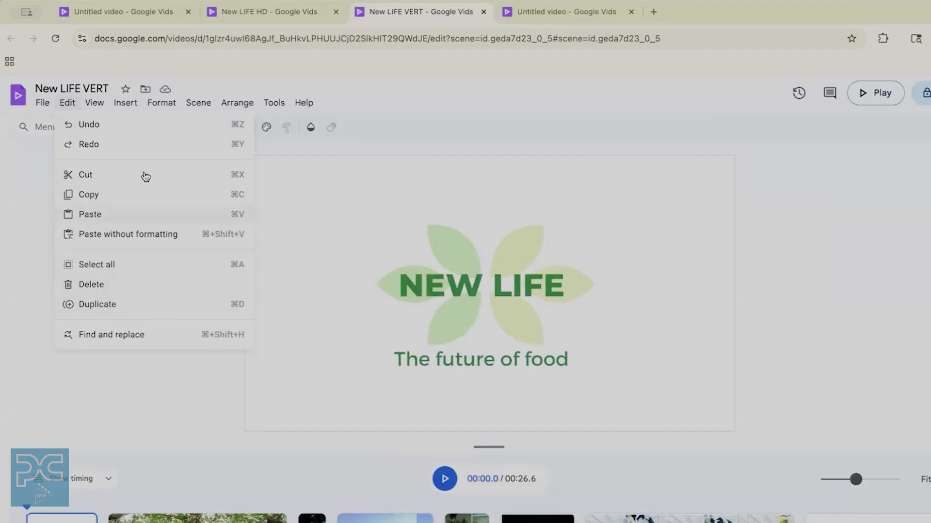
pyautogui.moveTo(97, 104)
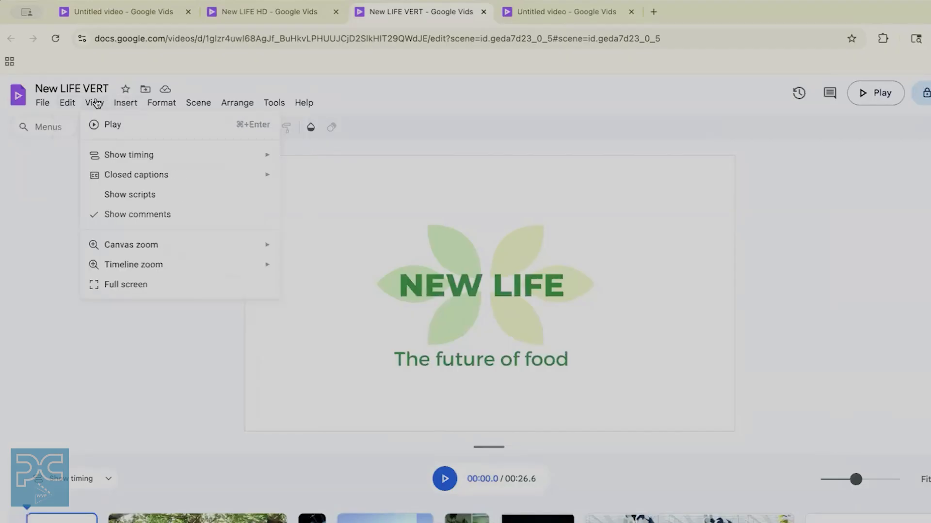
pyautogui.moveTo(49, 101)
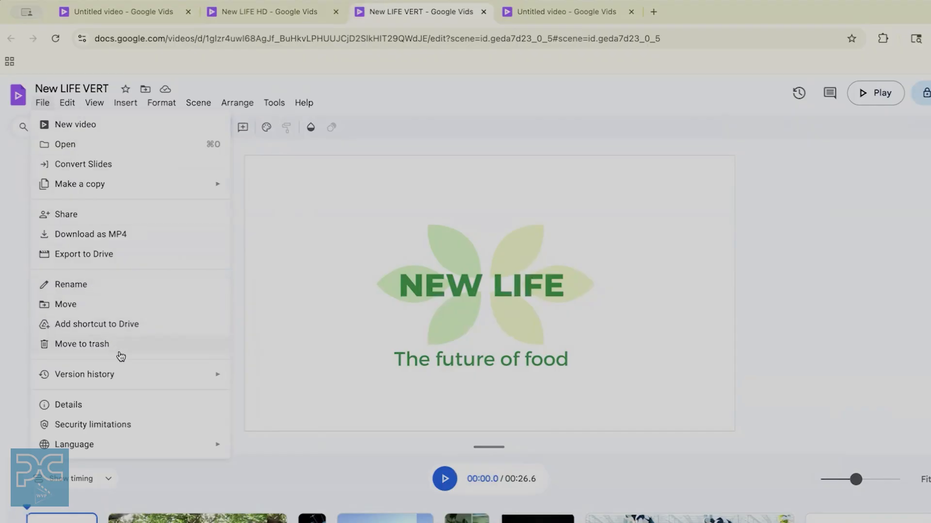
pyautogui.moveTo(132, 384)
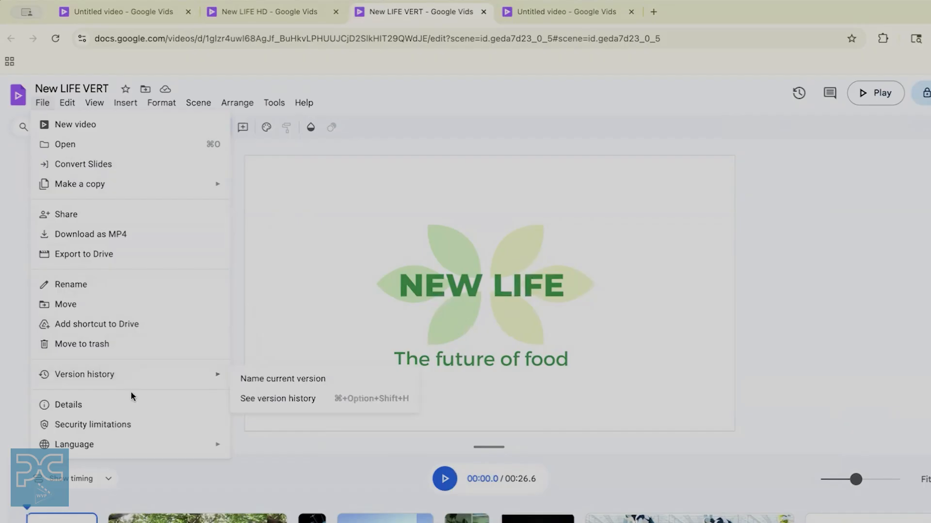
pyautogui.moveTo(147, 452)
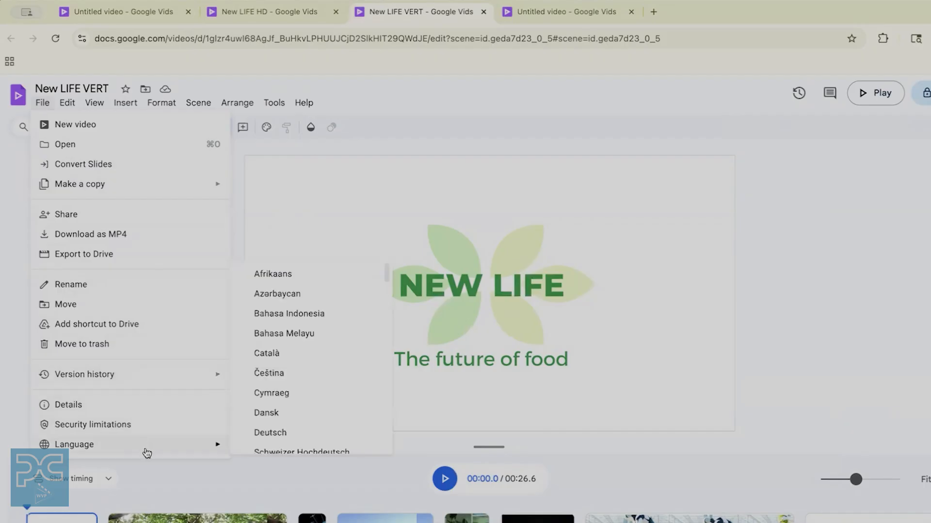
pyautogui.click(789, 242)
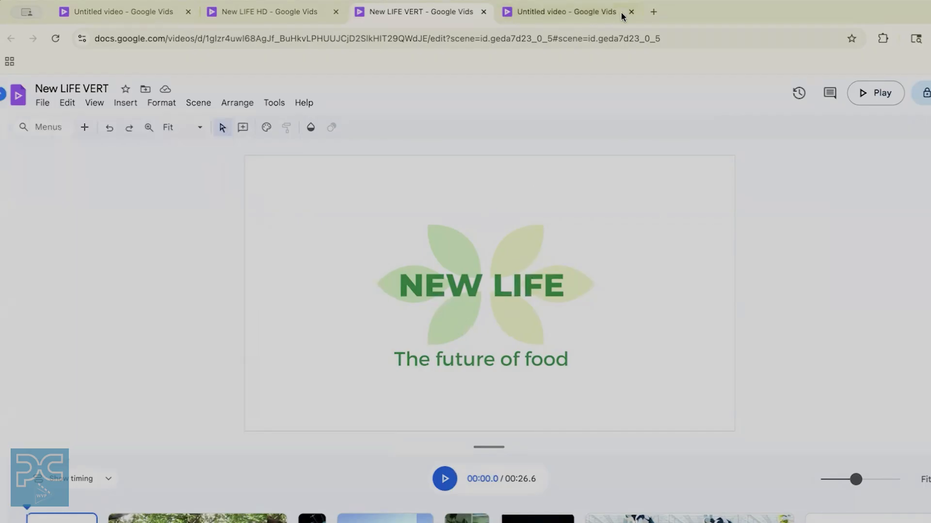
# Step: Search the web in a new browser tab for "GOOGLE VIdeo 9X 16"
pyautogui.click(653, 13)
pyautogui.write('GOOGLE VI')
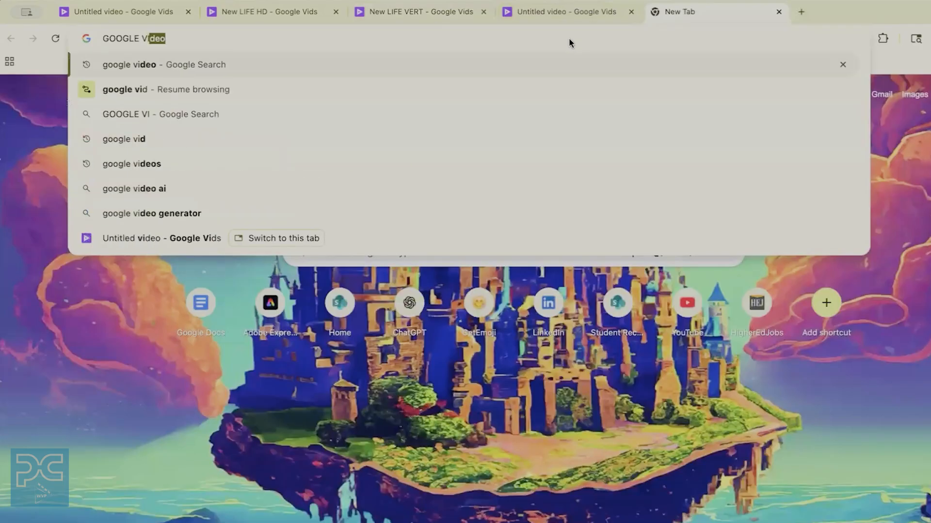
pyautogui.write('deo 9X')
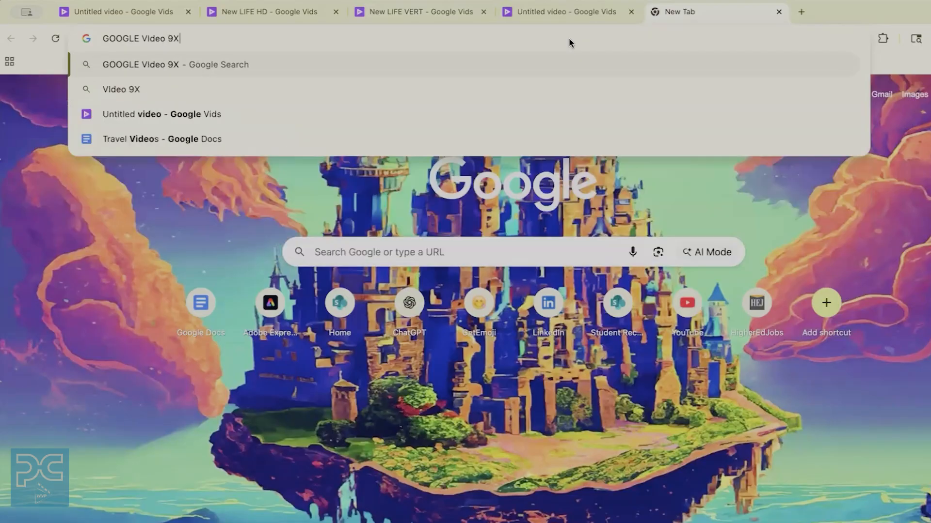
pyautogui.write(' 16')
pyautogui.press('Return')
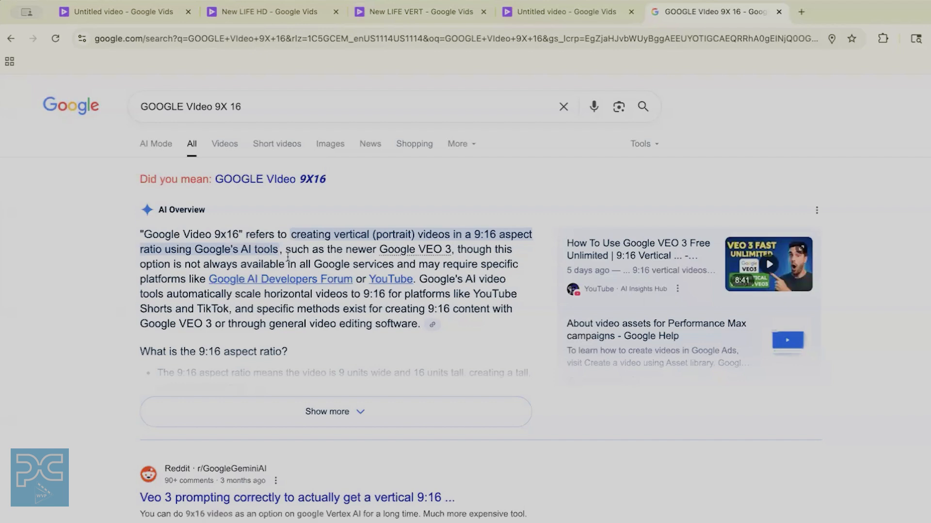
# Step: Read through the search results and expand the question "How to convert a video to 9-16 ratio?"
pyautogui.scroll(-2, 318, 258)
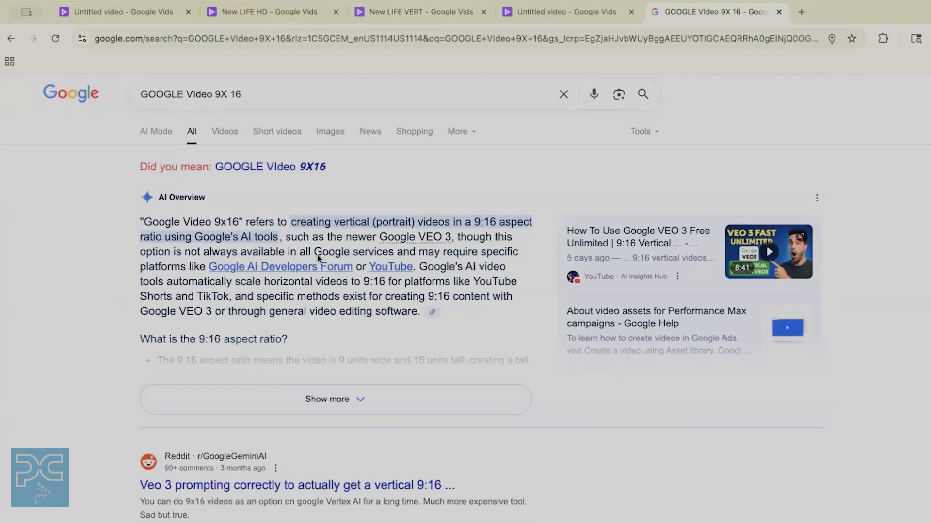
pyautogui.scroll(-2, 318, 257)
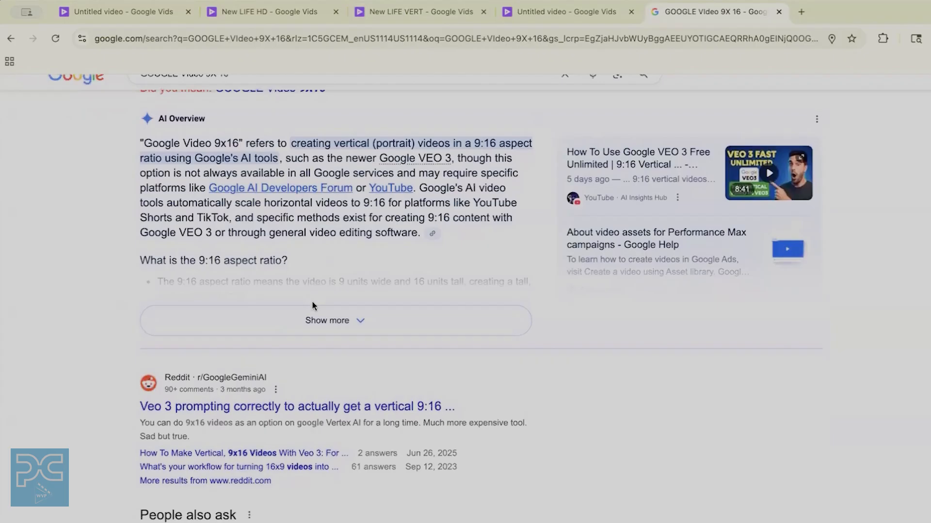
pyautogui.scroll(-4, 313, 304)
pyautogui.scroll(-1, 314, 309)
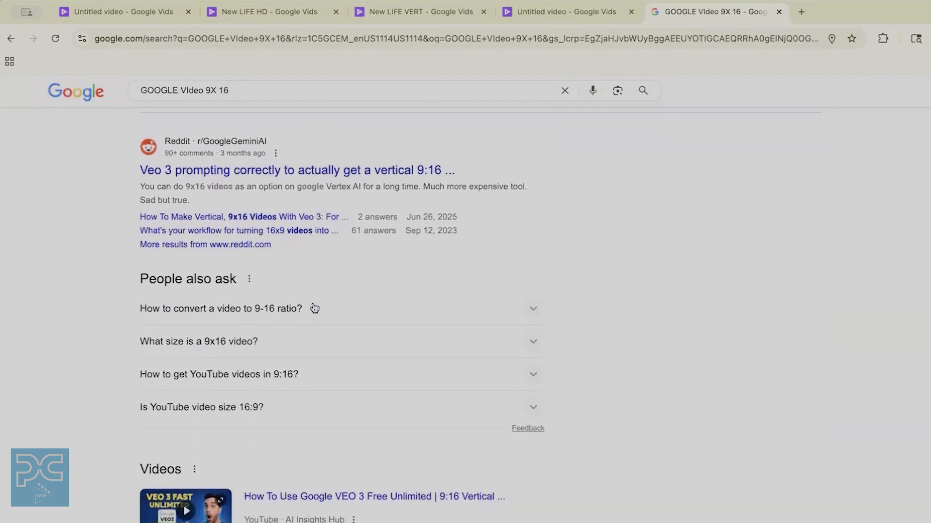
pyautogui.click(314, 308)
pyautogui.scroll(-6, 323, 313)
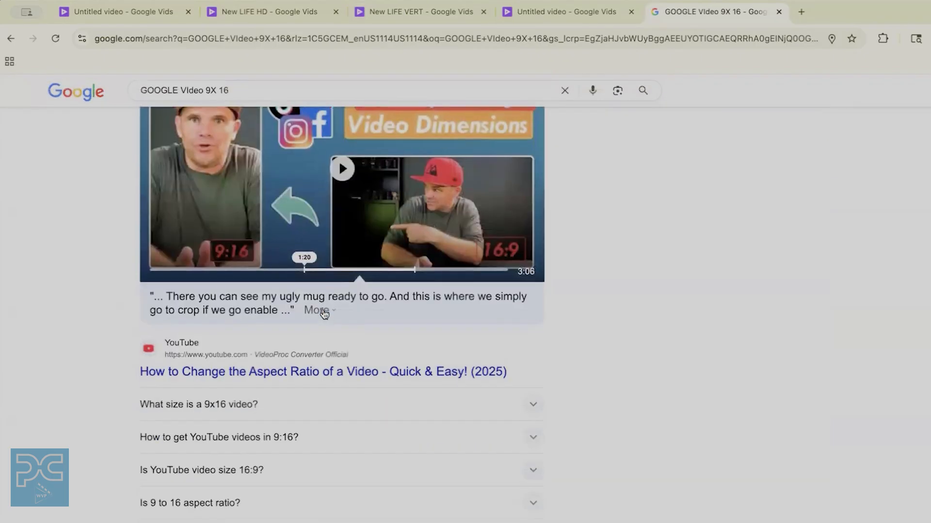
pyautogui.scroll(-4, 324, 313)
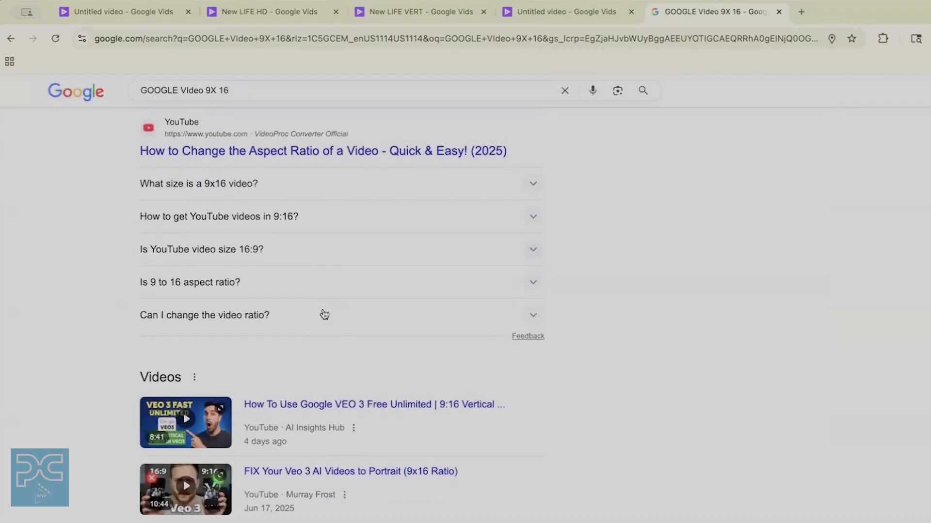
pyautogui.scroll(1, 324, 315)
pyautogui.scroll(13, 324, 314)
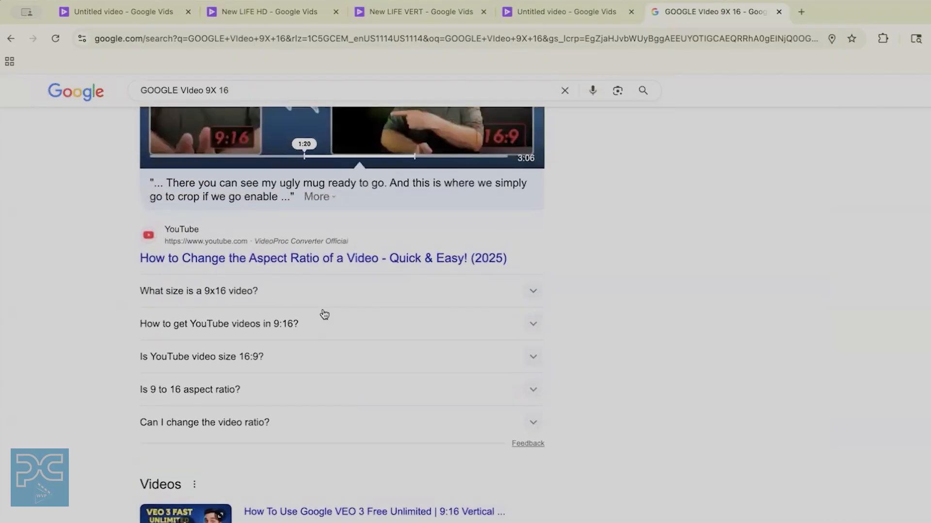
pyautogui.scroll(3, 323, 310)
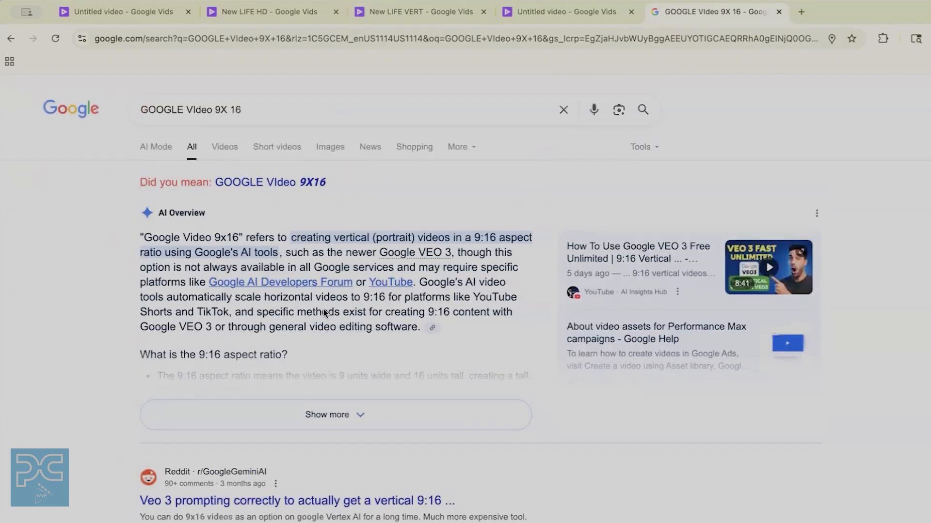
# Step: Refine the web search to "GOOGLE VId 9X 16"
pyautogui.click(210, 107)
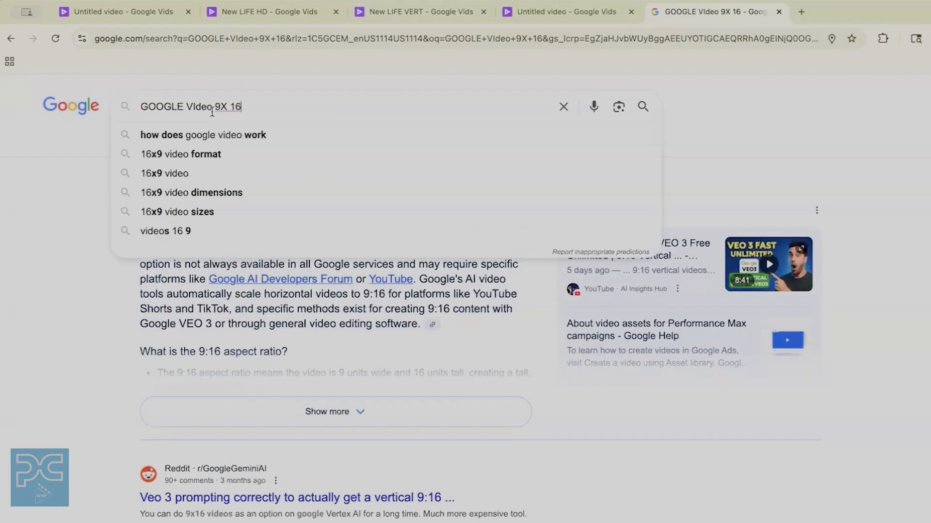
pyautogui.press('BackSpace')
pyautogui.press('BackSpace')
pyautogui.press('Return')
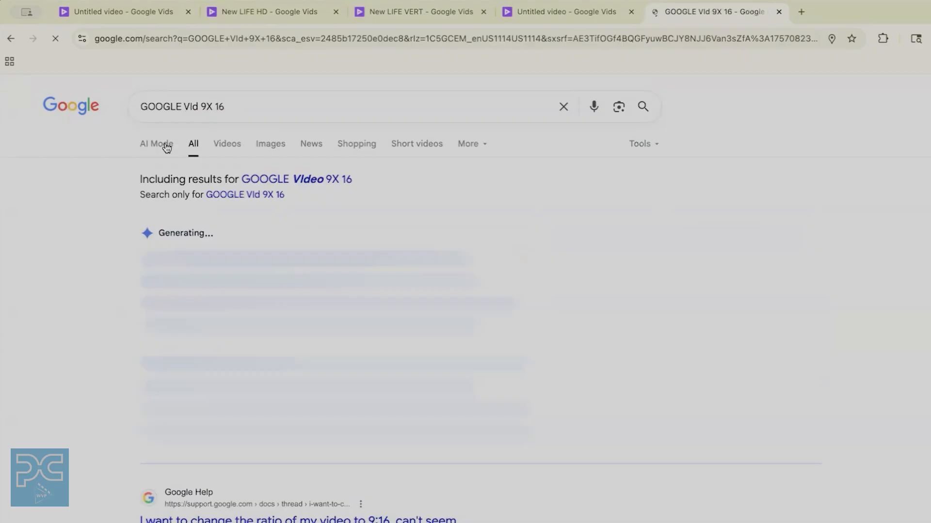
# Step: Replace the web search with the suggested query "google video convert 16x9 project to 9x16"
pyautogui.doubleClick(236, 115)
pyautogui.tripleClick(243, 111)
pyautogui.write('google vi')
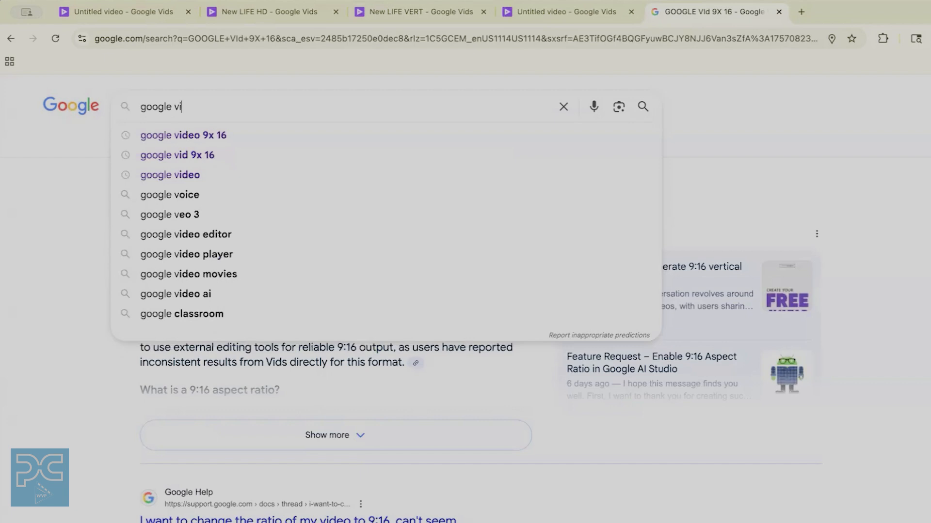
pyautogui.write('d conver')
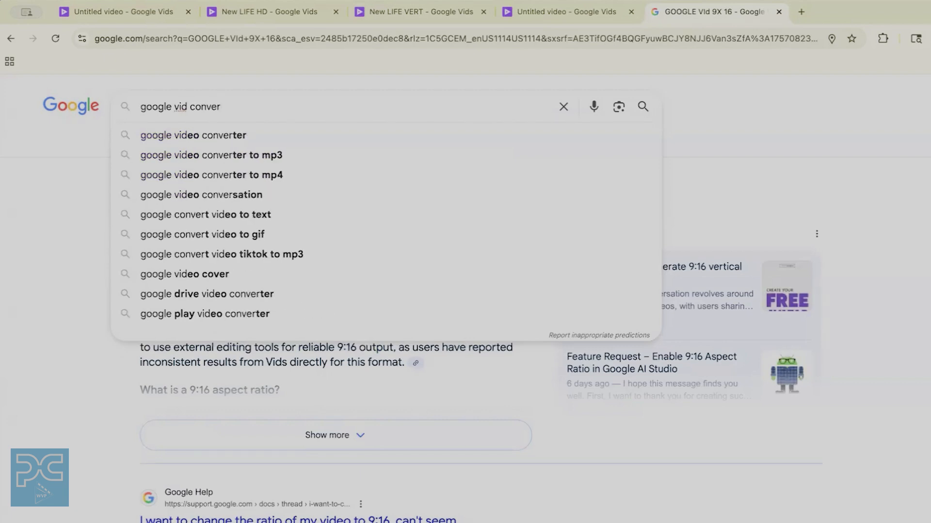
pyautogui.write('t ')
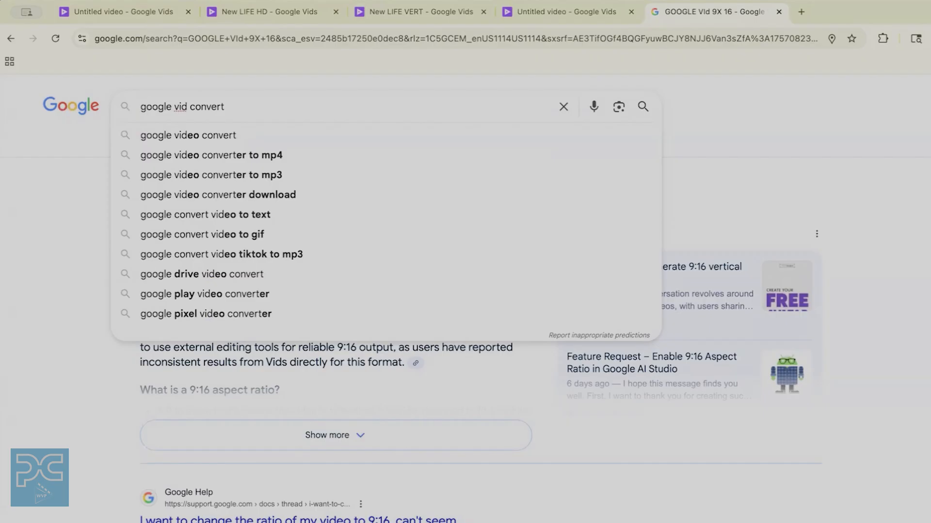
pyautogui.write('16X')
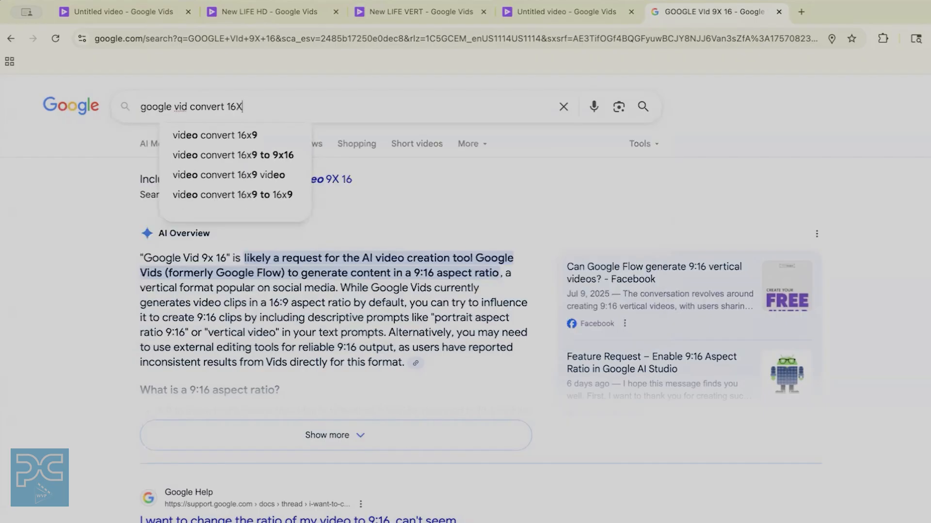
pyautogui.write('9 project to')
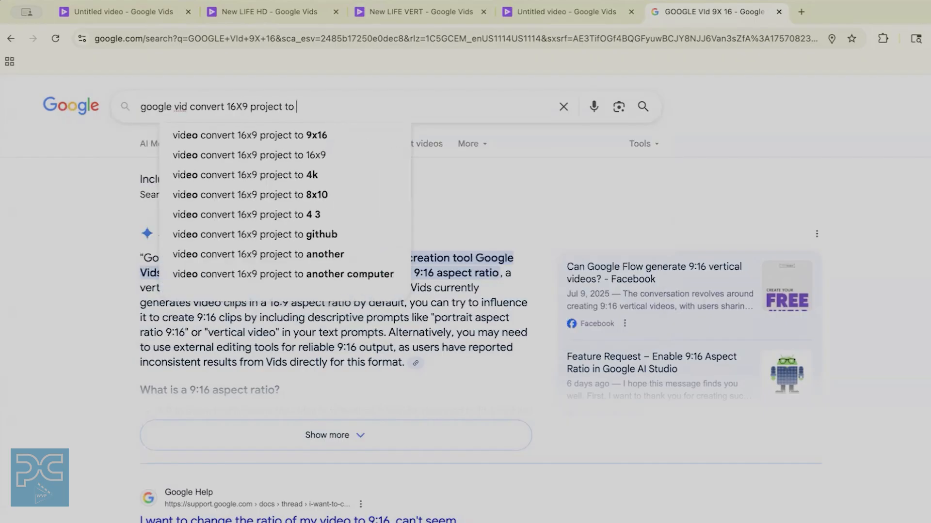
pyautogui.click(181, 135)
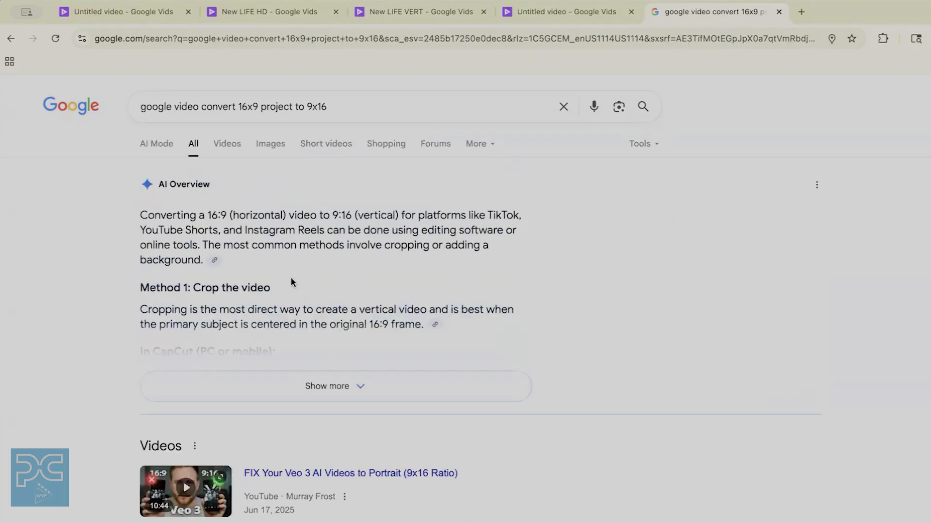
# Step: Expand the AI overview on converting 16:9 video to 9:16 and read through its methods and the video results
pyautogui.click(279, 377)
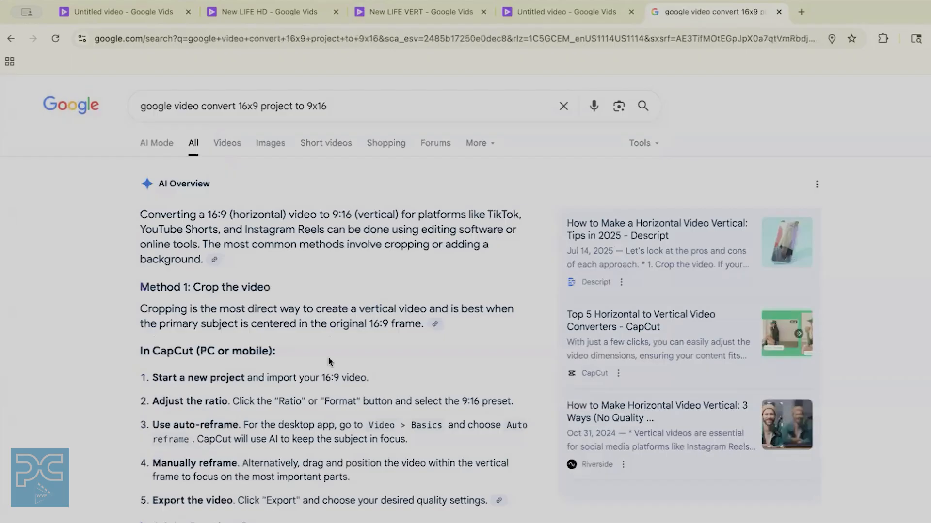
pyautogui.scroll(-6, 328, 358)
pyautogui.scroll(-10, 329, 359)
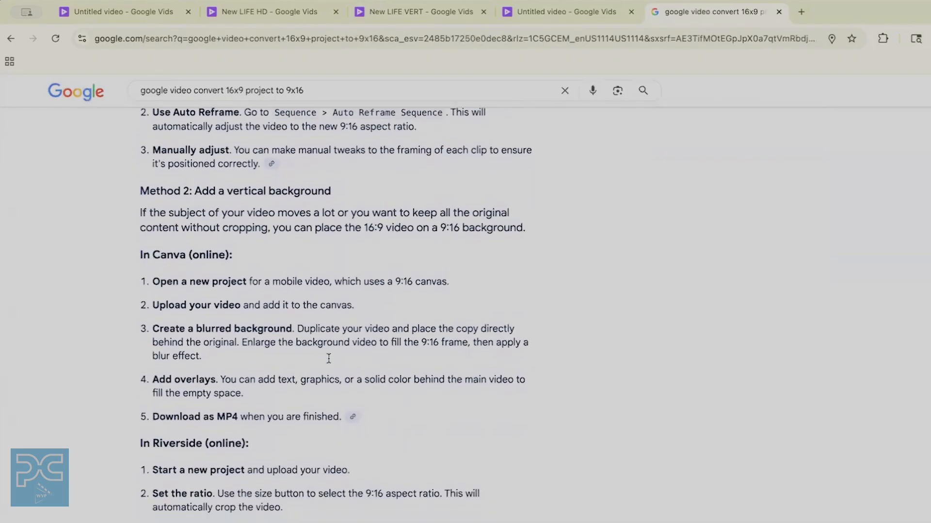
pyautogui.scroll(-7, 328, 361)
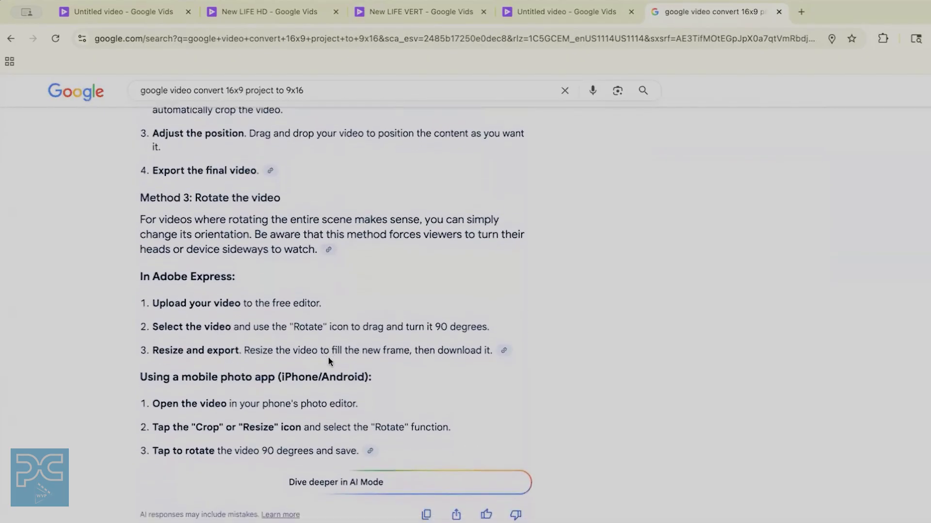
pyautogui.scroll(-7, 328, 359)
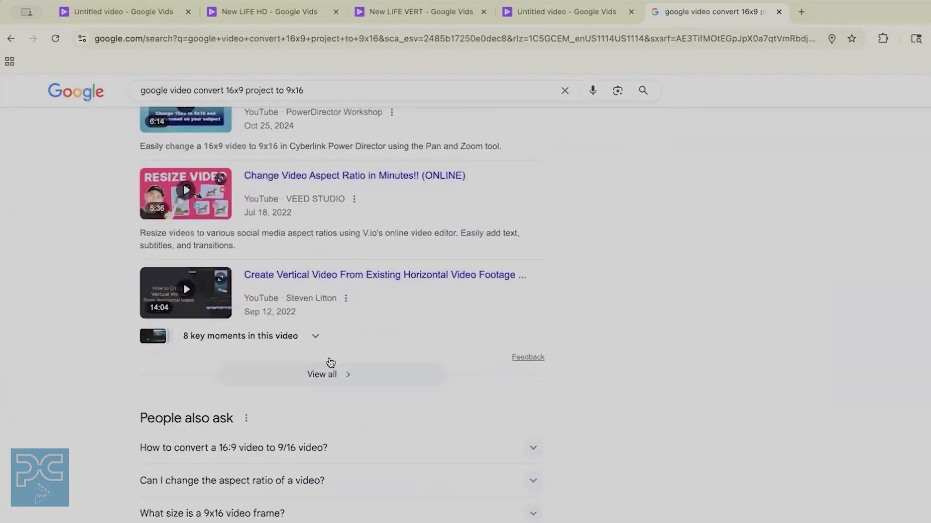
pyautogui.scroll(-1, 386, 373)
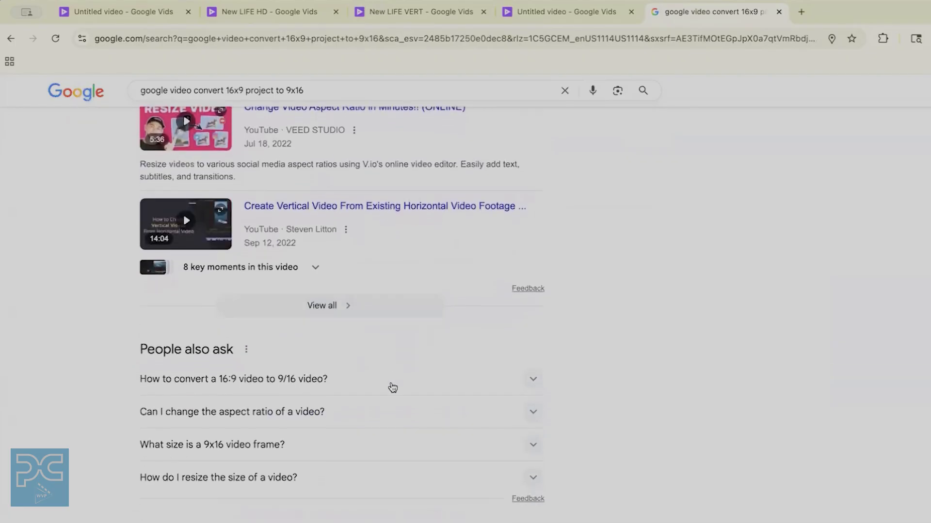
pyautogui.scroll(20, 392, 348)
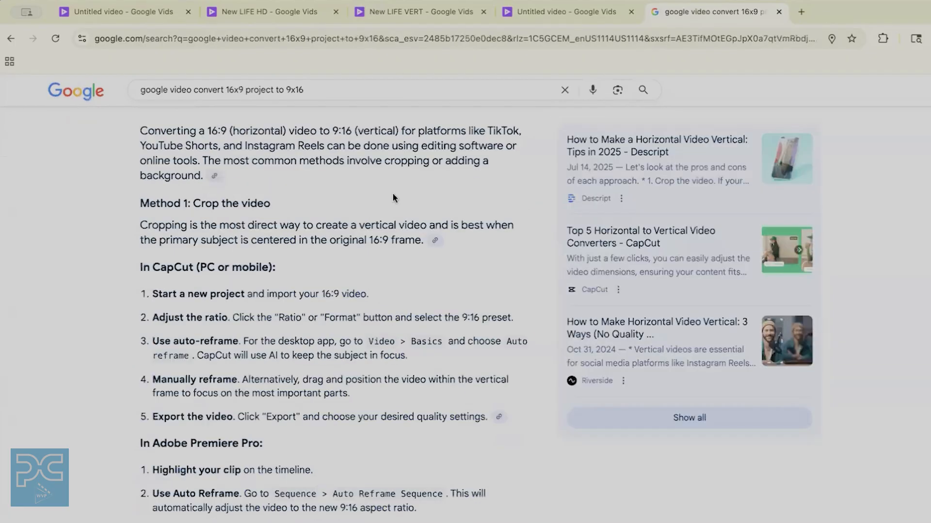
# Step: Change the web search to the suggested query "google video change aspect ratio"
pyautogui.scroll(2, 386, 164)
pyautogui.moveTo(327, 106); pyautogui.dragTo(203, 105)
pyautogui.write('change')
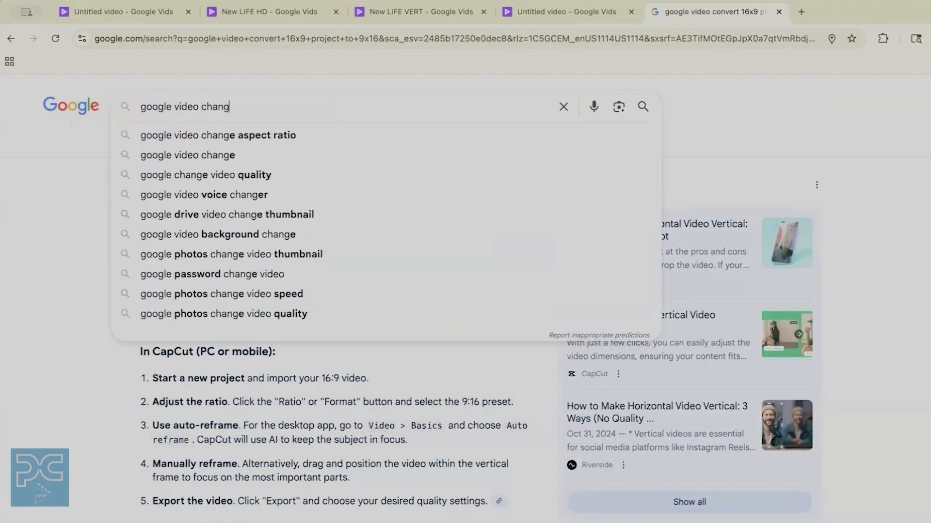
pyautogui.click(202, 136)
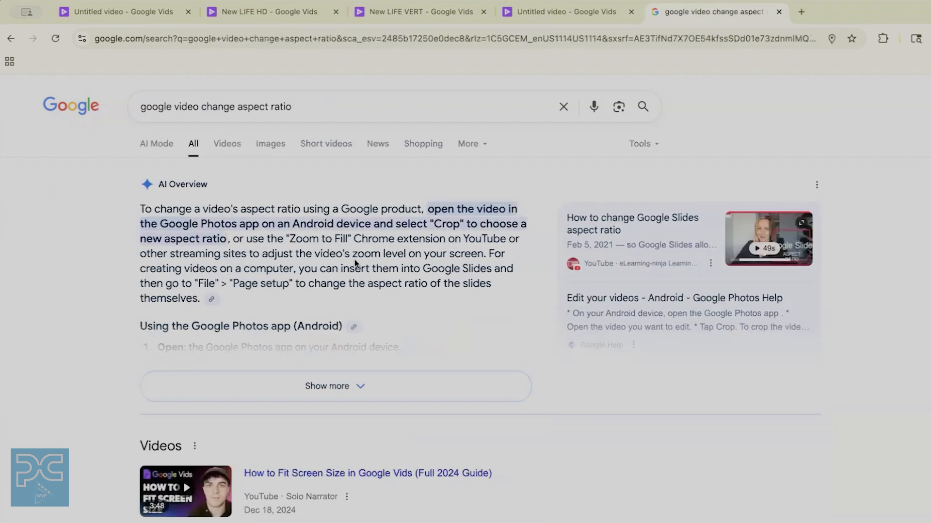